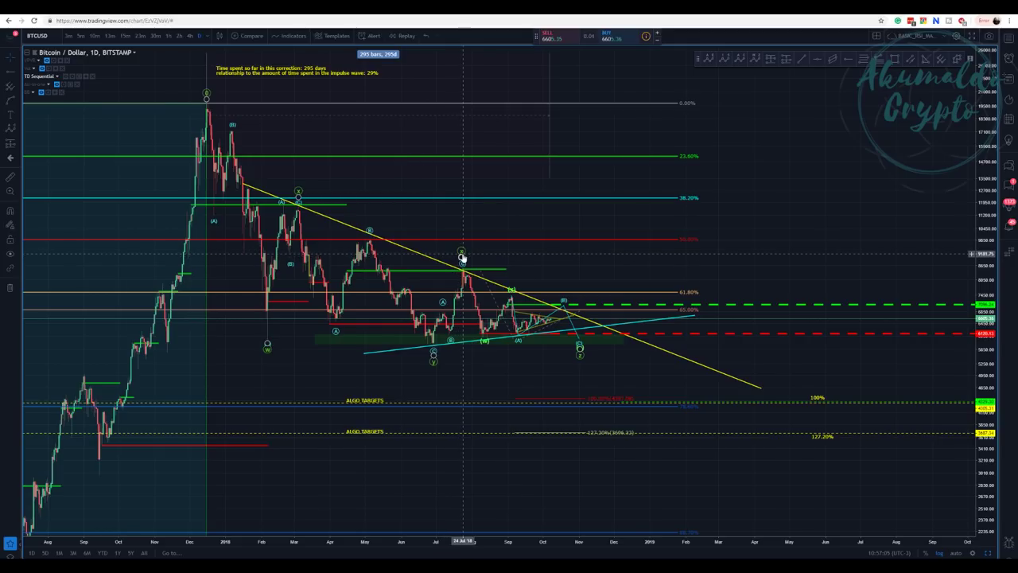
Step: Lower the circled green x label slightly above the July high in the triple-three wave count
{"action": "left_click", "coordinate": [461, 258]}
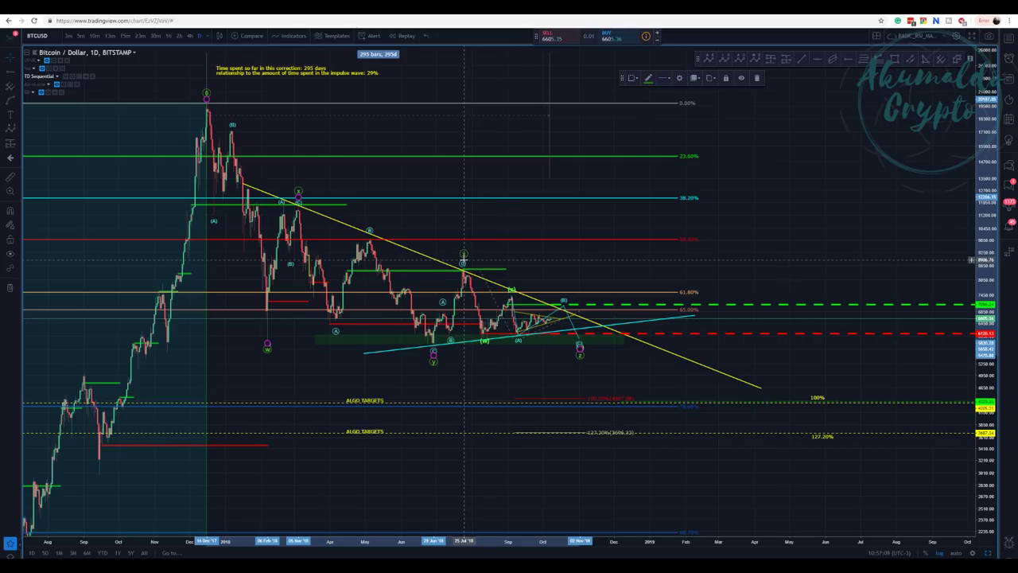
{"action": "left_click", "coordinate": [575, 249]}
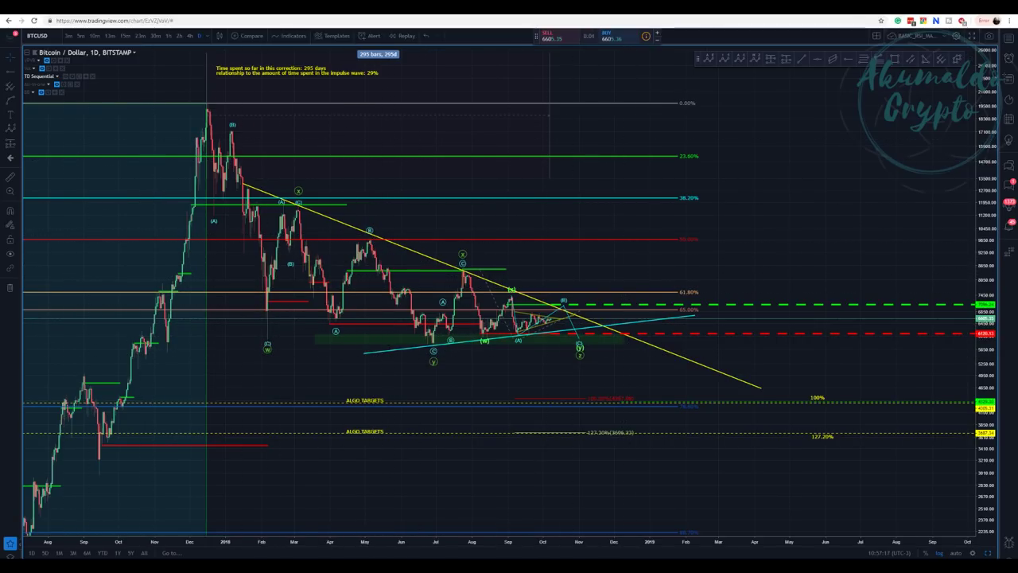
Step: Switch to Snipping Tool, erase the red outline around the Triple Three diagram, and return to the Bitcoin chart
{"action": "key", "text": "alt+Tab"}
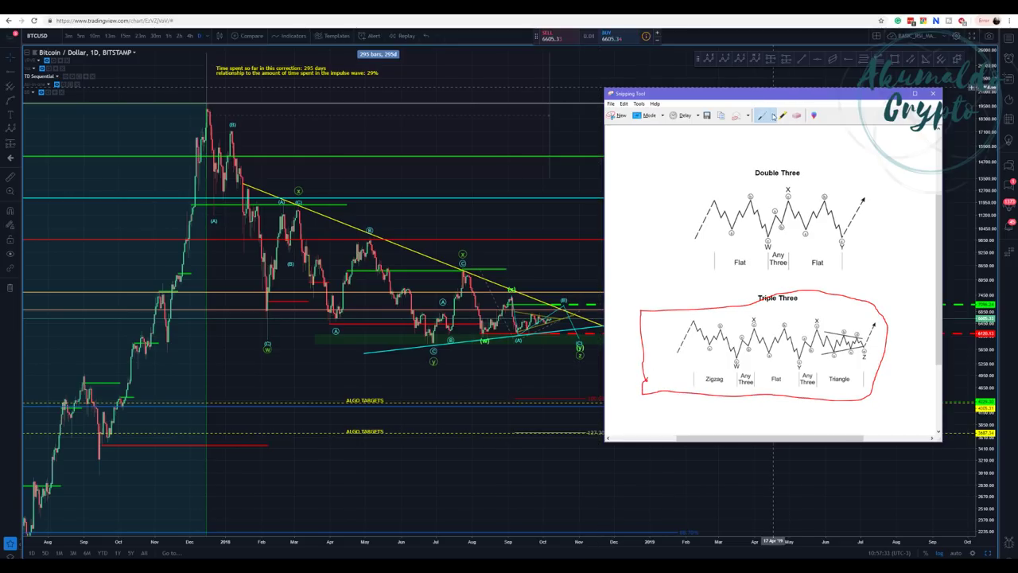
{"action": "left_click_drag", "start_coordinate": [778, 276], "coordinate": [742, 306]}
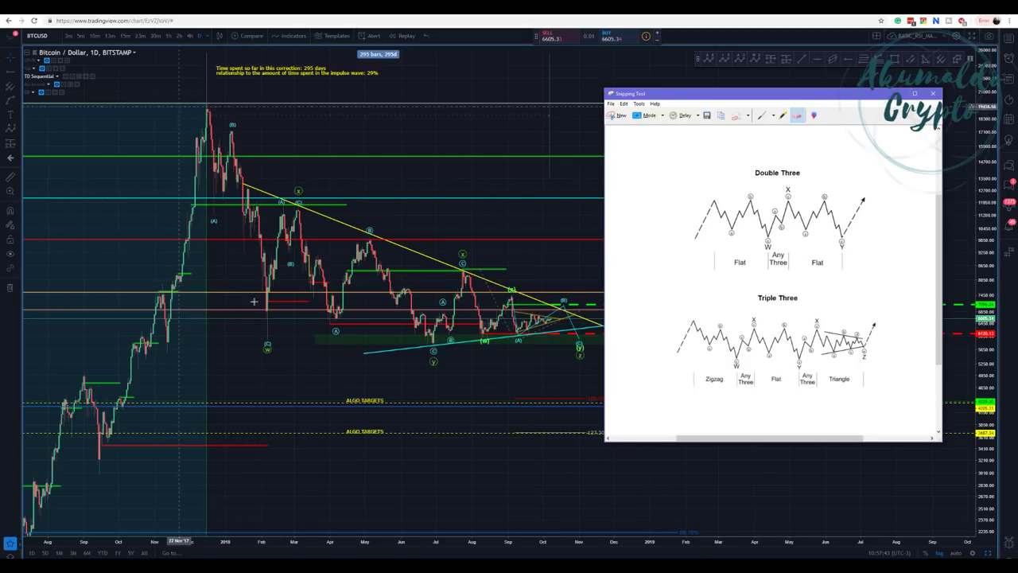
{"action": "left_click", "coordinate": [565, 212]}
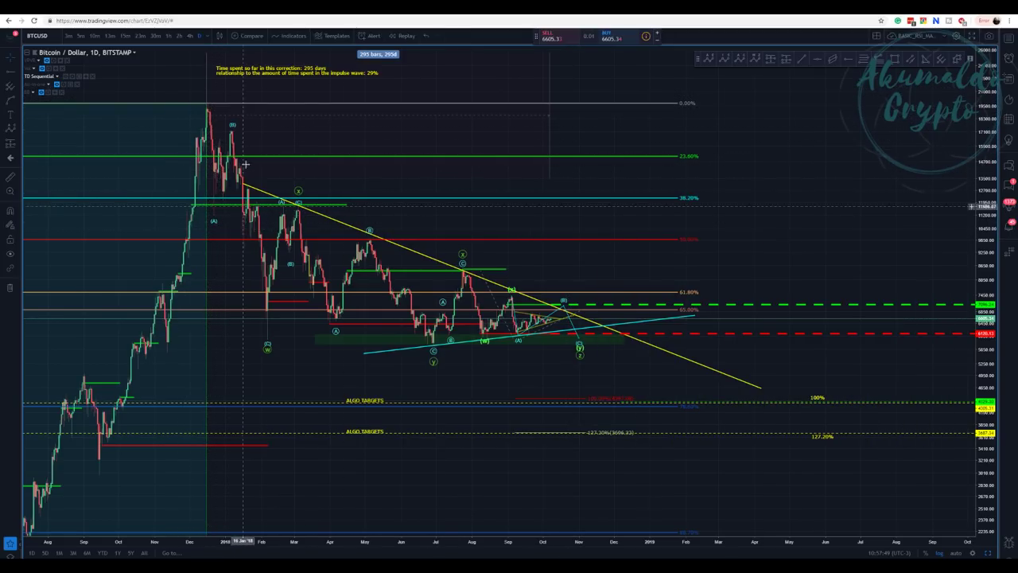
Step: Adjust the circled green w, x, y and x wave labels slightly around the February, March, June and July turning points
{"action": "left_click", "coordinate": [269, 348]}
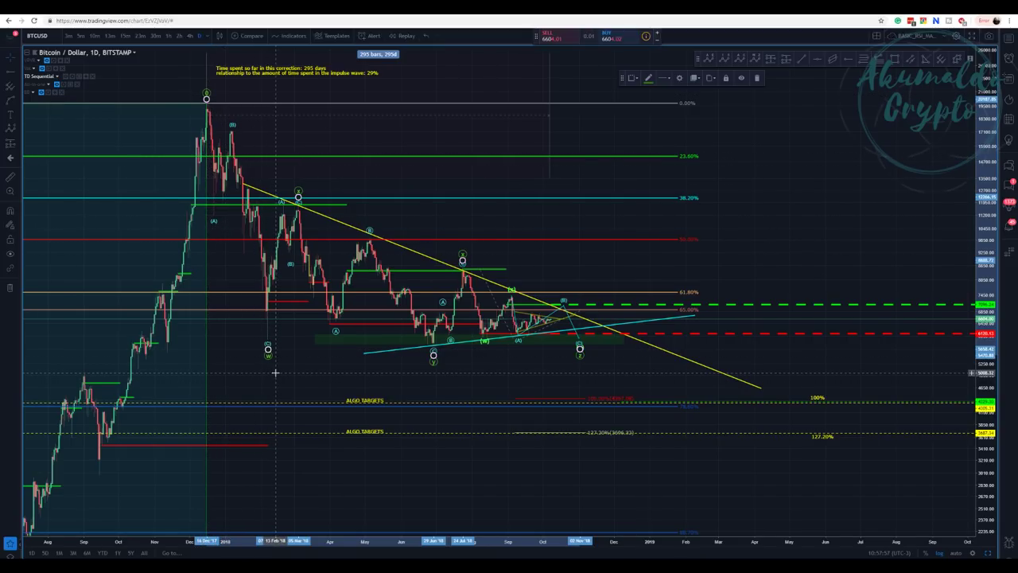
{"action": "mouse_move", "coordinate": [299, 199]}
{"action": "left_mouse_down"}
{"action": "mouse_move", "coordinate": [331, 159]}
{"action": "mouse_move", "coordinate": [306, 199]}
{"action": "mouse_move", "coordinate": [322, 173]}
{"action": "mouse_move", "coordinate": [300, 186]}
{"action": "mouse_move", "coordinate": [299, 204]}
{"action": "left_mouse_up"}
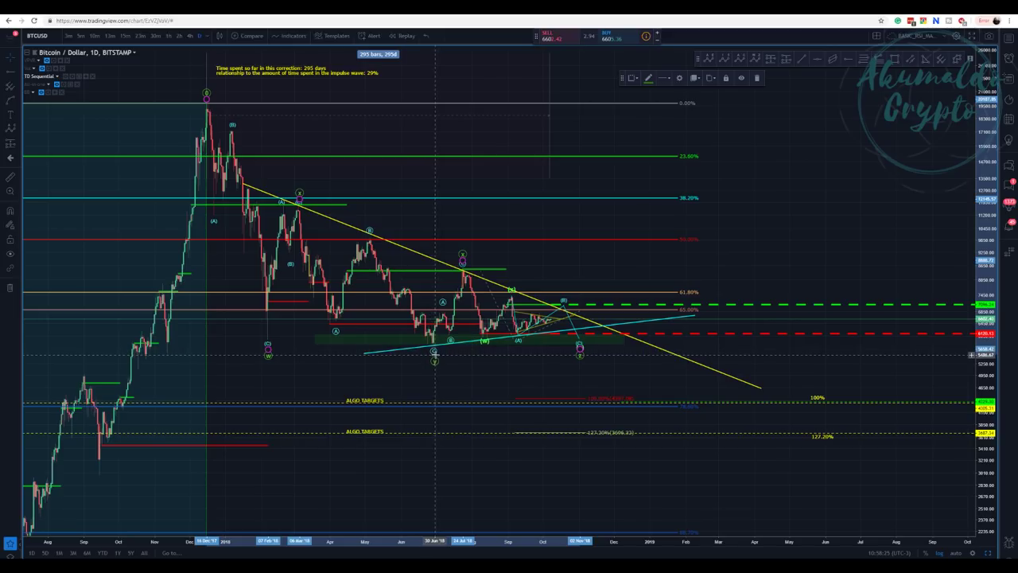
{"action": "left_click_drag", "start_coordinate": [463, 261], "coordinate": [463, 258]}
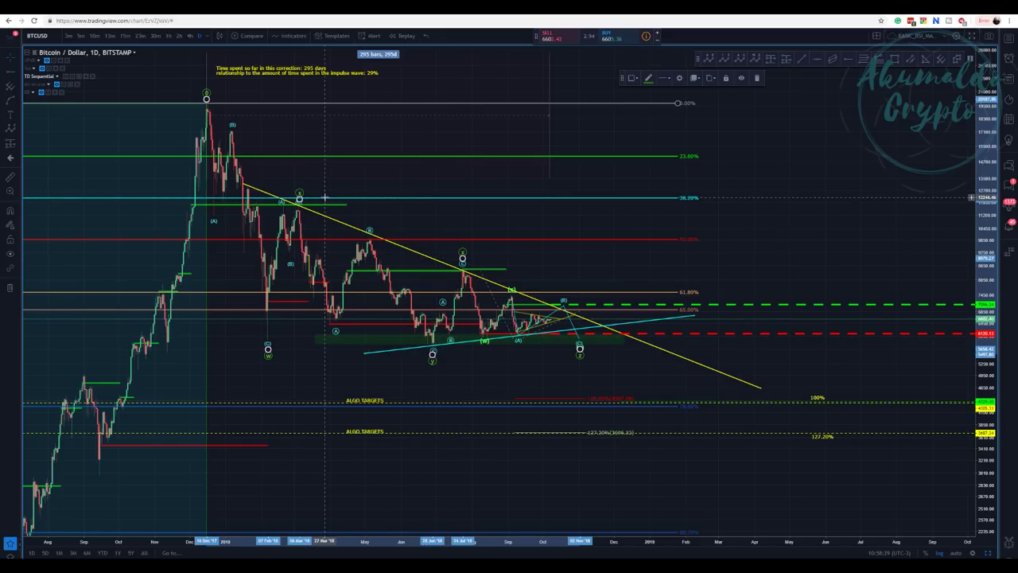
{"action": "left_click", "coordinate": [330, 205]}
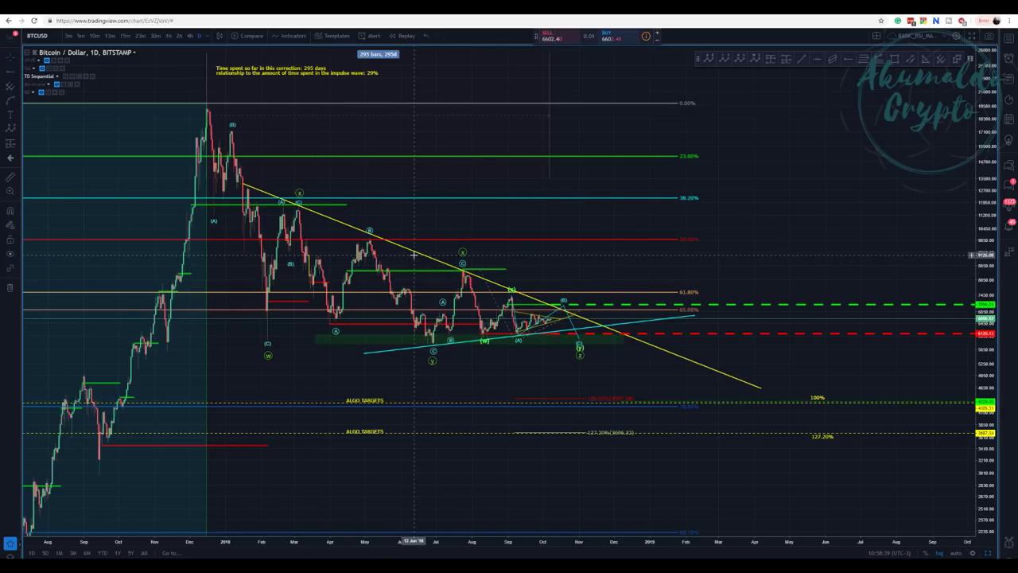
Step: Measure the 50% level from the 0.00% line down to the green support zone with a Fibonacci retracement, and remove the drawing
{"action": "left_click", "coordinate": [867, 60]}
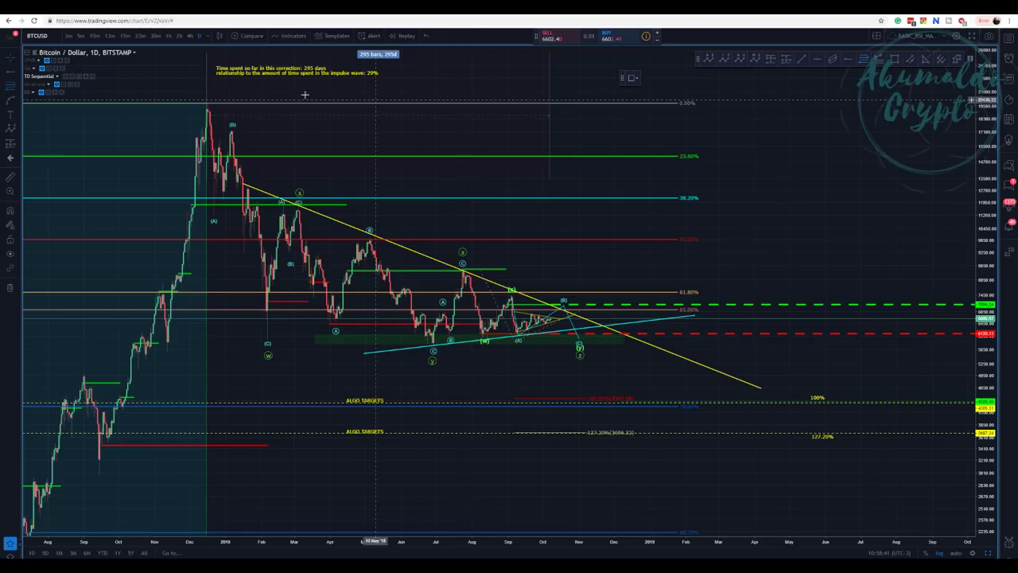
{"action": "left_click", "coordinate": [234, 103]}
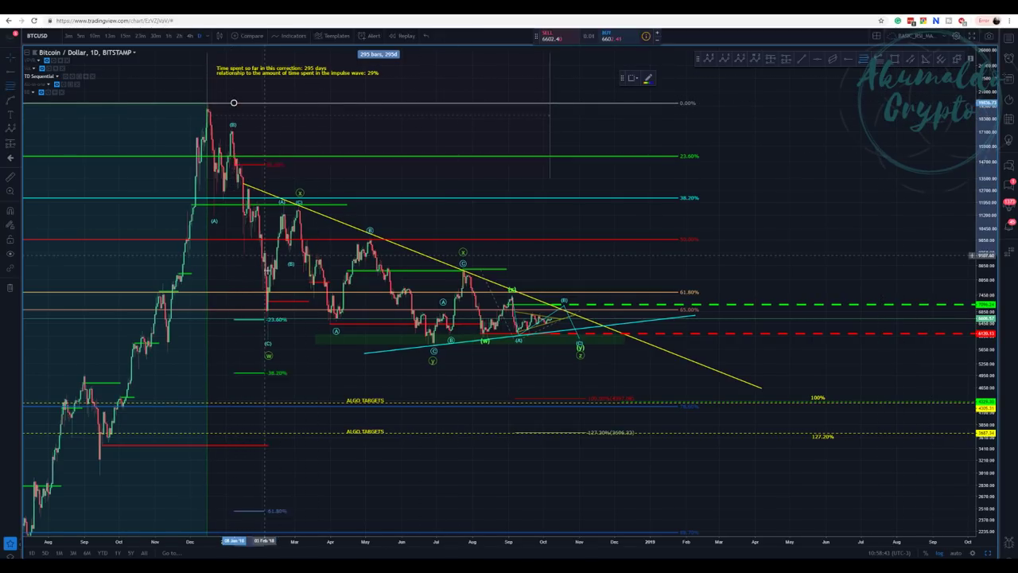
{"action": "left_click", "coordinate": [342, 339]}
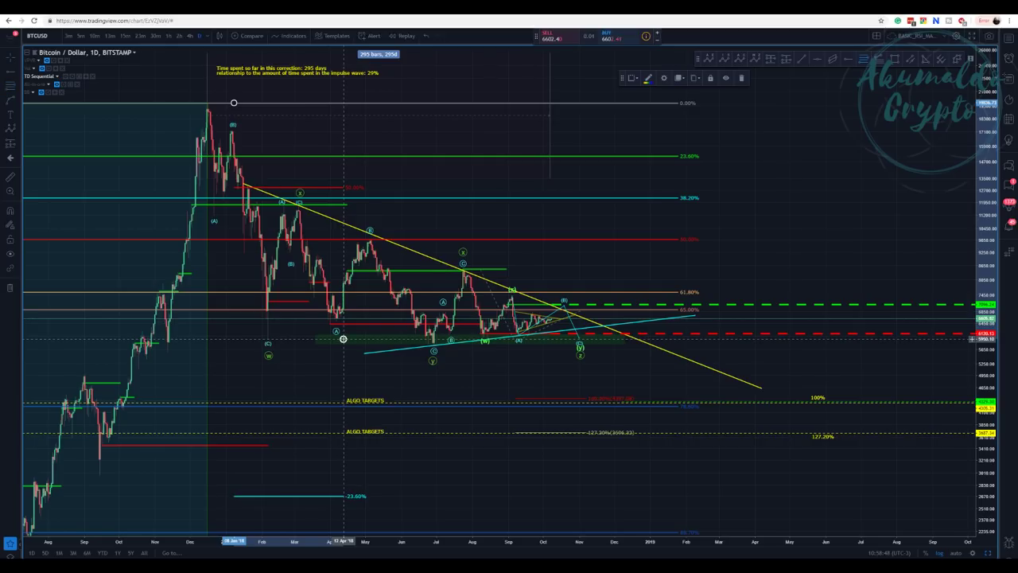
{"action": "right_click", "coordinate": [339, 190]}
{"action": "left_click", "coordinate": [340, 188]}
{"action": "right_click", "coordinate": [340, 189]}
{"action": "left_click", "coordinate": [364, 309]}
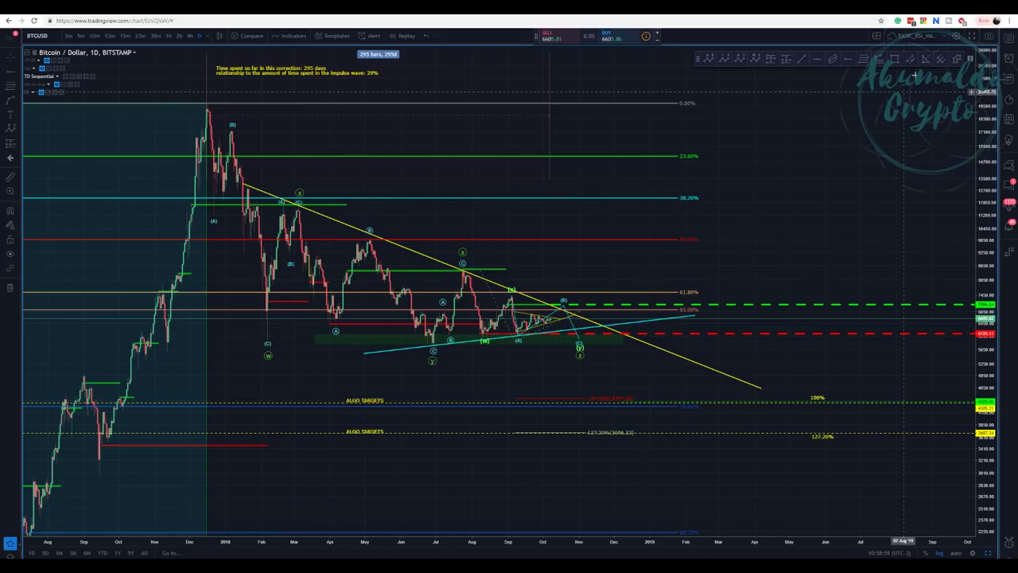
Step: Measure the 50% level from the green line at the March high down to the red April low line with a Fibonacci retracement, and remove it
{"action": "left_click", "coordinate": [864, 67]}
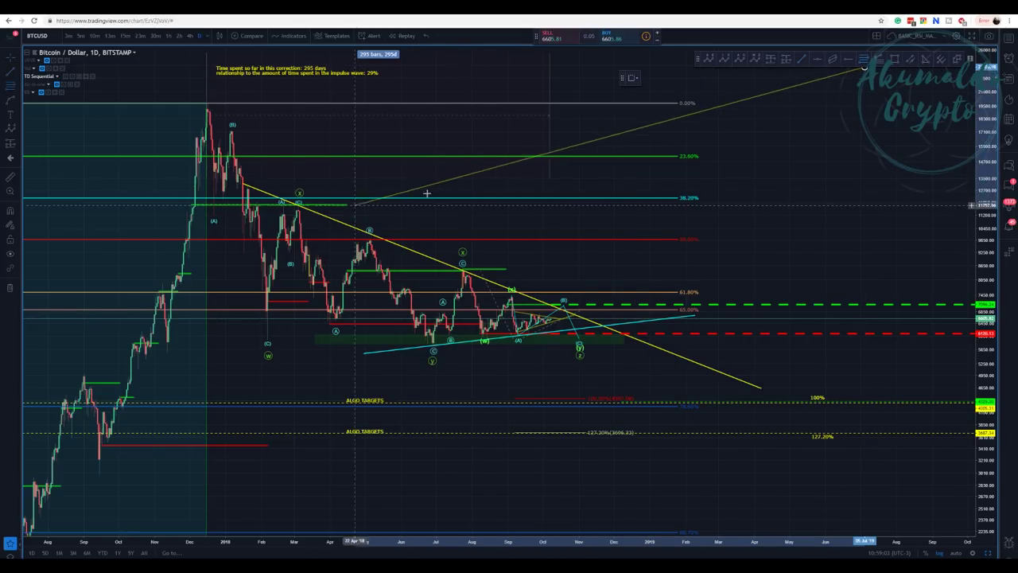
{"action": "key", "text": "Escape"}
{"action": "left_click", "coordinate": [864, 60]}
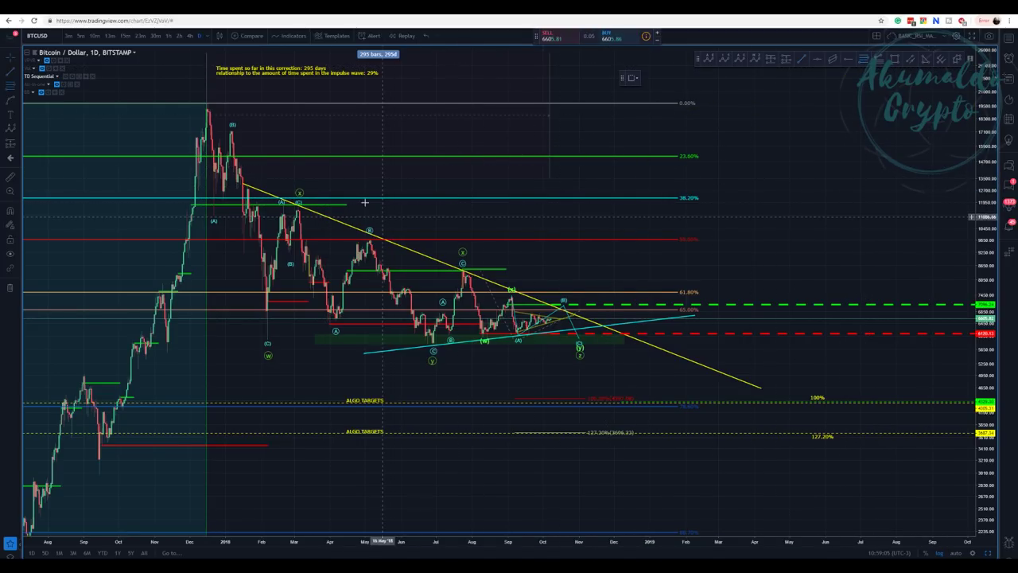
{"action": "left_click", "coordinate": [315, 206]}
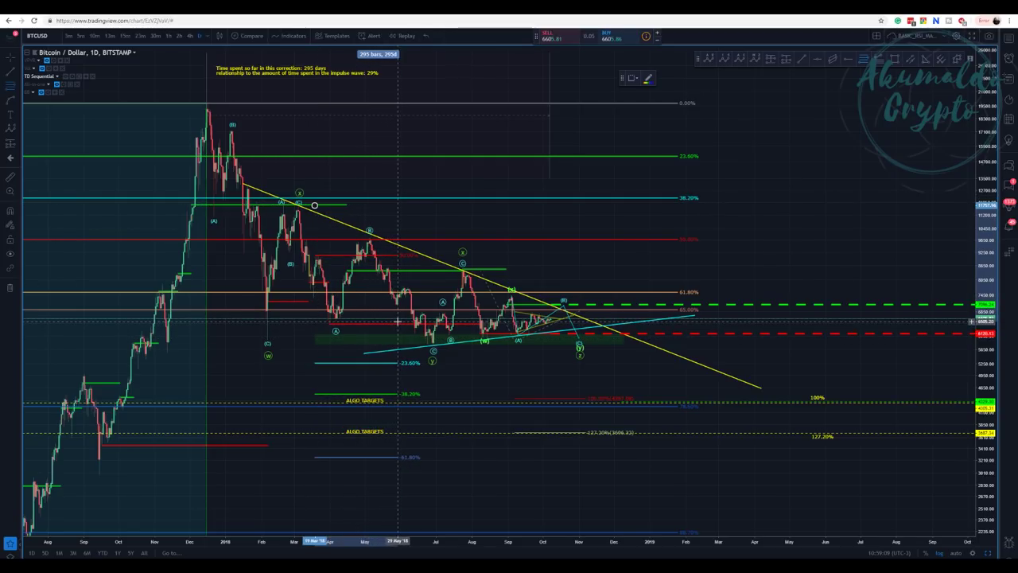
{"action": "left_click", "coordinate": [397, 321]}
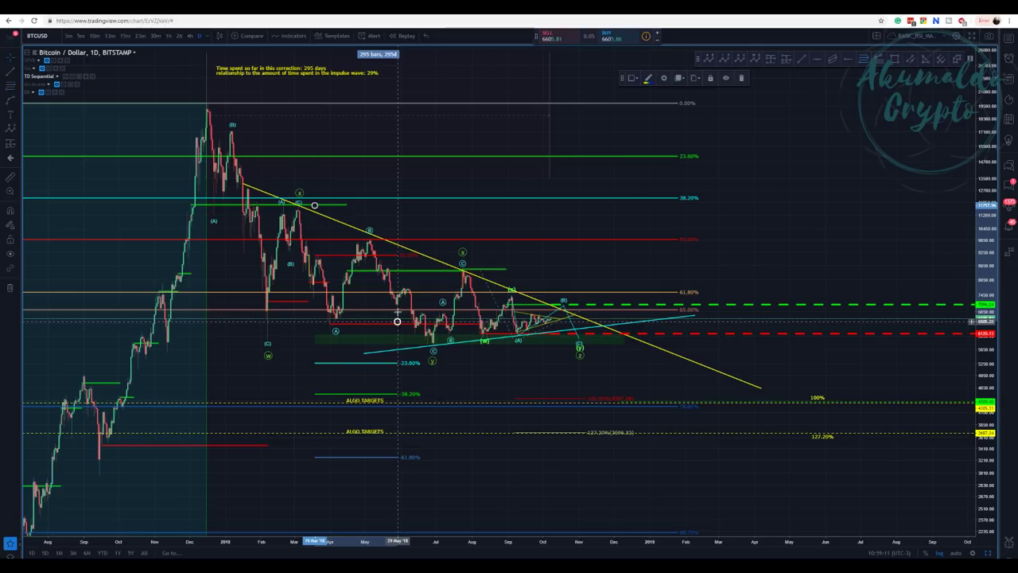
{"action": "right_click", "coordinate": [398, 260]}
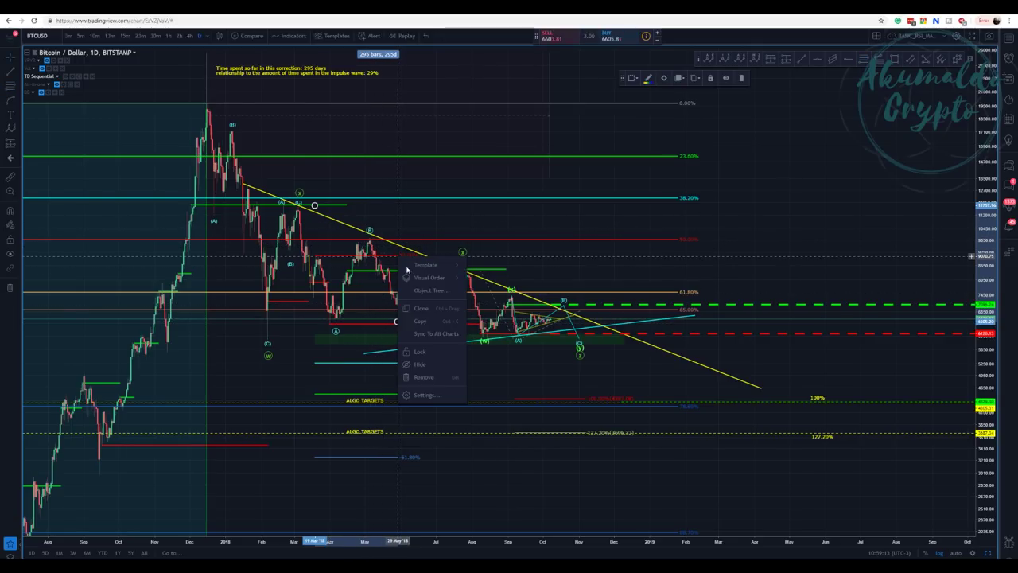
{"action": "left_click", "coordinate": [431, 387]}
Step: Measure the 50% level from the May high down to the lower support area with a Fibonacci retracement, and remove the drawing
{"action": "left_click", "coordinate": [862, 59]}
{"action": "left_click", "coordinate": [398, 237]}
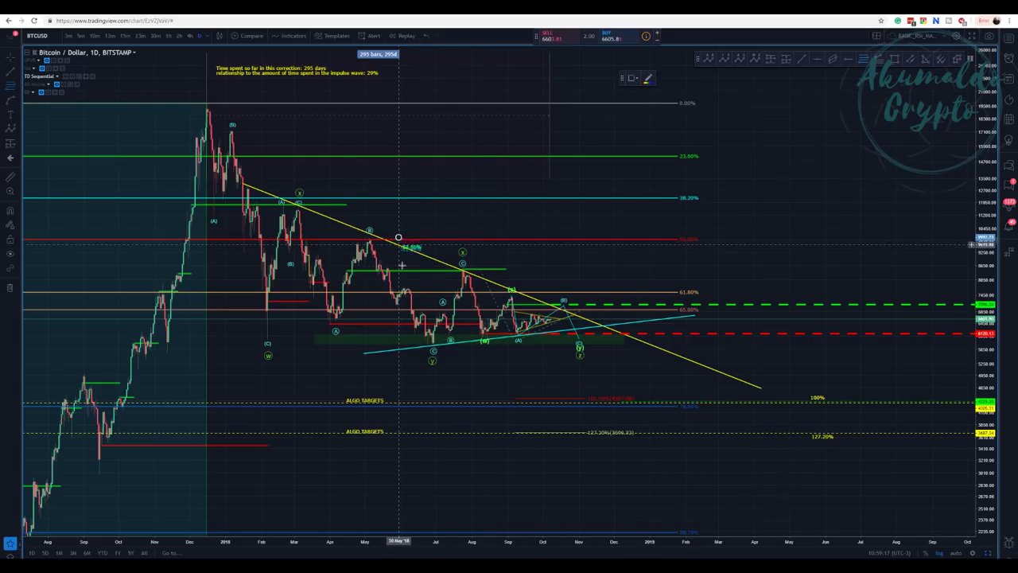
{"action": "left_click", "coordinate": [526, 343]}
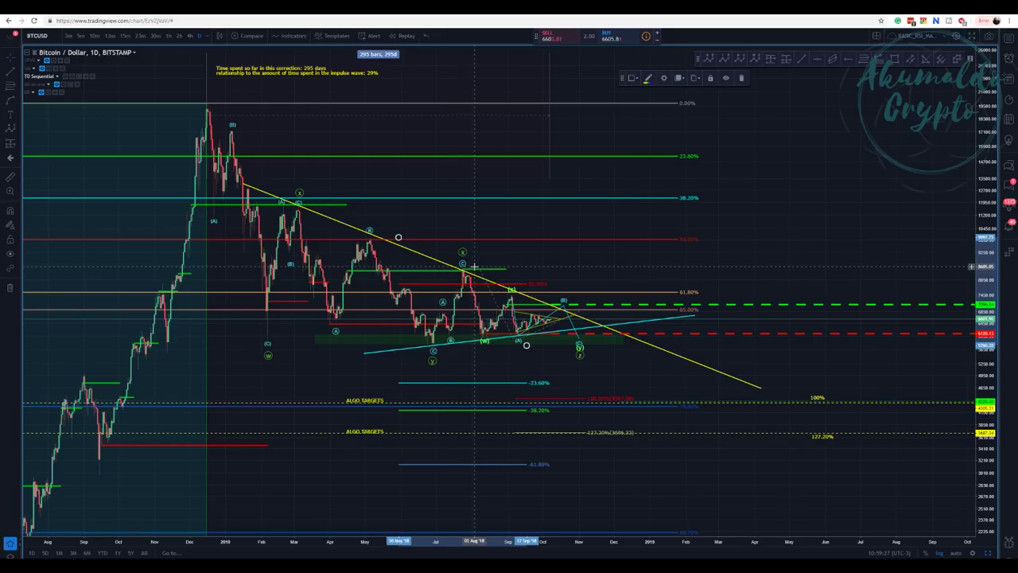
{"action": "right_click", "coordinate": [527, 288]}
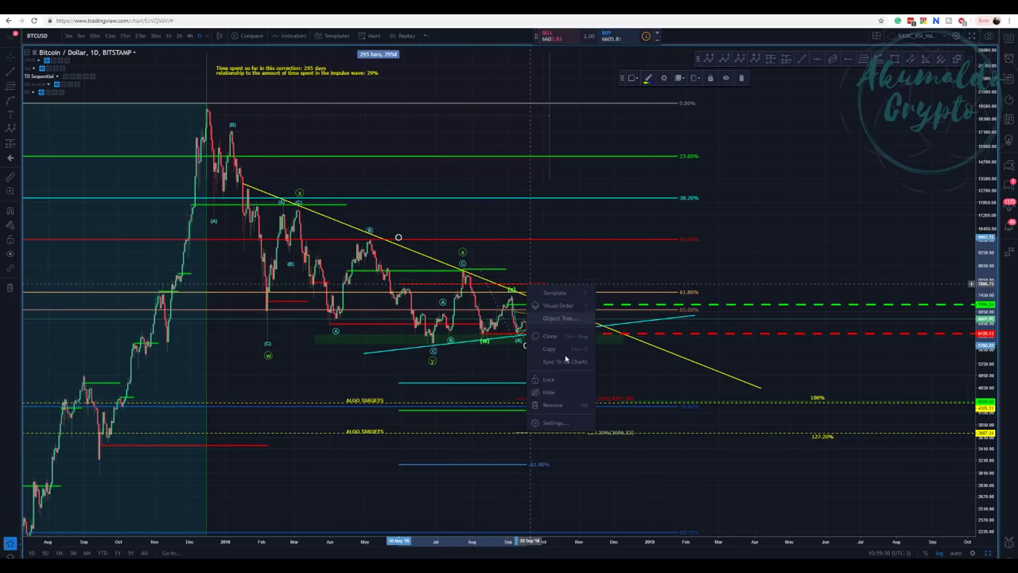
{"action": "left_click", "coordinate": [561, 405]}
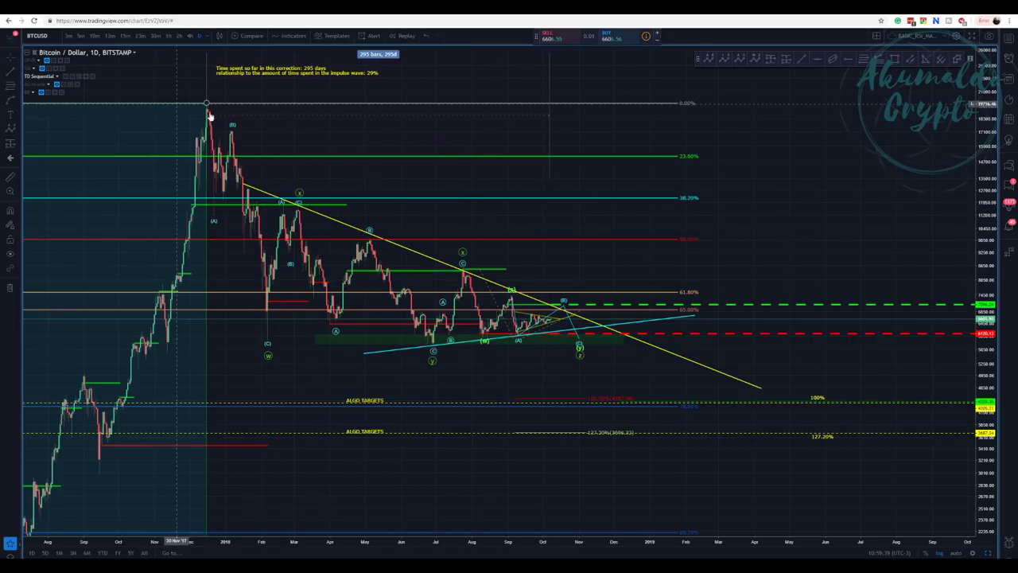
Step: Select the circled green w-x-y-x-z wave count and compare it with the Triple Three diagram in Snipping Tool
{"action": "scroll", "coordinate": [742, 277], "scroll_direction": "up", "scroll_amount": 1}
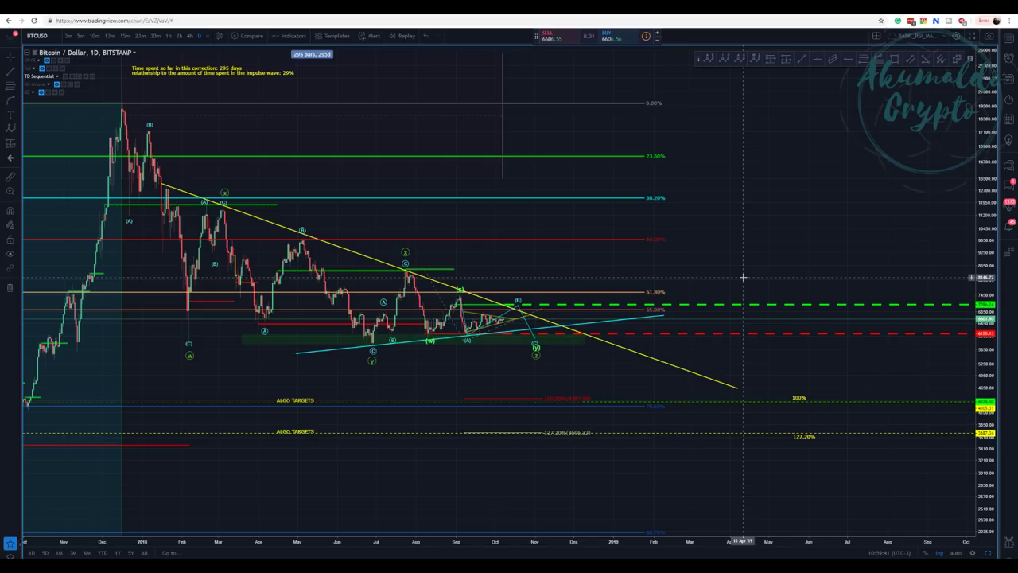
{"action": "scroll", "coordinate": [478, 278], "scroll_direction": "up", "scroll_amount": 1}
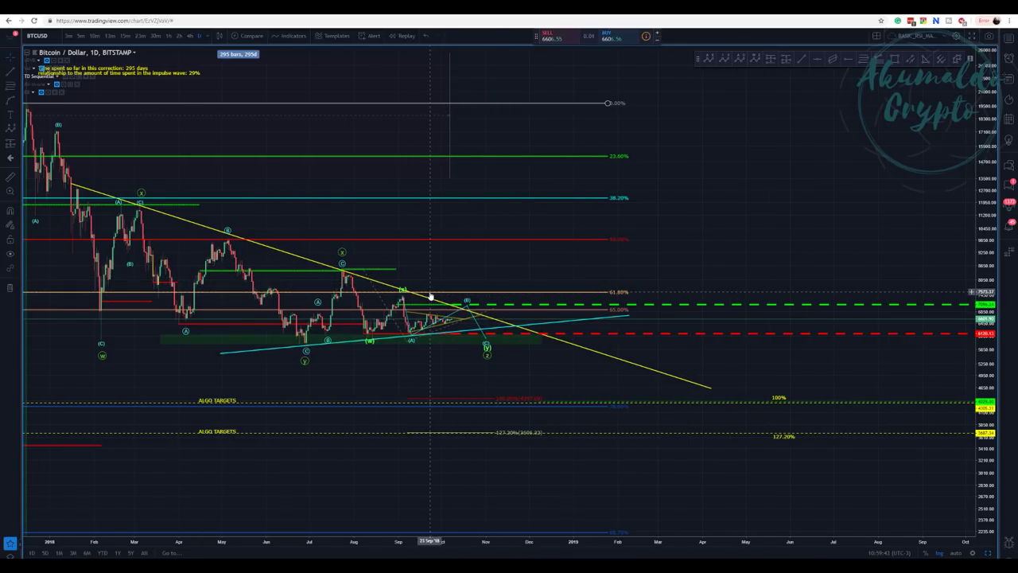
{"action": "left_click_drag", "start_coordinate": [430, 296], "coordinate": [519, 294]}
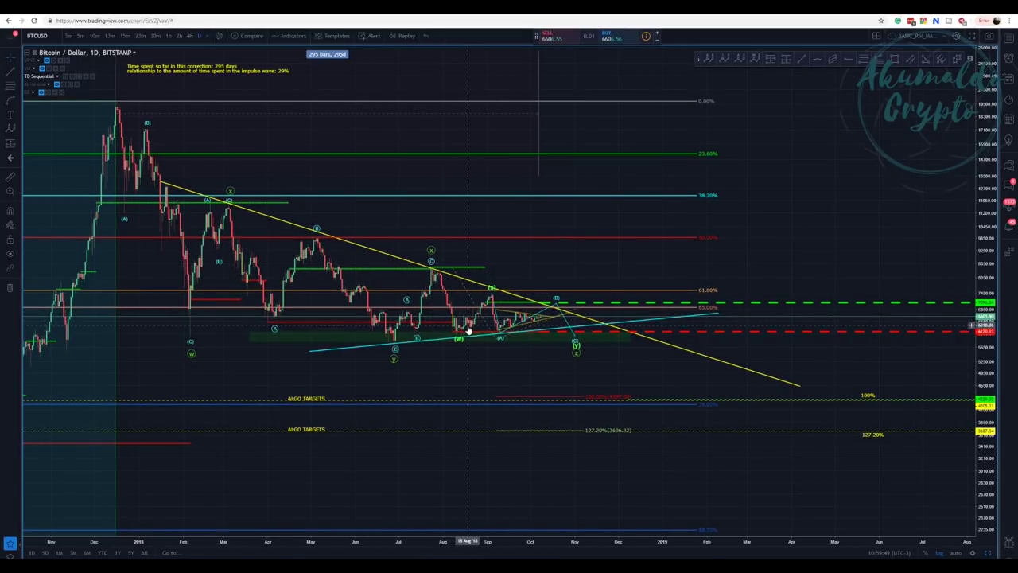
{"action": "left_click", "coordinate": [578, 351]}
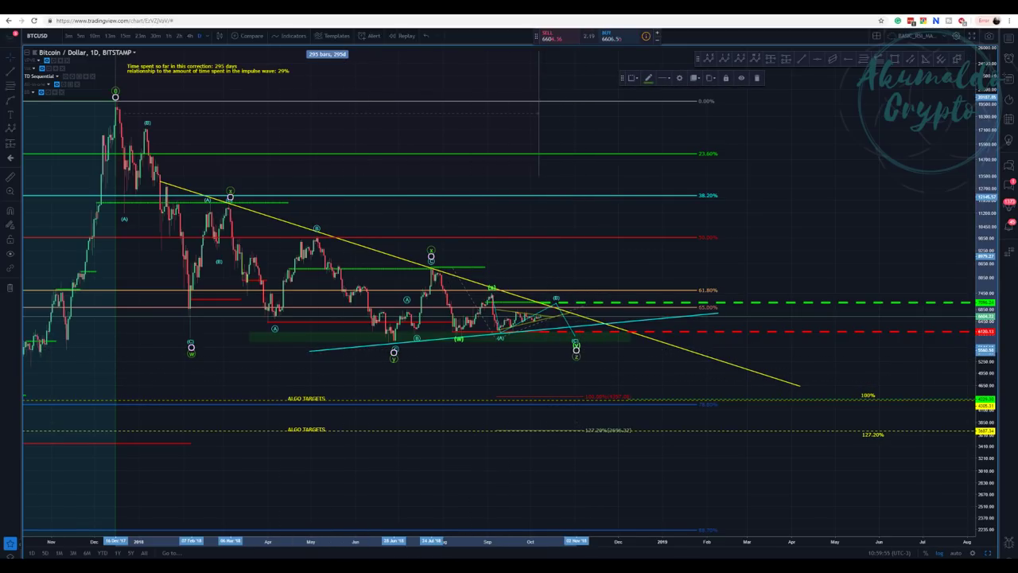
{"action": "key", "text": "alt+Tab"}
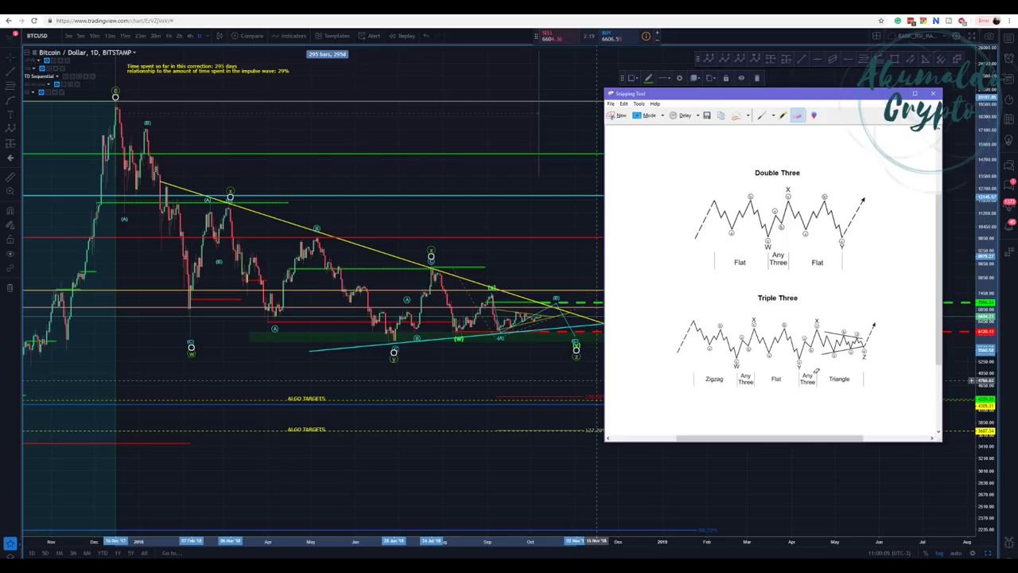
{"action": "left_click", "coordinate": [511, 252]}
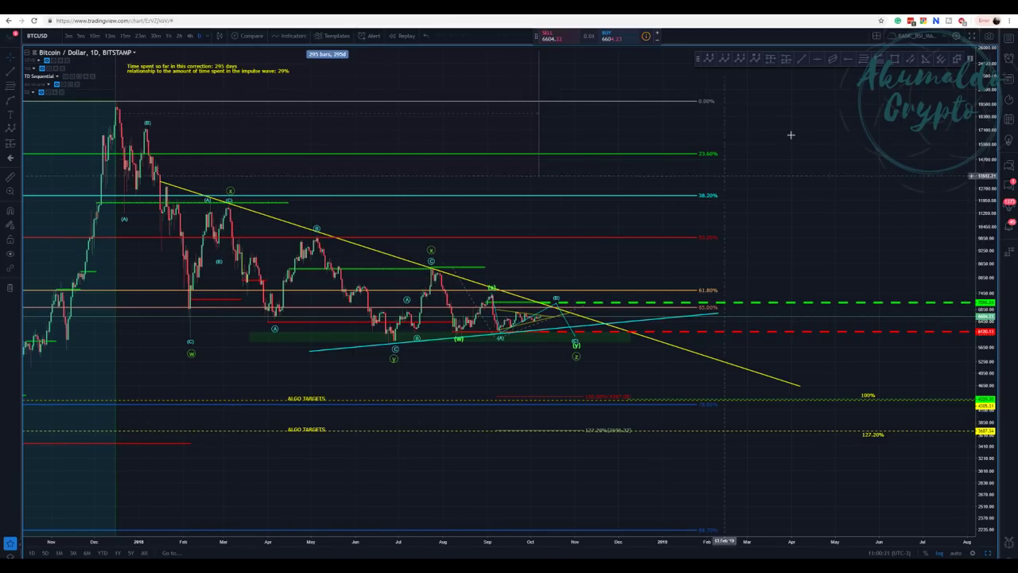
Step: Move the (y) end point of the smaller green (w)-(x)-(y) wave count to about 5,681 in early November 2018
{"action": "left_click_drag", "start_coordinate": [652, 68], "coordinate": [751, 82]}
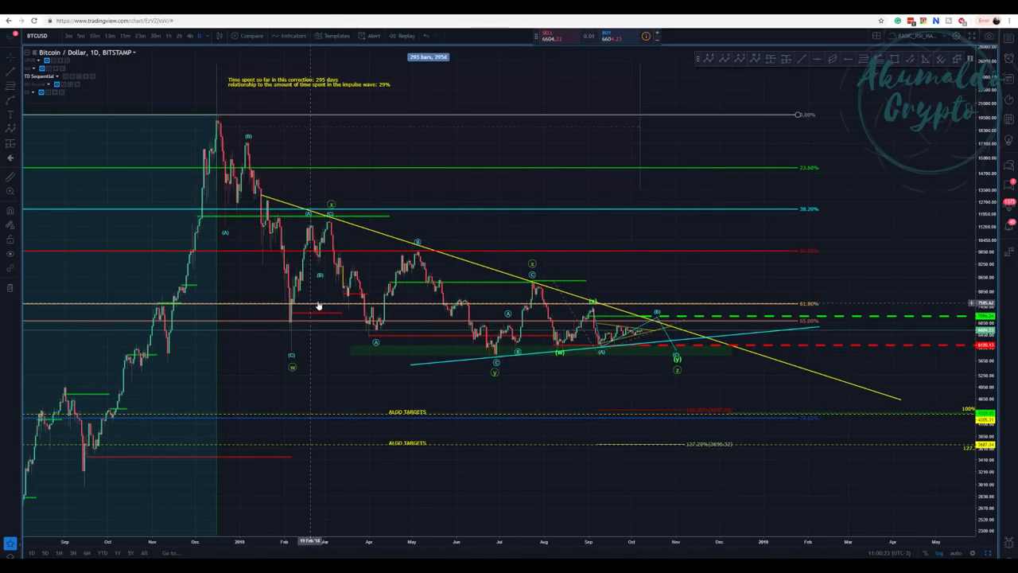
{"action": "left_click_drag", "start_coordinate": [854, 272], "coordinate": [713, 218]}
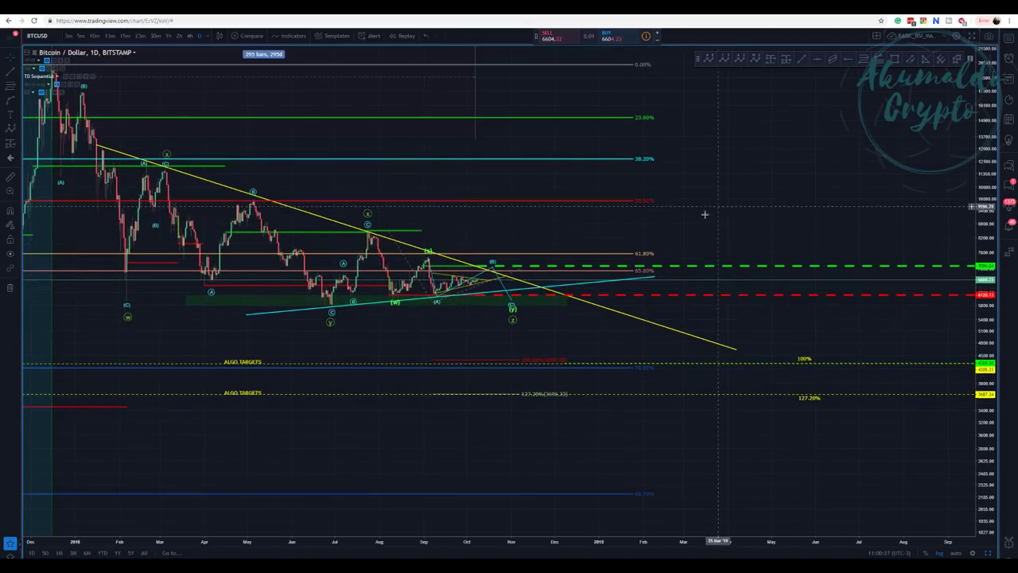
{"action": "left_click_drag", "start_coordinate": [700, 183], "coordinate": [856, 195]}
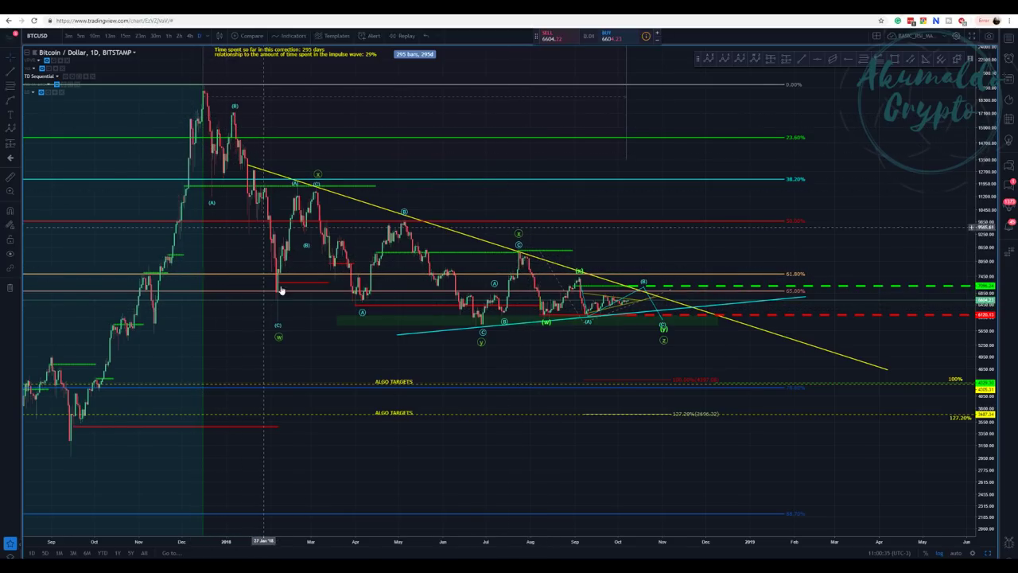
{"action": "left_click", "coordinate": [546, 321]}
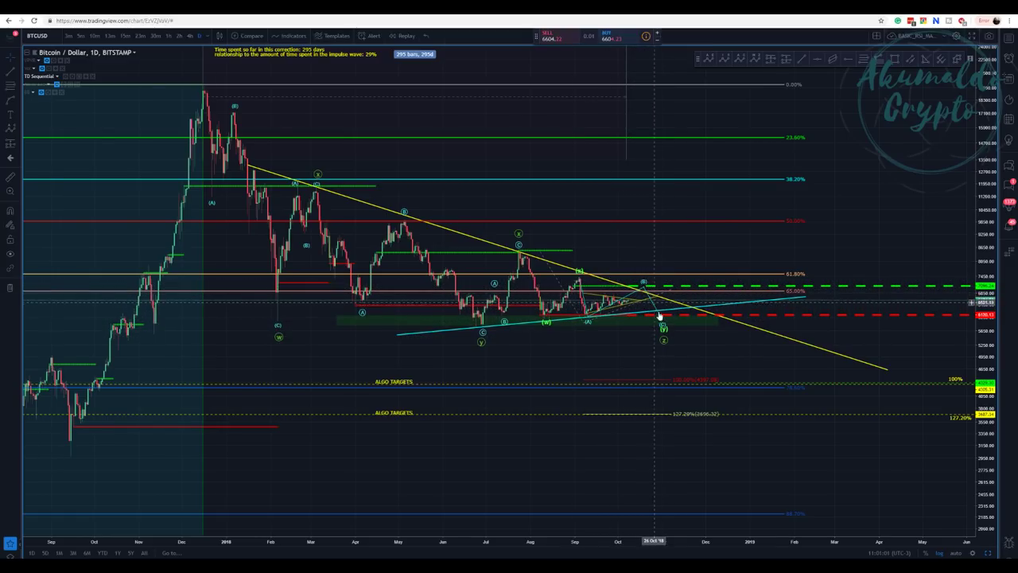
{"action": "left_click_drag", "start_coordinate": [664, 329], "coordinate": [664, 326]}
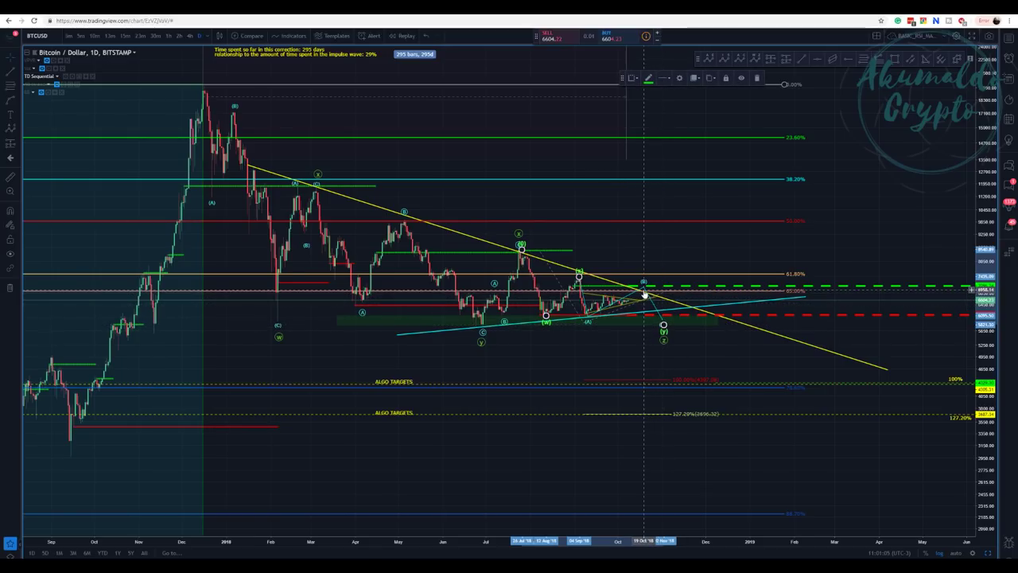
{"action": "left_click_drag", "start_coordinate": [643, 287], "coordinate": [642, 287]}
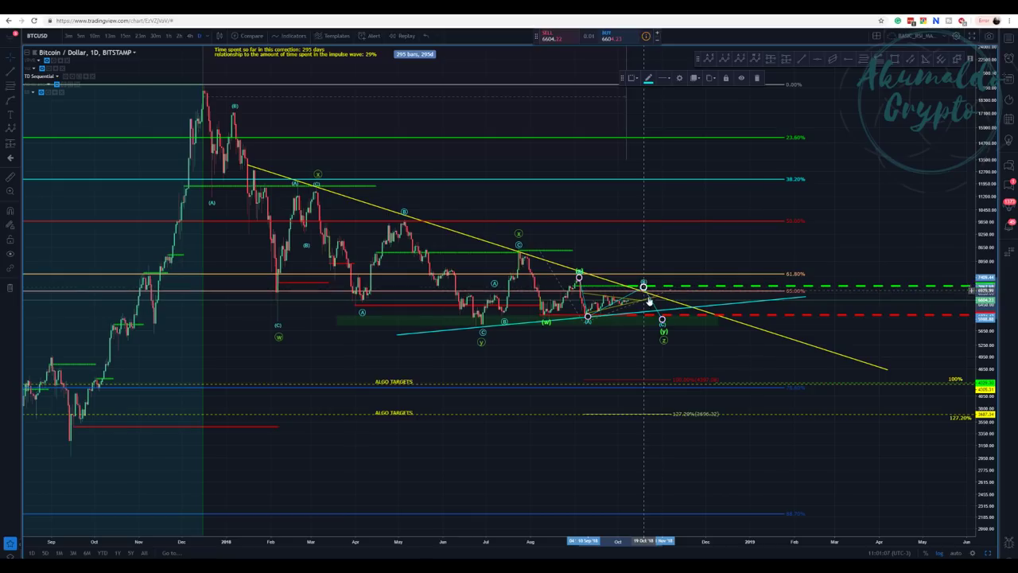
{"action": "left_click_drag", "start_coordinate": [662, 322], "coordinate": [668, 330]}
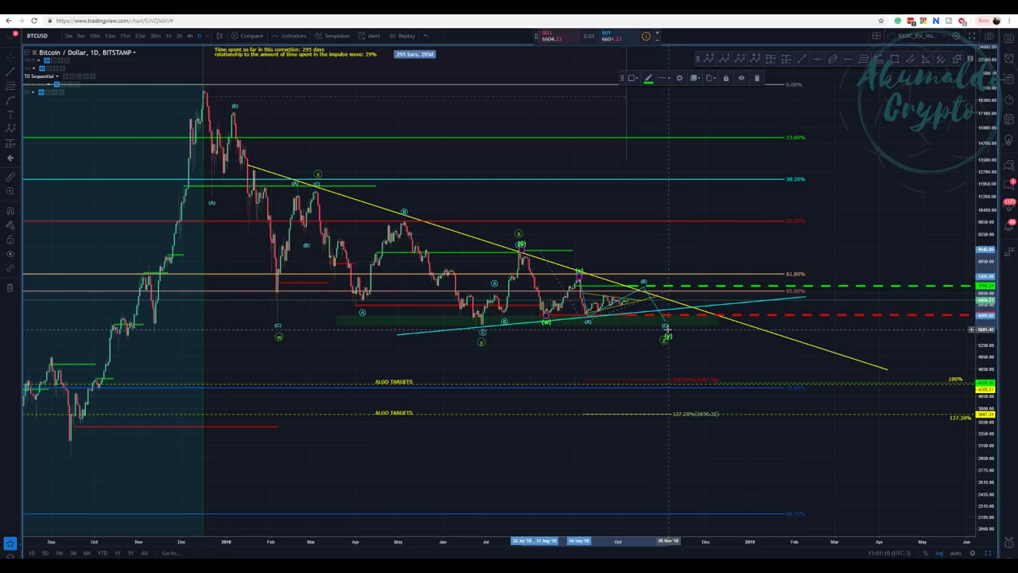
Step: Align the circled green z end point under (y) in early November 2018, and remove the old 100% and 127.2% Fibonacci extension
{"action": "left_click", "coordinate": [668, 334]}
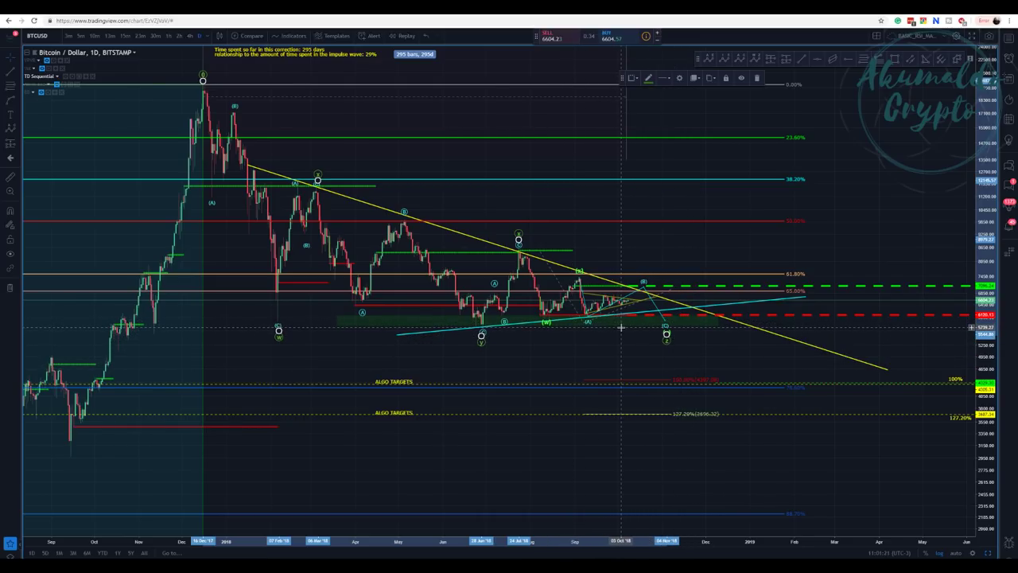
{"action": "left_click", "coordinate": [694, 382]}
{"action": "left_click", "coordinate": [769, 359]}
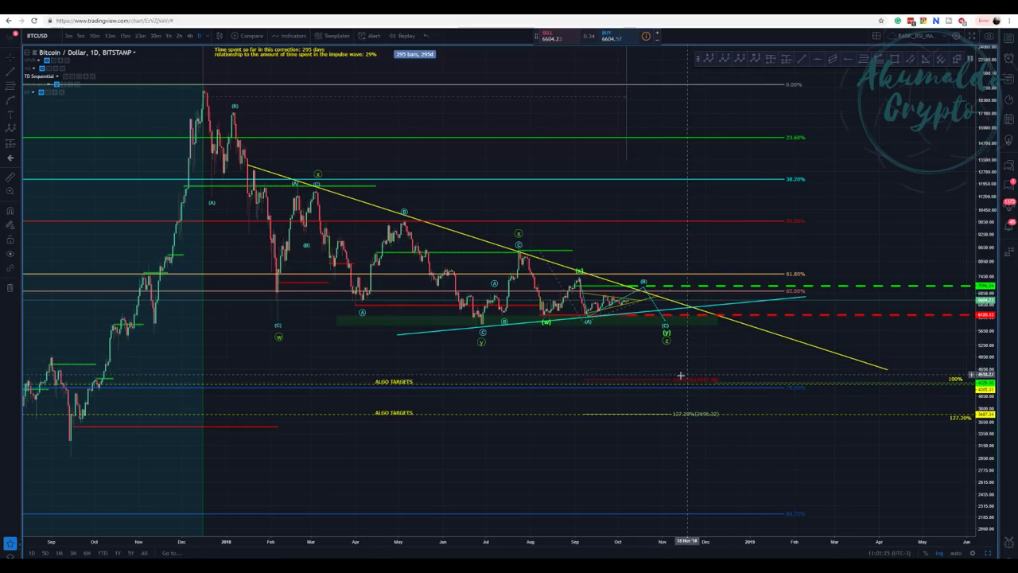
{"action": "right_click", "coordinate": [681, 380]}
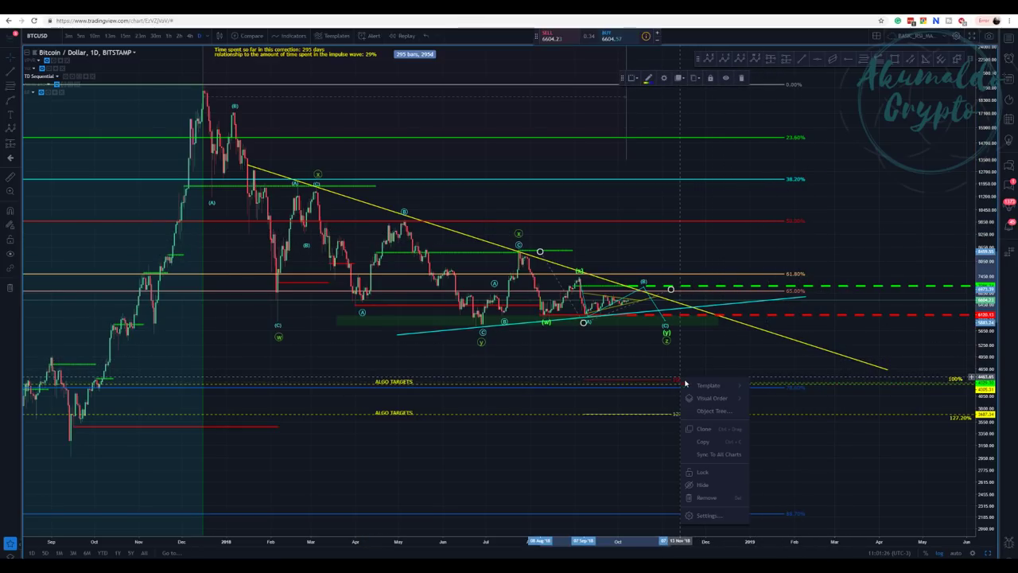
{"action": "left_click", "coordinate": [724, 498]}
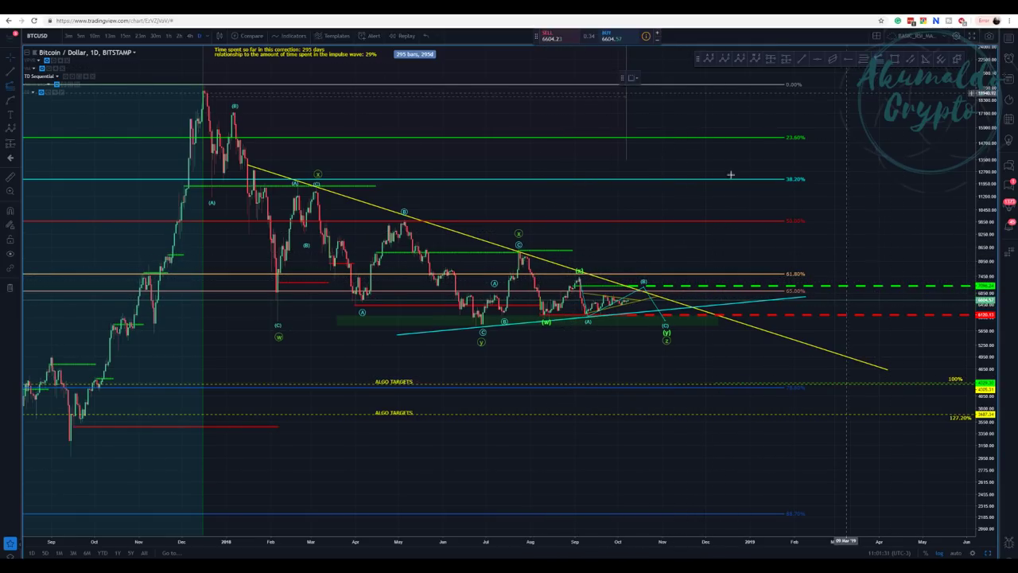
Step: Draw a trend-based Fibonacci extension from about 7,394 down to about 6,124 in September, projected from about 7,100 in mid-November 2018
{"action": "left_click", "coordinate": [593, 277]}
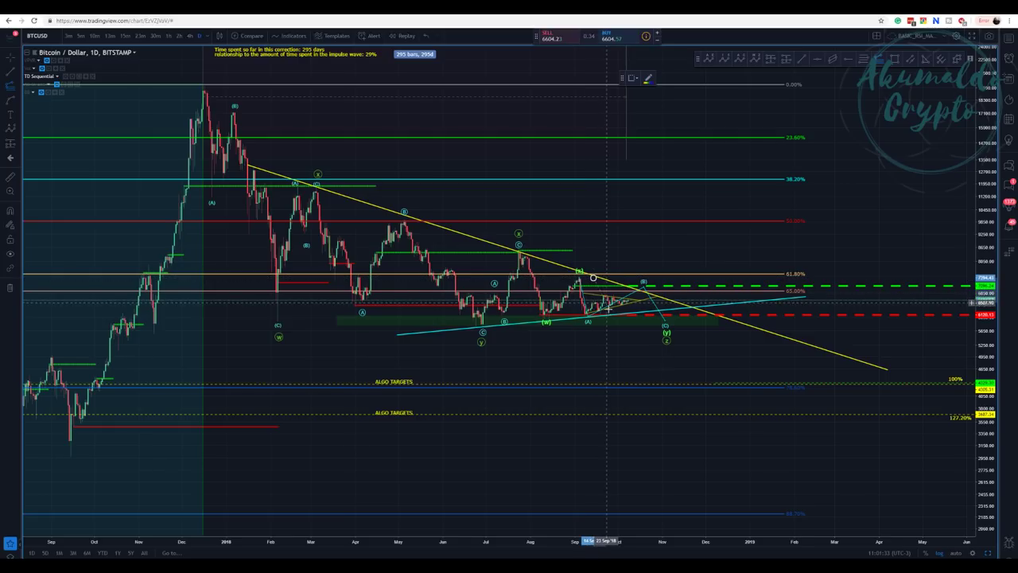
{"action": "left_click", "coordinate": [610, 315]}
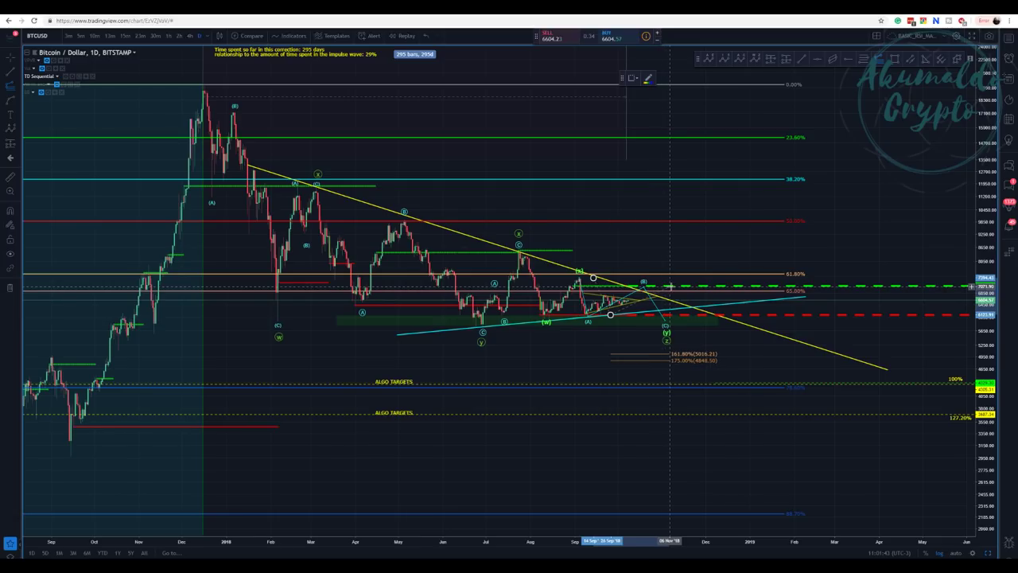
{"action": "left_click", "coordinate": [677, 285]}
Step: Set the new Fibonacci extension to show only the 1 and 1.272 levels, with 1.618 and 1.75 turned off
{"action": "right_click", "coordinate": [678, 285]}
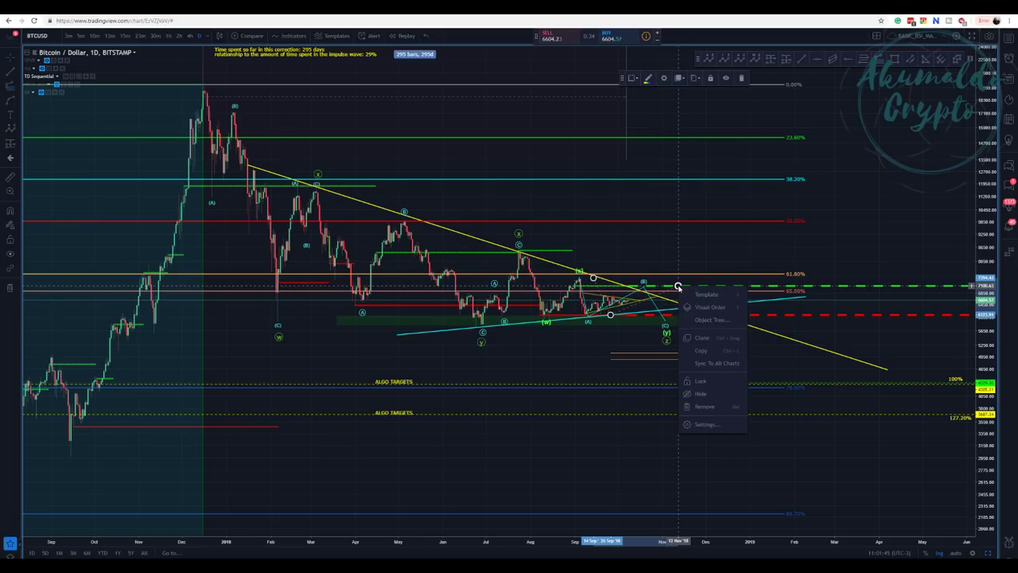
{"action": "left_click", "coordinate": [705, 425]}
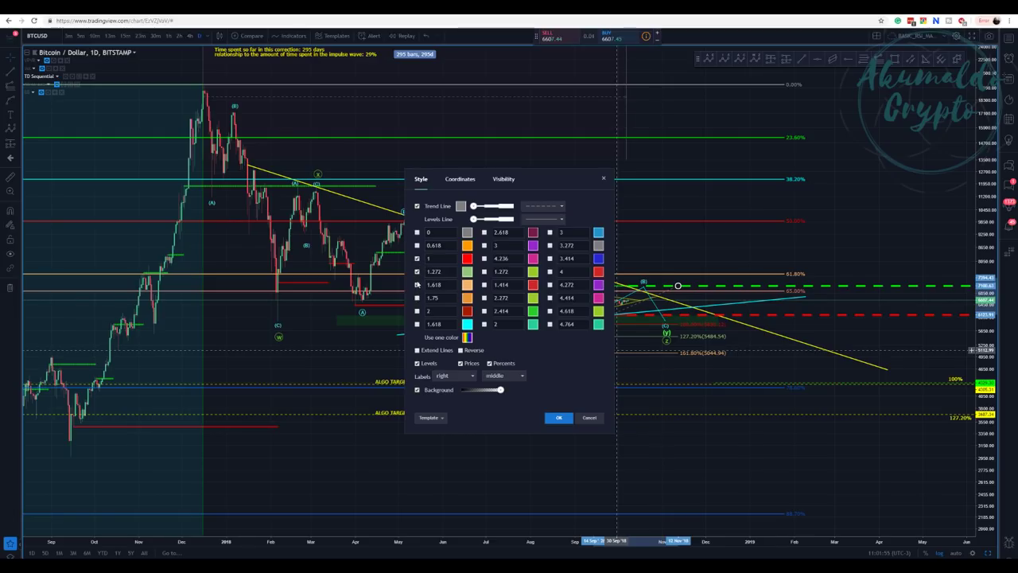
{"action": "left_click", "coordinate": [551, 418]}
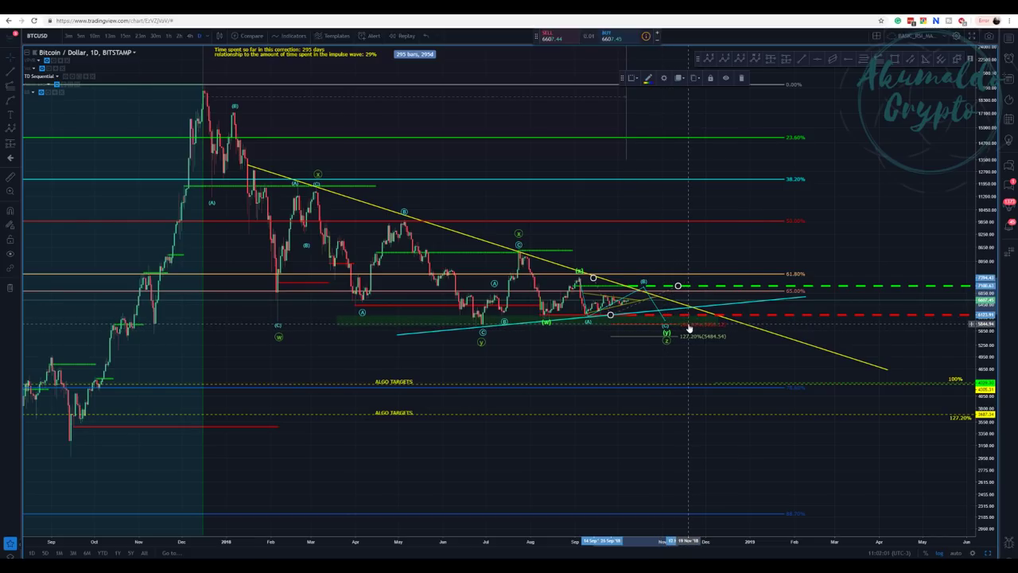
Step: Move the yellow dashed target lines onto the extension's 100% and 127.2% levels at about 5,837 and 5,479, and delete the leftover ALGO TARGETS label
{"action": "left_click", "coordinate": [685, 328]}
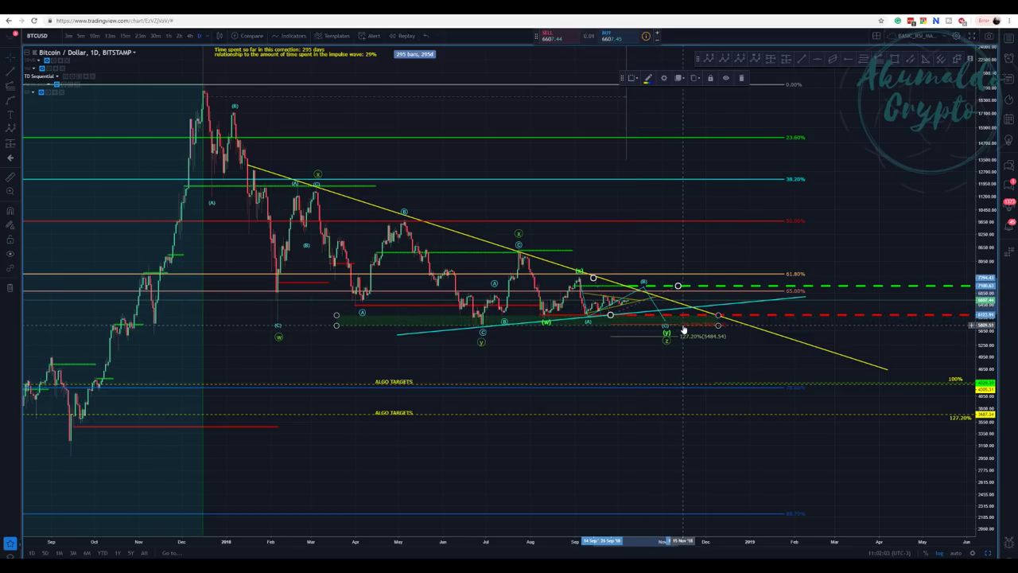
{"action": "left_click", "coordinate": [692, 341]}
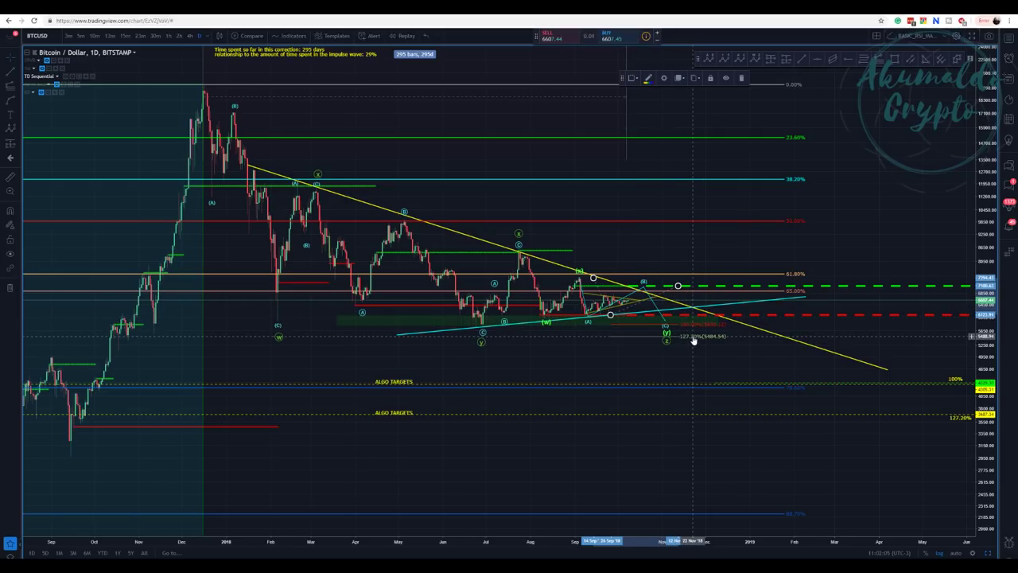
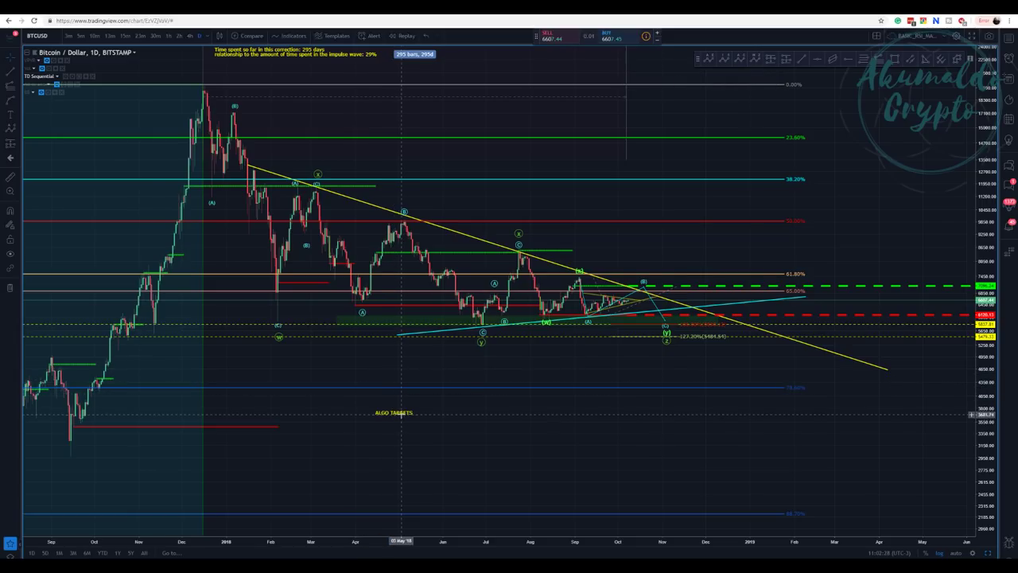
{"action": "left_click", "coordinate": [404, 412]}
{"action": "key", "text": "Delete"}
Step: Draw a Fibonacci retracement from the late-July high at about 8,489 down to about 6,000 on 30 September 2018
{"action": "left_click_drag", "start_coordinate": [489, 419], "coordinate": [447, 418]}
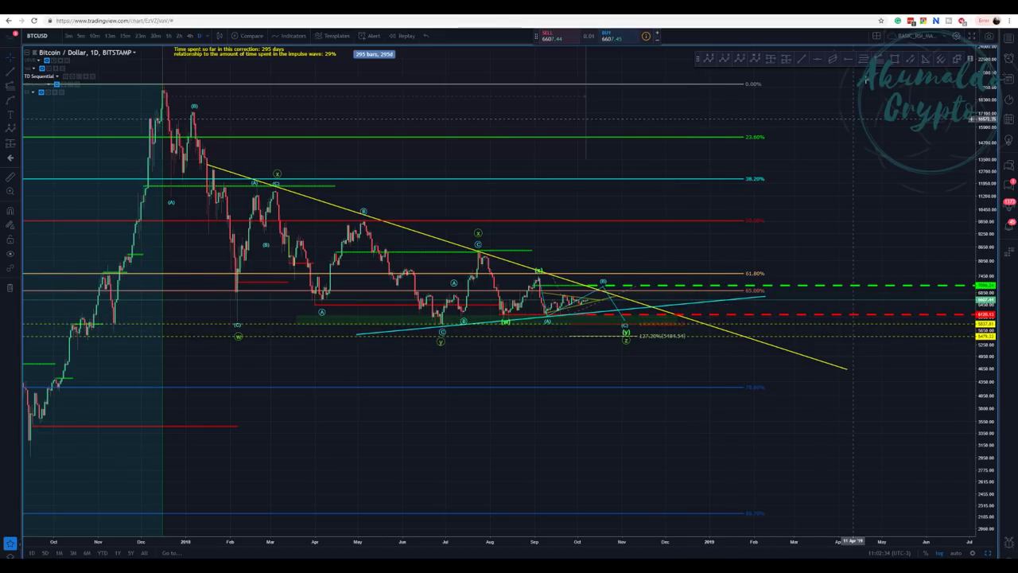
{"action": "left_click", "coordinate": [485, 250]}
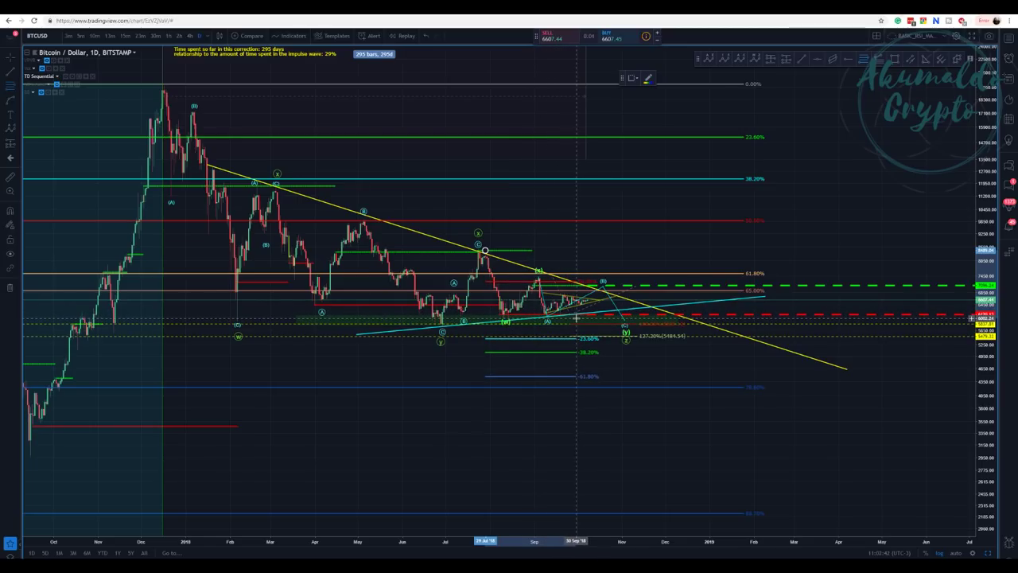
{"action": "left_click", "coordinate": [576, 317]}
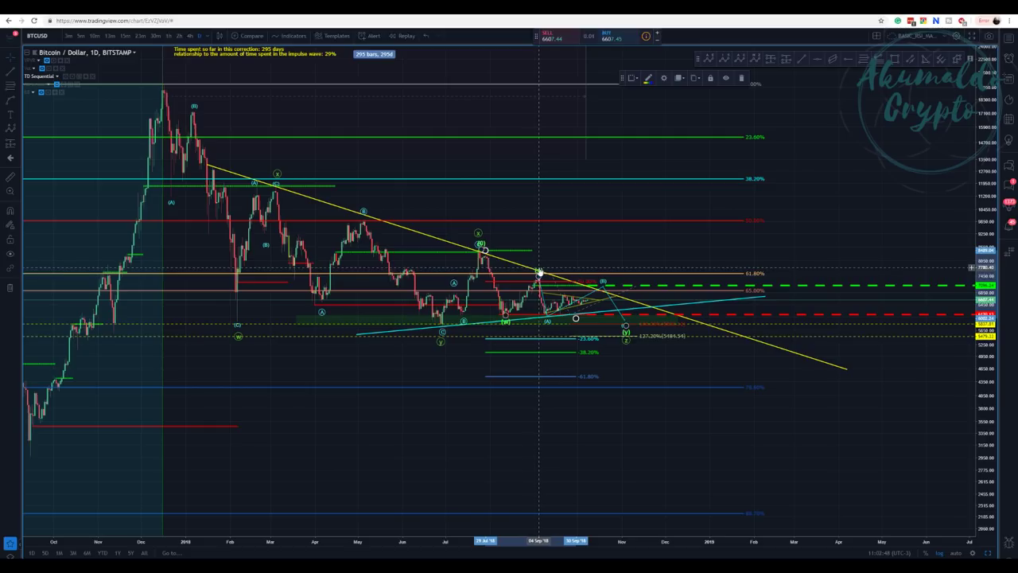
Step: Refine the July–September retracement's anchors, placing its start at about 8,387 and its end at about 5,900 in late September
{"action": "left_click", "coordinate": [866, 60]}
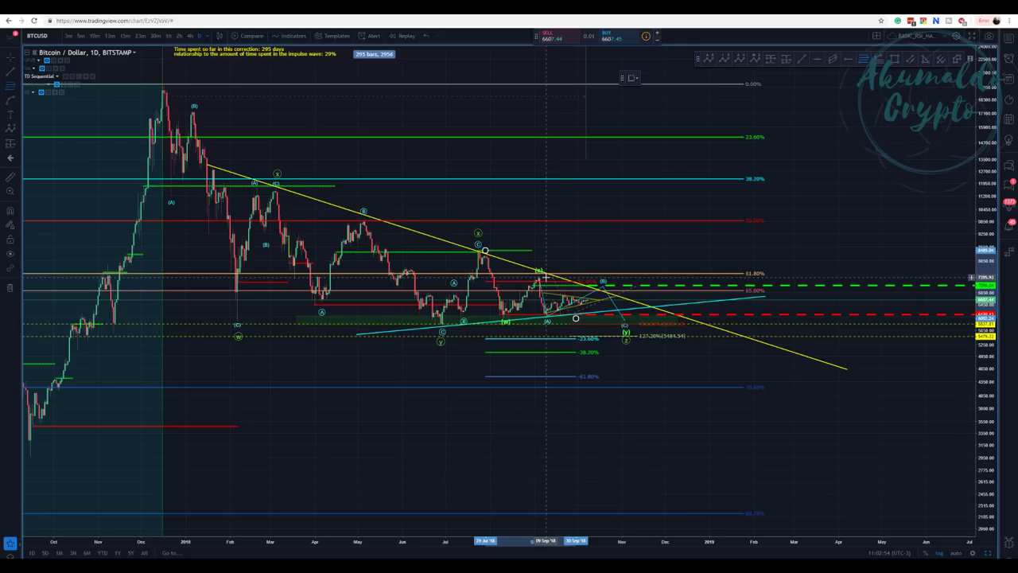
{"action": "left_click", "coordinate": [9, 192]}
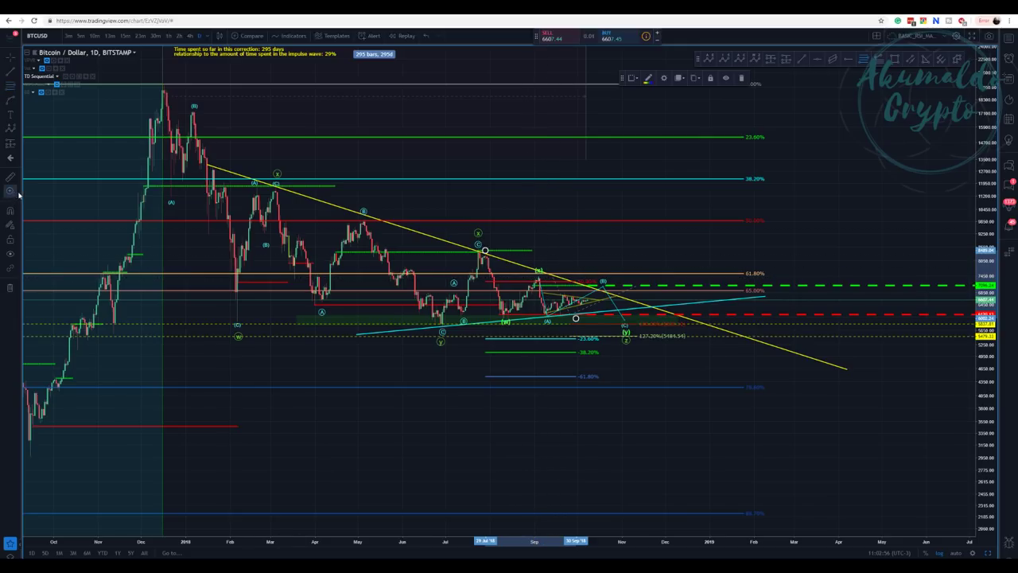
{"action": "left_click_drag", "start_coordinate": [410, 194], "coordinate": [781, 445]}
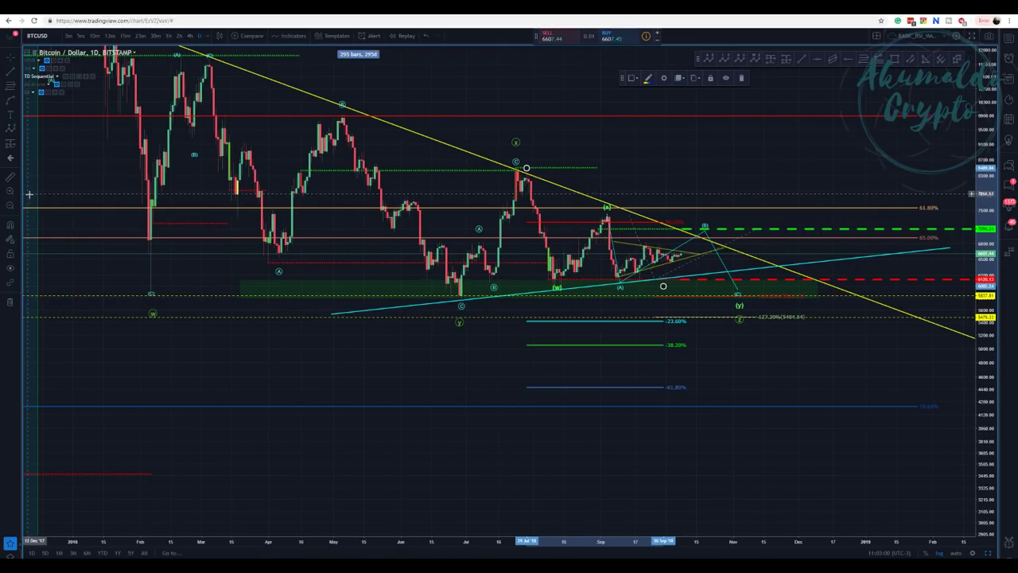
{"action": "mouse_move", "coordinate": [471, 120]}
{"action": "left_mouse_down"}
{"action": "mouse_move", "coordinate": [689, 216]}
{"action": "mouse_move", "coordinate": [928, 522]}
{"action": "left_mouse_up"}
{"action": "scroll", "coordinate": [696, 347], "scroll_direction": "down", "scroll_amount": 4}
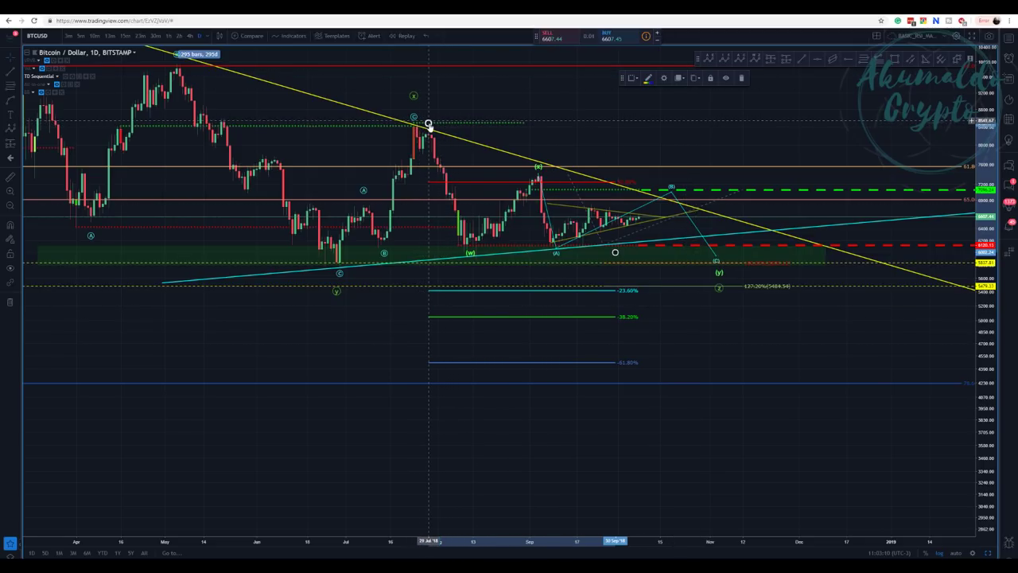
{"action": "left_click_drag", "start_coordinate": [430, 123], "coordinate": [429, 127]}
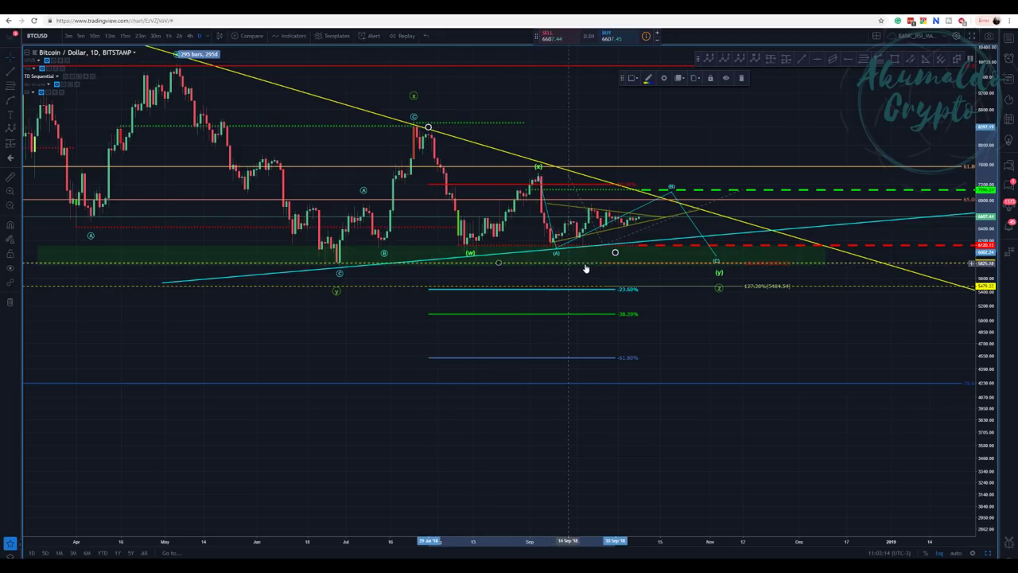
{"action": "left_click_drag", "start_coordinate": [611, 252], "coordinate": [600, 257]}
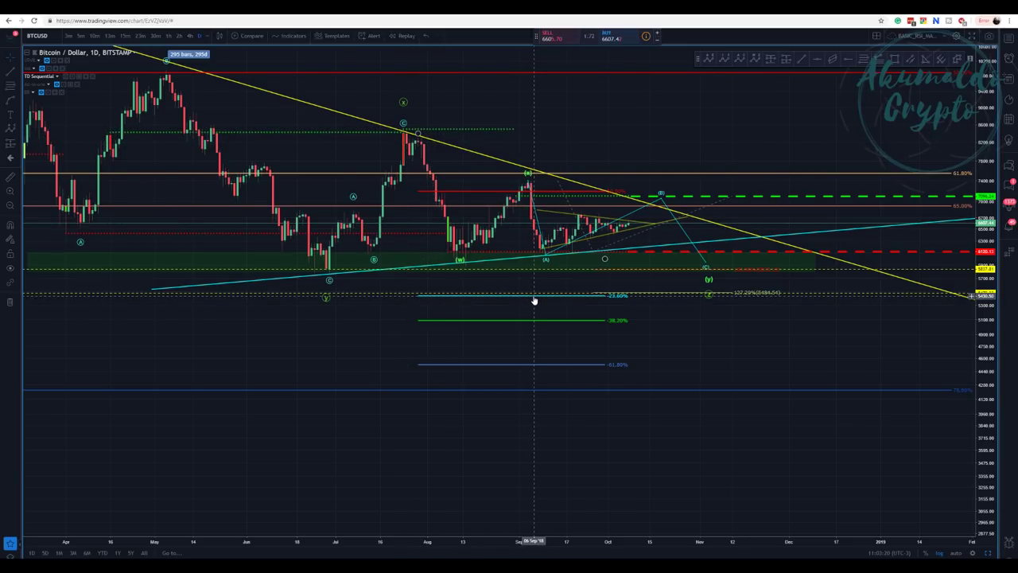
{"action": "left_click_drag", "start_coordinate": [609, 257], "coordinate": [602, 264]}
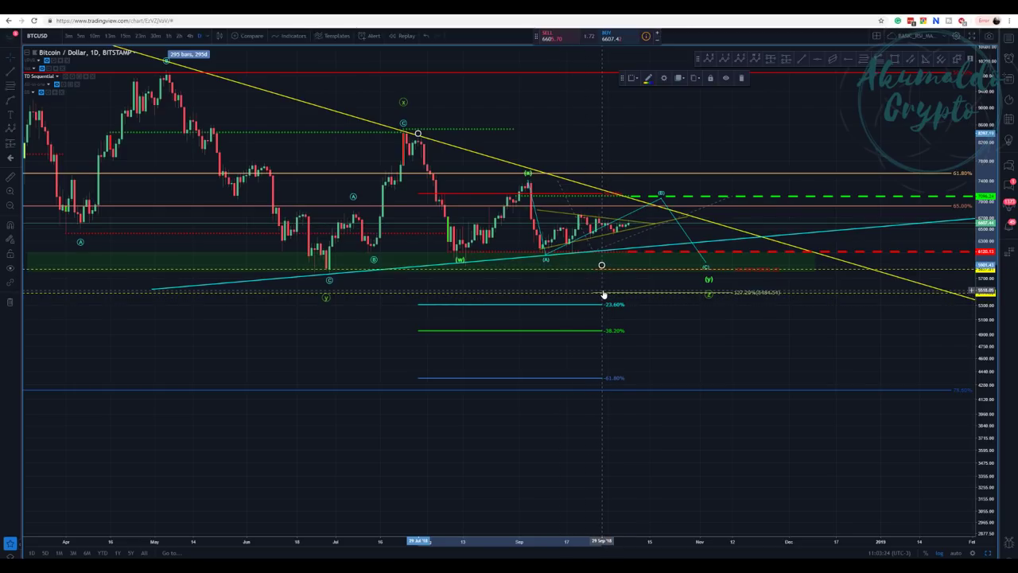
Step: Draw a second Fibonacci retracement from the early-September high at about 7,382 down to about 6,093 near 11 October 2018
{"action": "left_click", "coordinate": [776, 117]}
{"action": "left_click", "coordinate": [863, 60]}
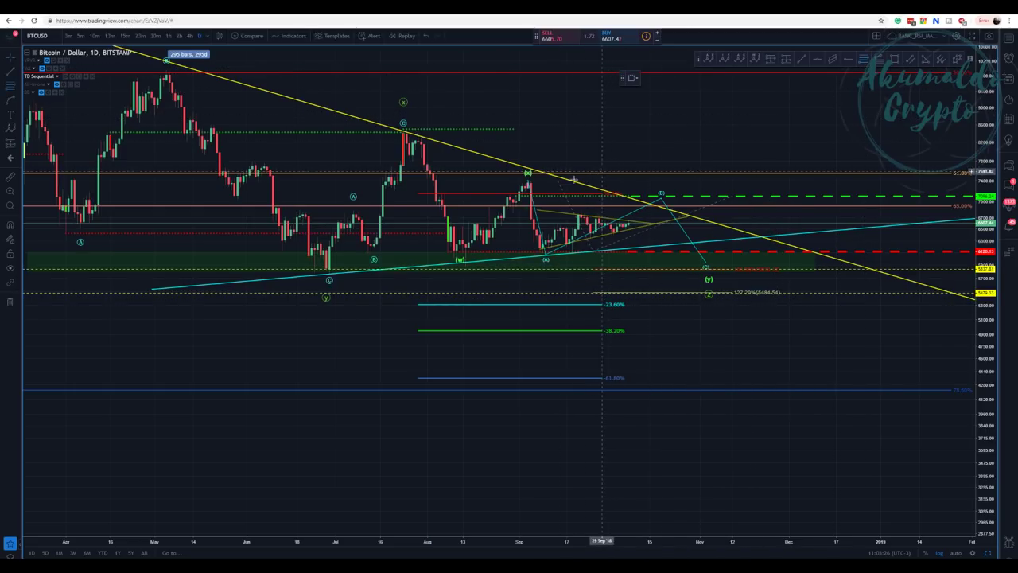
{"action": "left_click", "coordinate": [546, 181]}
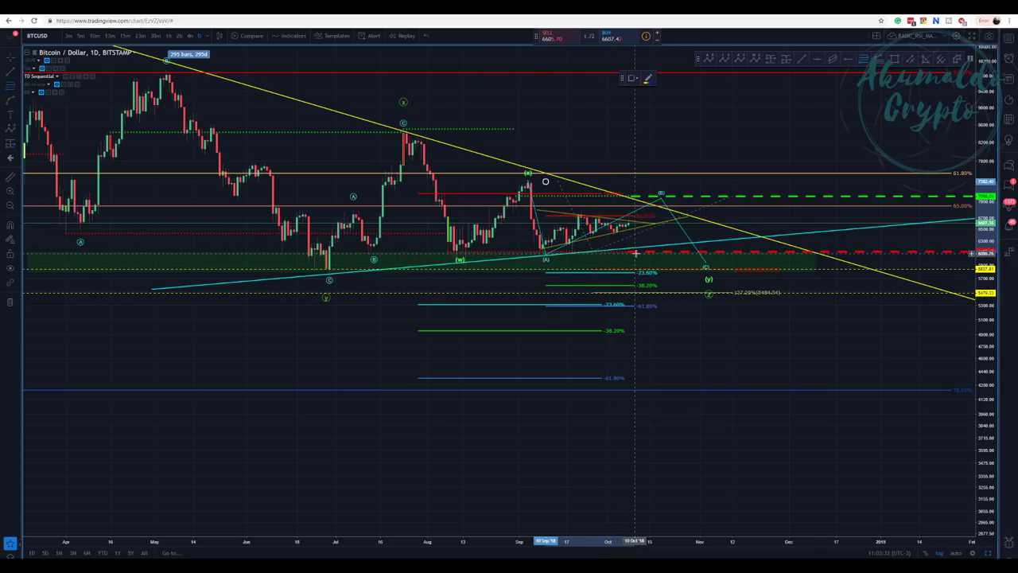
{"action": "left_click", "coordinate": [637, 253]}
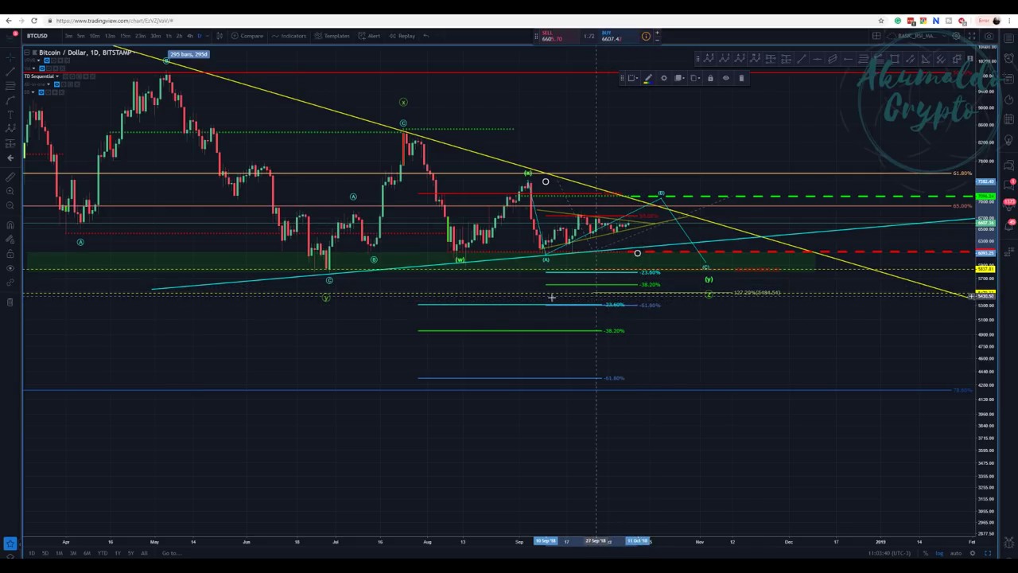
Step: Draw a rectangle from 27 August 2018 to 15 January 2019 between about 5,465 and 5,299, and fill it with green
{"action": "left_click", "coordinate": [894, 60]}
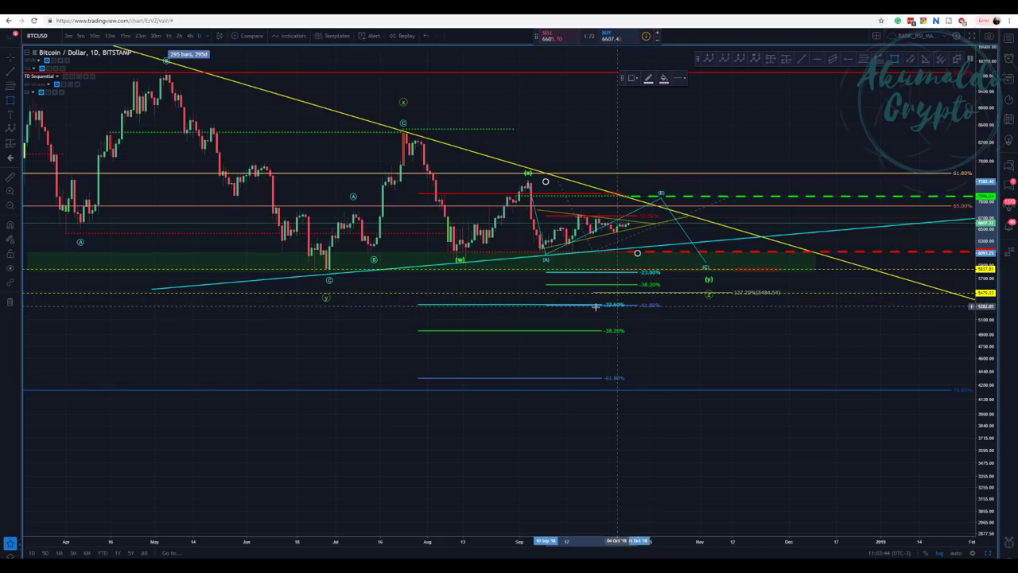
{"action": "left_click_drag", "start_coordinate": [504, 294], "coordinate": [921, 304]}
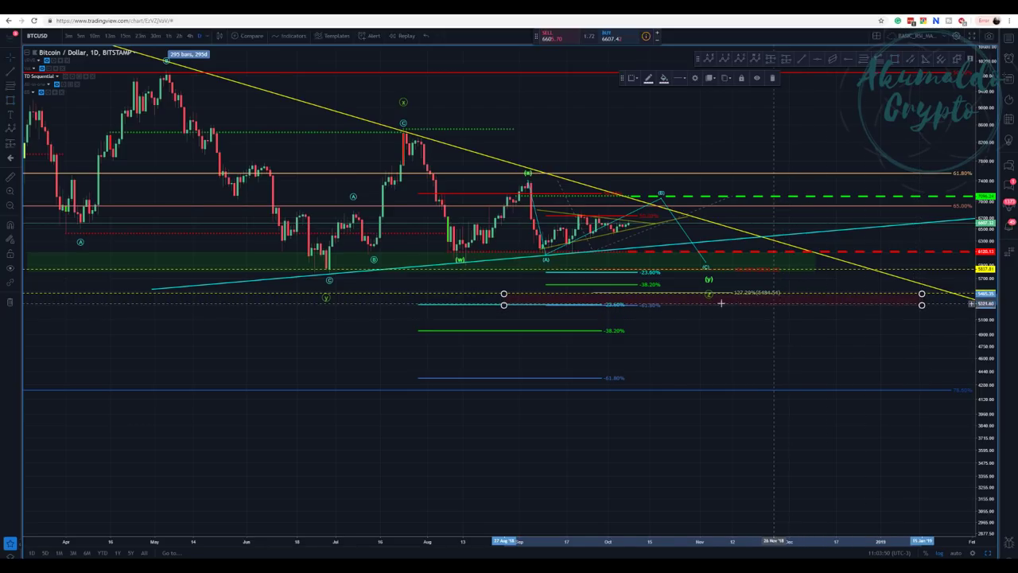
{"action": "left_click", "coordinate": [662, 82]}
{"action": "left_click", "coordinate": [695, 106]}
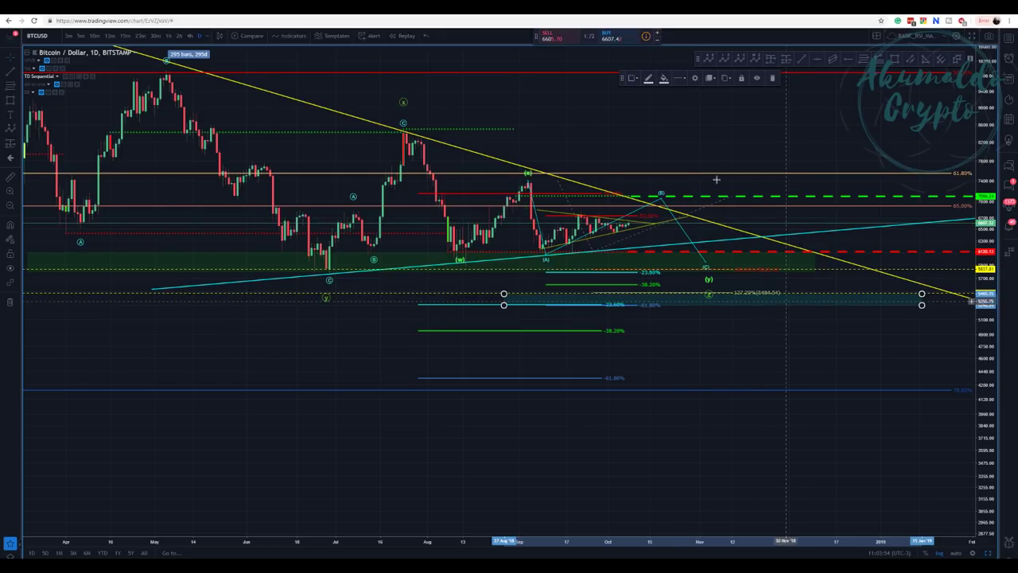
{"action": "left_click", "coordinate": [664, 80]}
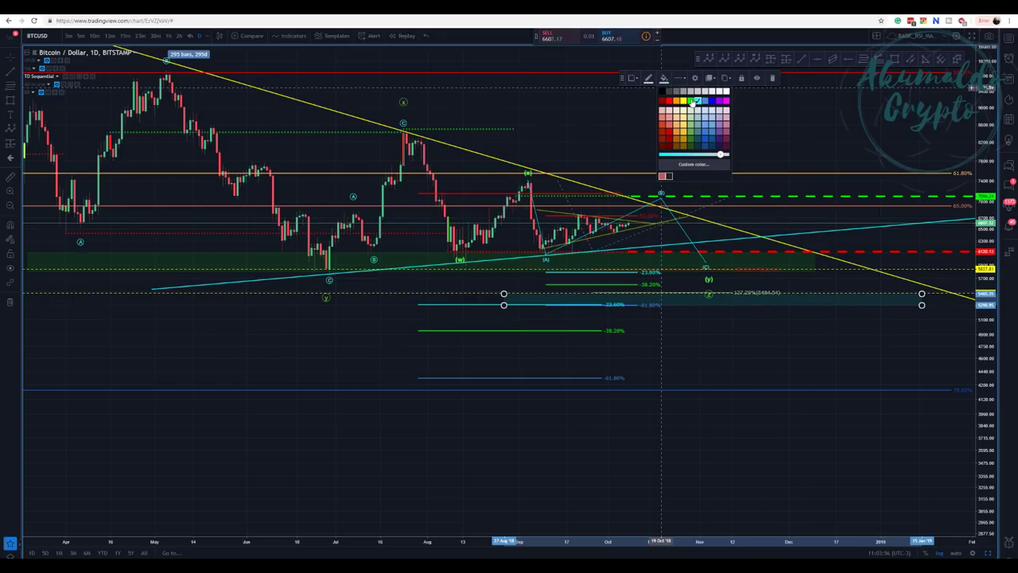
{"action": "left_click", "coordinate": [692, 102]}
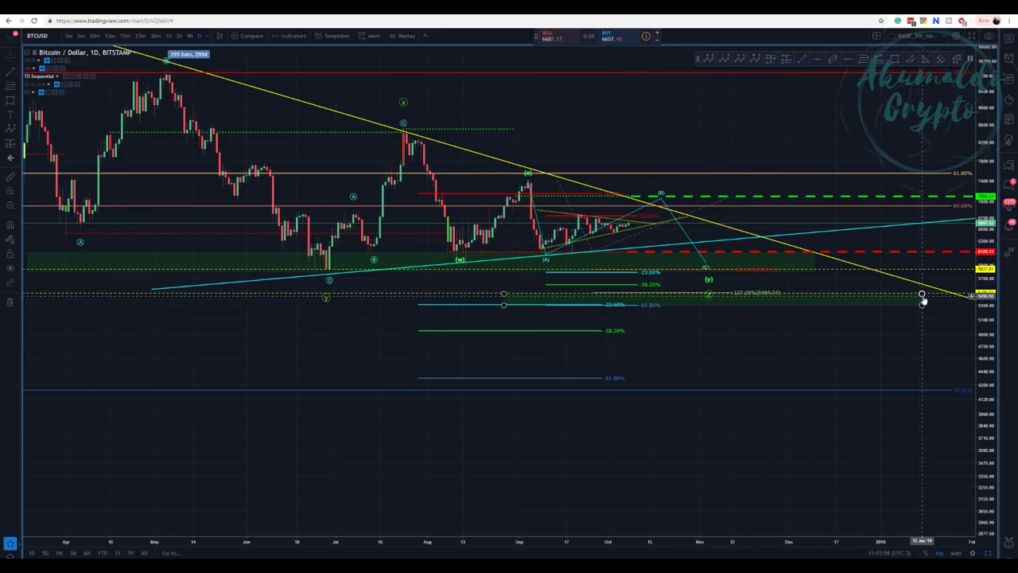
{"action": "left_click", "coordinate": [874, 322]}
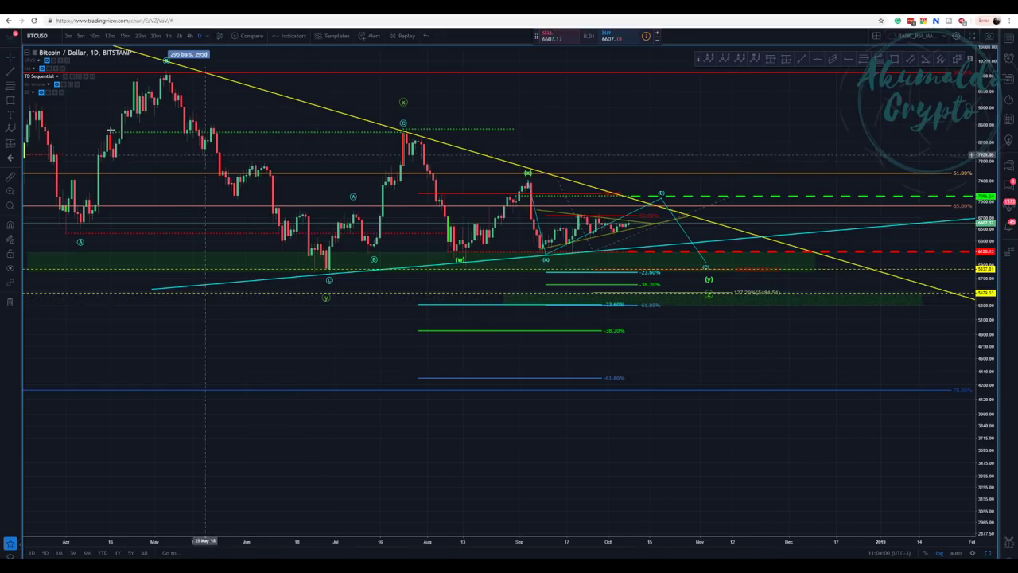
Step: Add the text "Strong Support" inside the new green zone around December, and extend the zone's start back to early July 2018
{"action": "left_click", "coordinate": [11, 113]}
{"action": "left_click", "coordinate": [817, 300]}
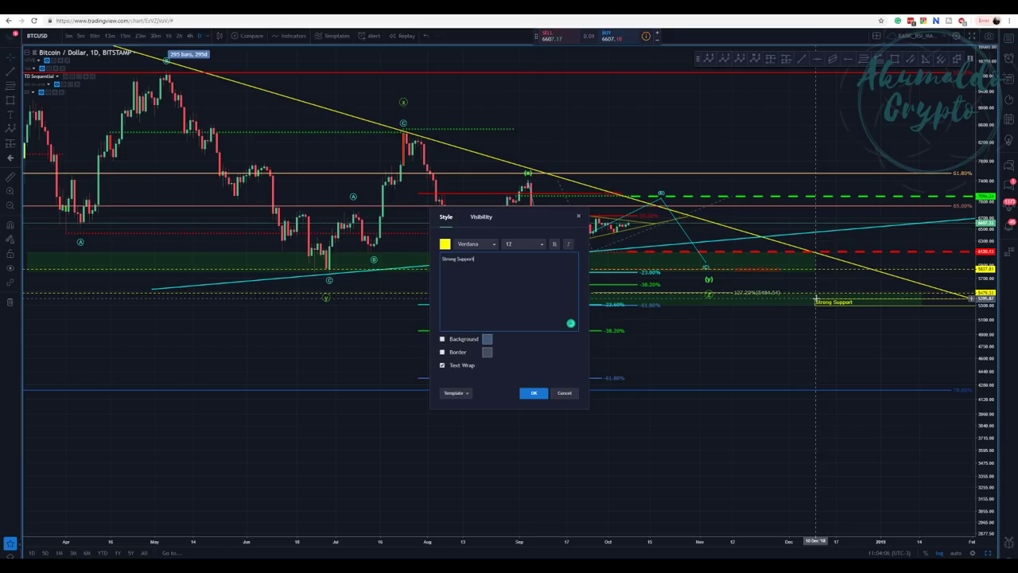
{"action": "left_click", "coordinate": [533, 392]}
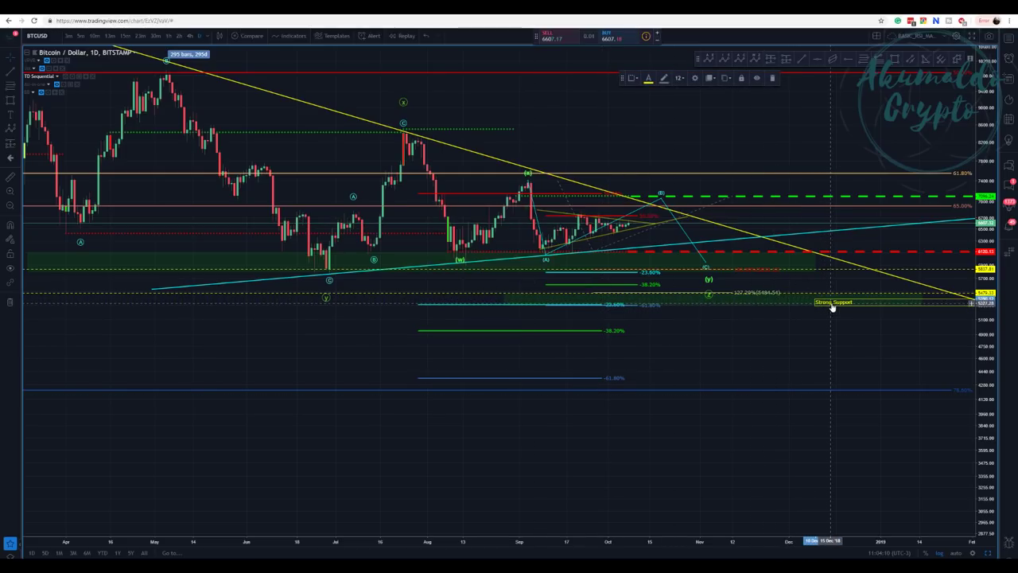
{"action": "left_click_drag", "start_coordinate": [831, 304], "coordinate": [801, 301]}
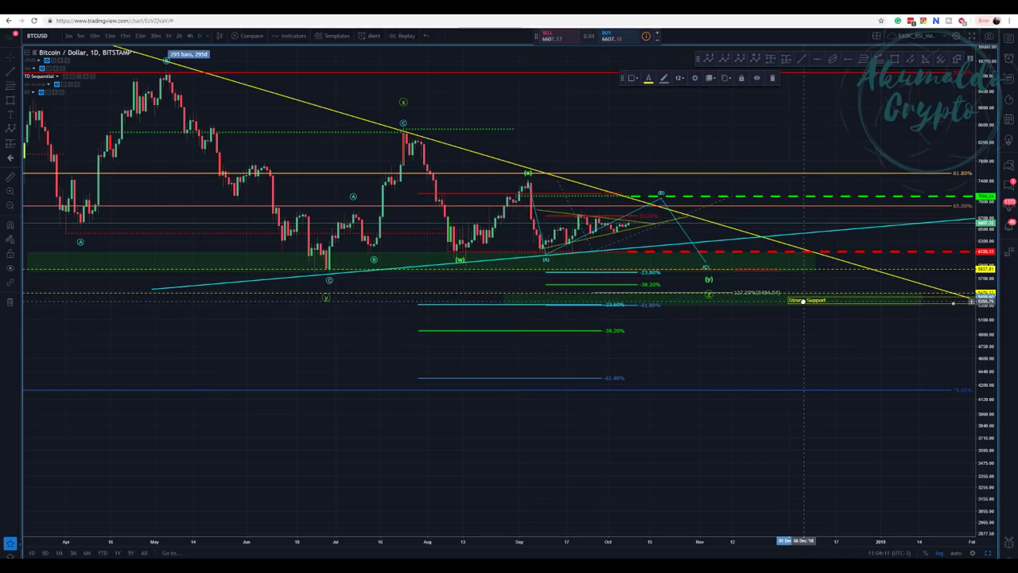
{"action": "left_click", "coordinate": [483, 293]}
{"action": "left_click_drag", "start_coordinate": [483, 293], "coordinate": [337, 295]}
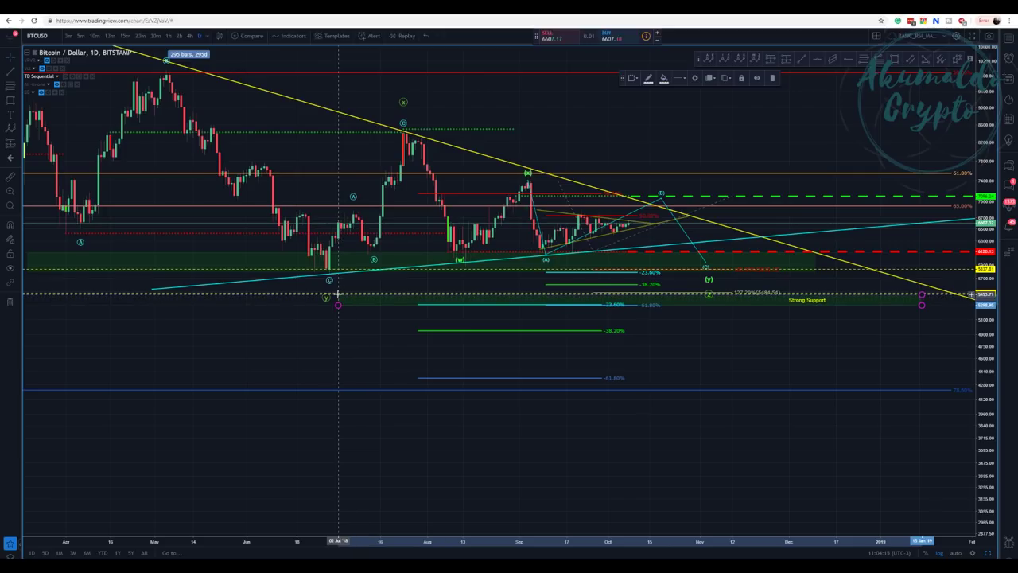
Step: Extend the end of the upper green support zone to mid-January 2019, level with the end of the Strong Support zone
{"action": "left_click", "coordinate": [813, 271]}
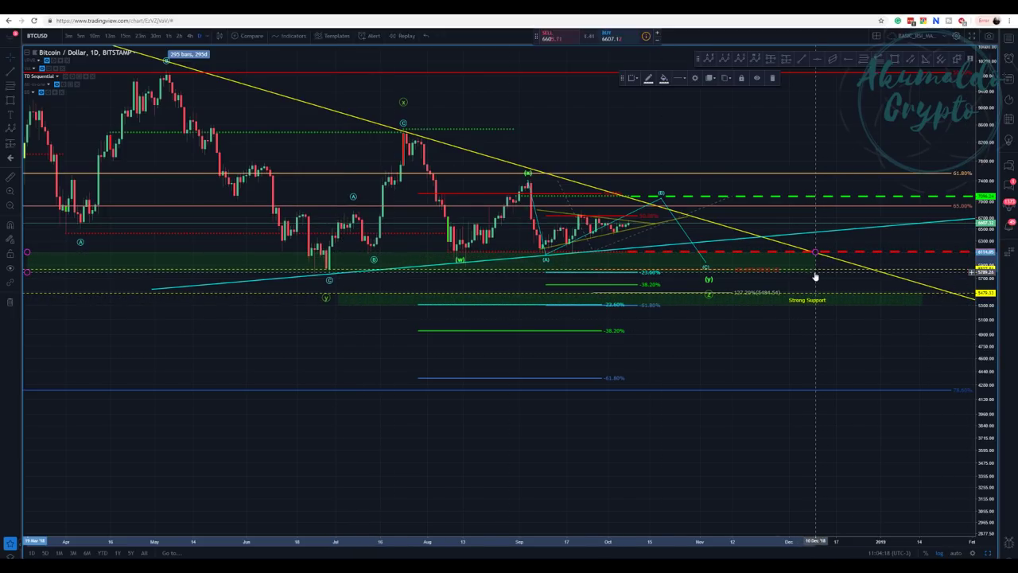
{"action": "left_click_drag", "start_coordinate": [857, 271], "coordinate": [919, 270]}
{"action": "left_click", "coordinate": [896, 358]}
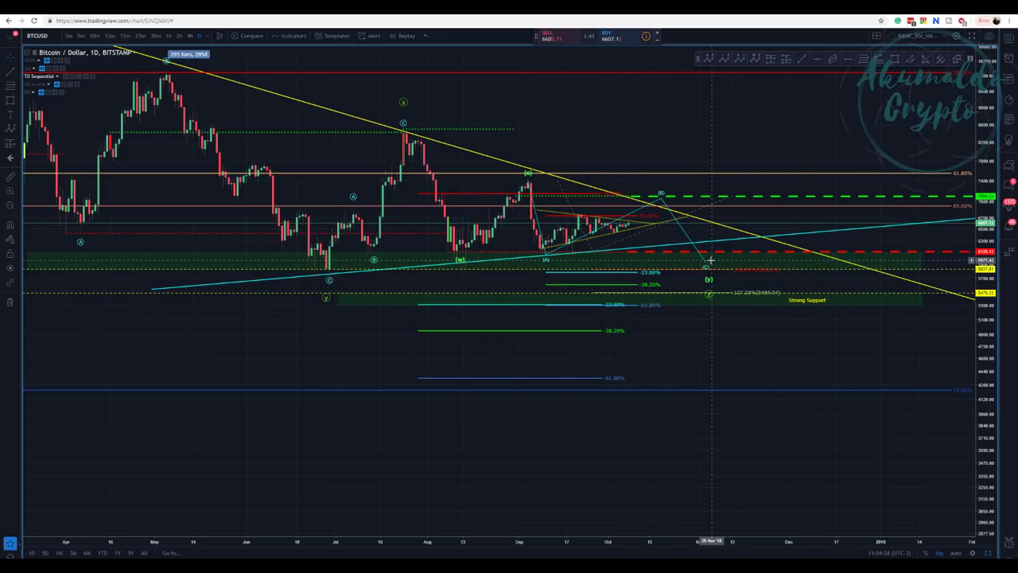
Step: Reposition the projected ends of waves (C), (y) and z close together around 4 November 2018, with (C) at about 5,857
{"action": "left_click_drag", "start_coordinate": [705, 263], "coordinate": [709, 269]}
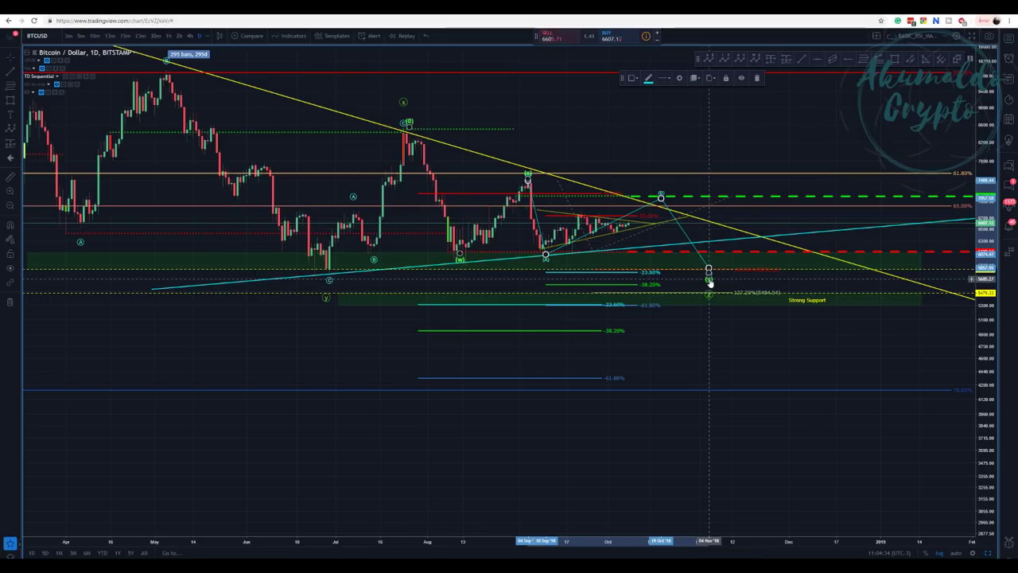
{"action": "left_click", "coordinate": [711, 280]}
{"action": "left_click_drag", "start_coordinate": [711, 279], "coordinate": [709, 298]}
{"action": "left_click", "coordinate": [710, 285]}
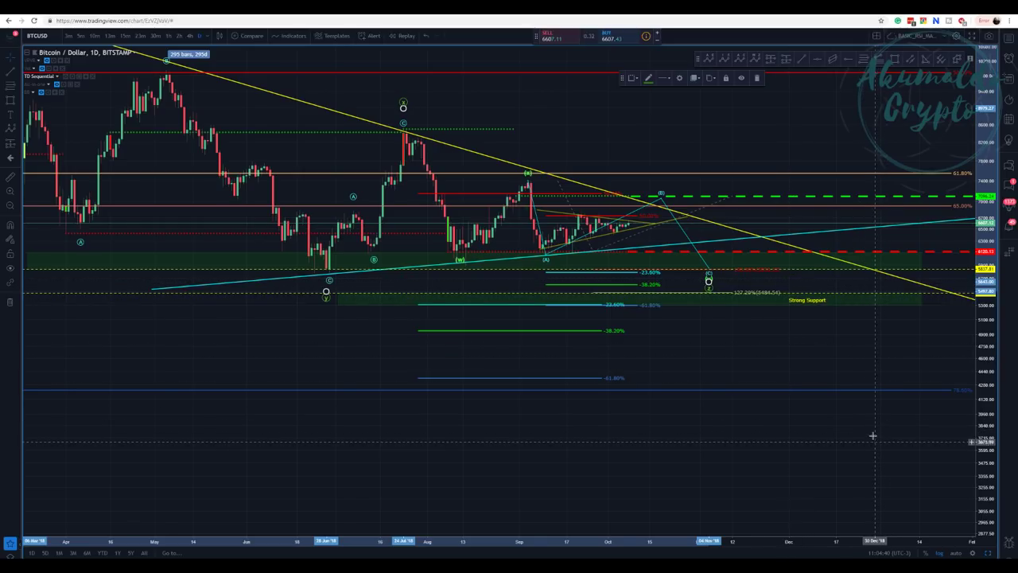
Step: Show the All-in-one indicator, examine the daily price against its bands and moving averages, and hide it again
{"action": "scroll", "coordinate": [875, 434], "scroll_direction": "down", "scroll_amount": 2}
{"action": "left_click_drag", "start_coordinate": [883, 438], "coordinate": [813, 425]}
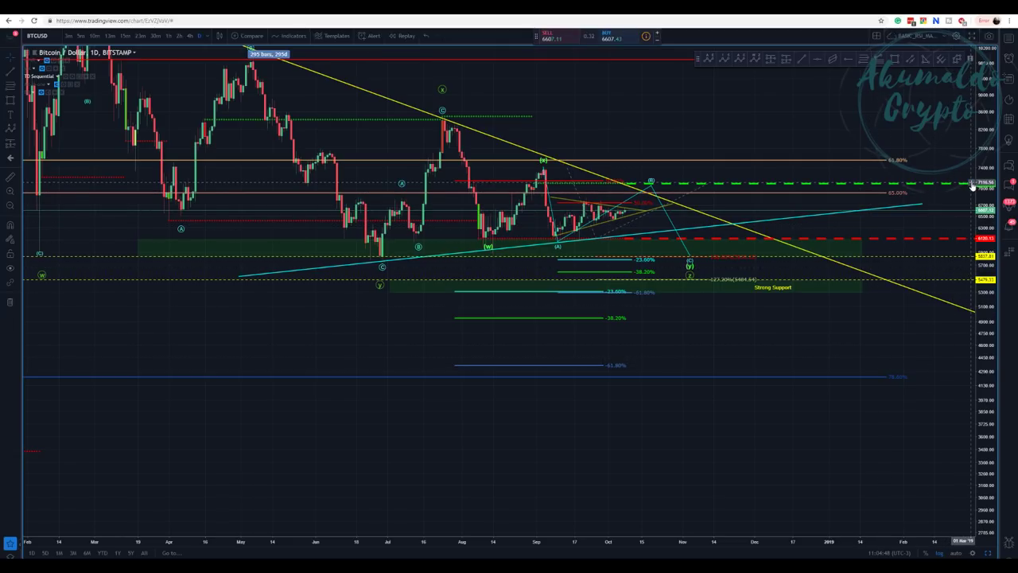
{"action": "mouse_move", "coordinate": [60, 87]}
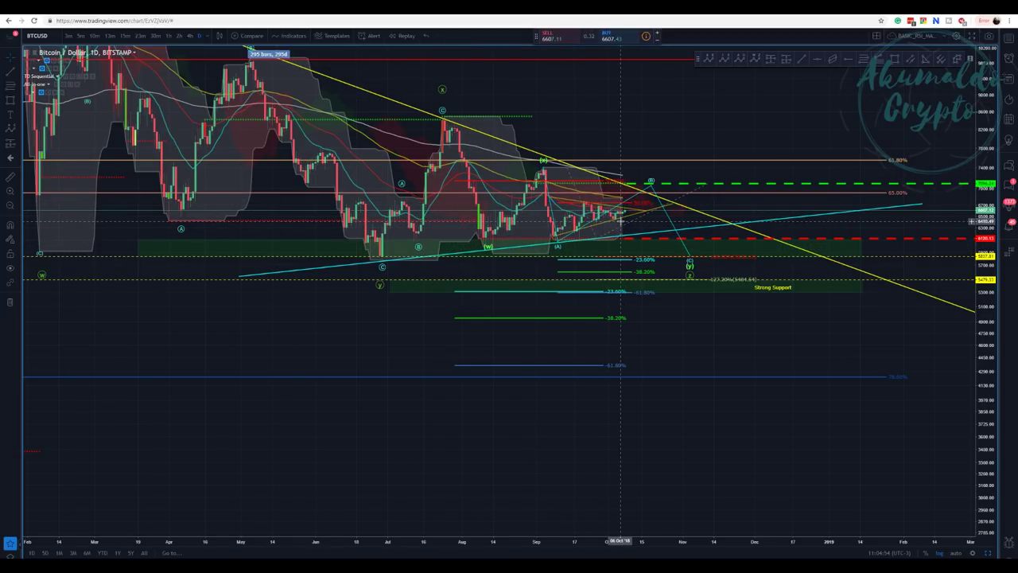
{"action": "scroll", "coordinate": [621, 217], "scroll_direction": "up", "scroll_amount": 2}
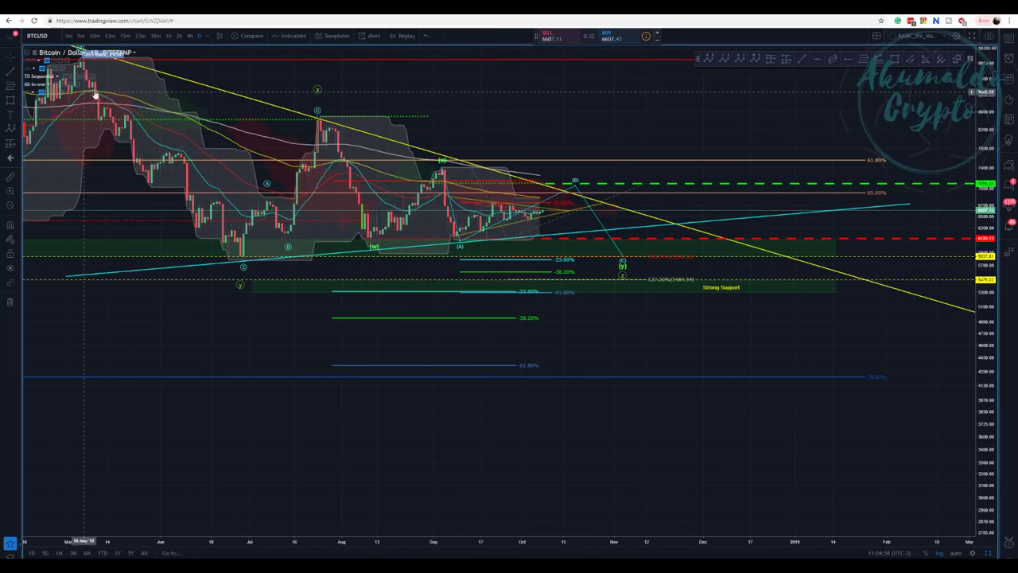
{"action": "scroll", "coordinate": [538, 175], "scroll_direction": "up", "scroll_amount": 2}
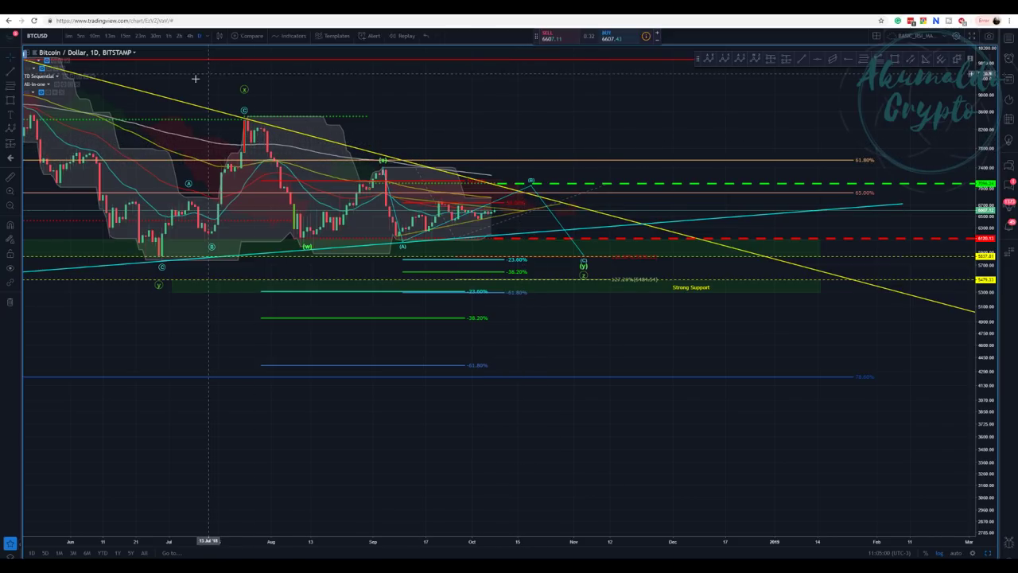
{"action": "scroll", "coordinate": [489, 159], "scroll_direction": "up", "scroll_amount": 2}
{"action": "scroll", "coordinate": [753, 295], "scroll_direction": "down", "scroll_amount": 3}
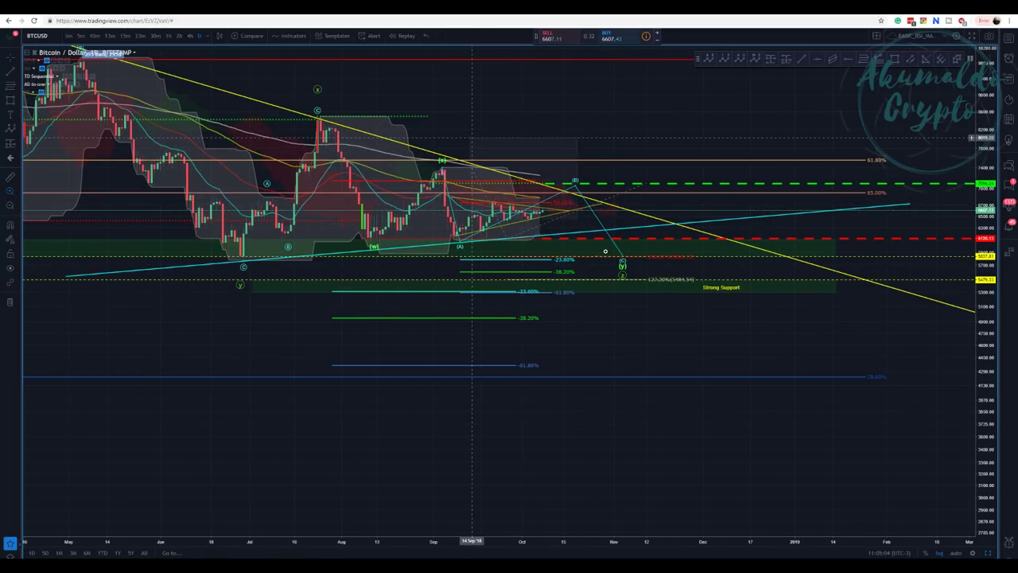
{"action": "scroll", "coordinate": [471, 138], "scroll_direction": "up", "scroll_amount": 5}
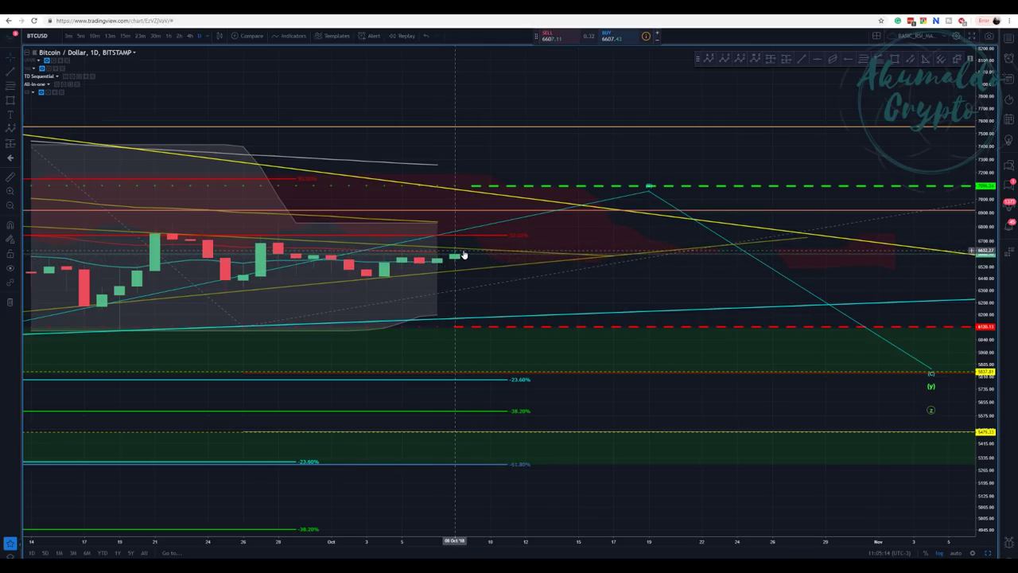
{"action": "scroll", "coordinate": [464, 255], "scroll_direction": "down", "scroll_amount": 6}
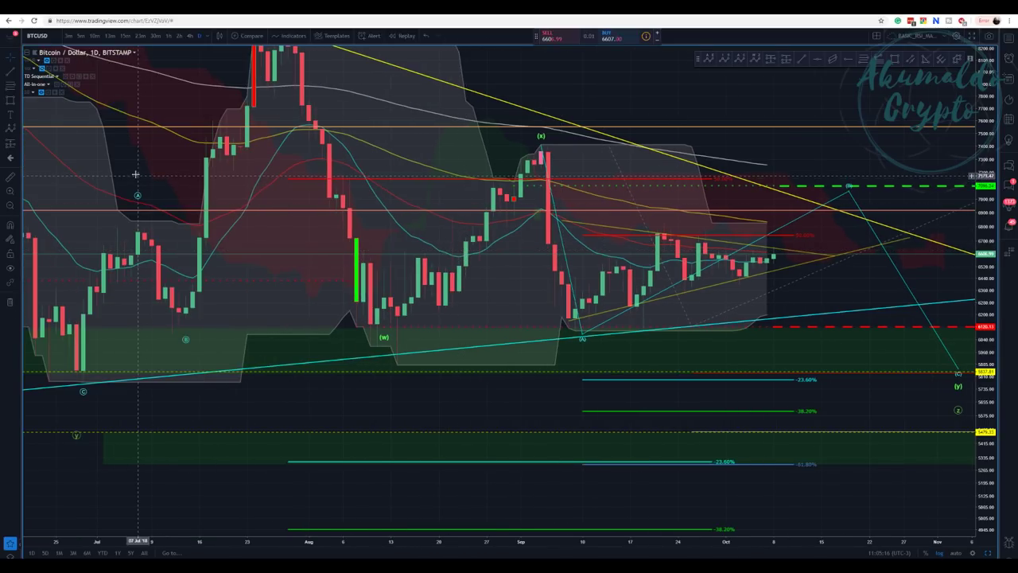
{"action": "left_click", "coordinate": [58, 85]}
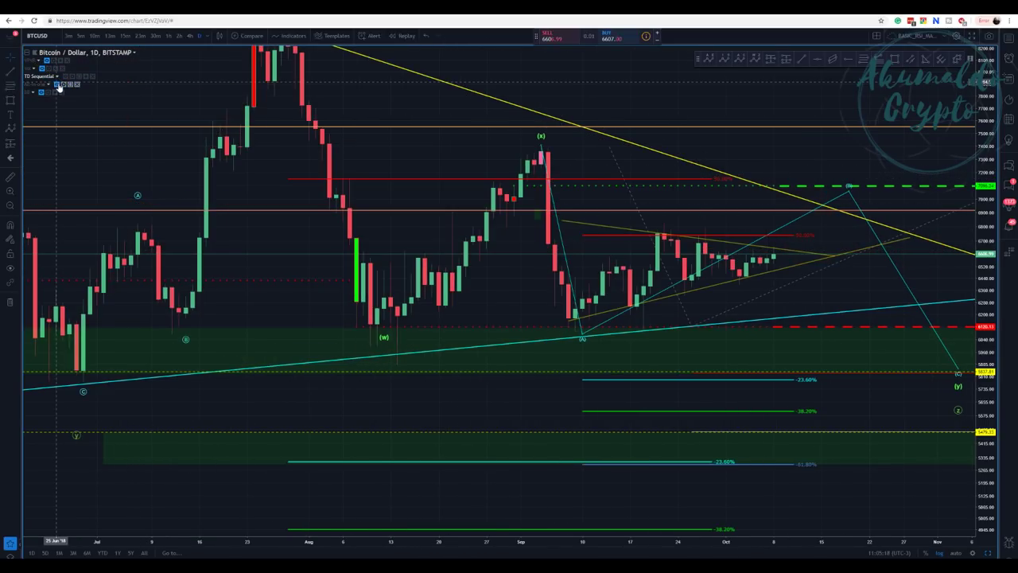
Step: Lower the end of the small triangle's bottom trend line to about 6,647 on 29 October 2018
{"action": "scroll", "coordinate": [857, 118], "scroll_direction": "down", "scroll_amount": 2}
{"action": "left_click_drag", "start_coordinate": [857, 118], "coordinate": [586, 112]}
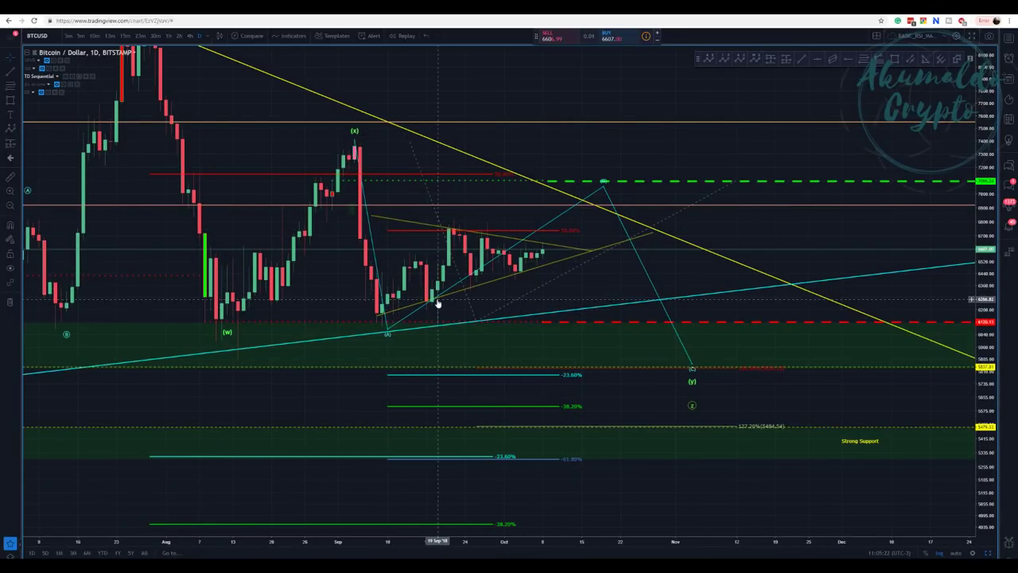
{"action": "left_click", "coordinate": [377, 318]}
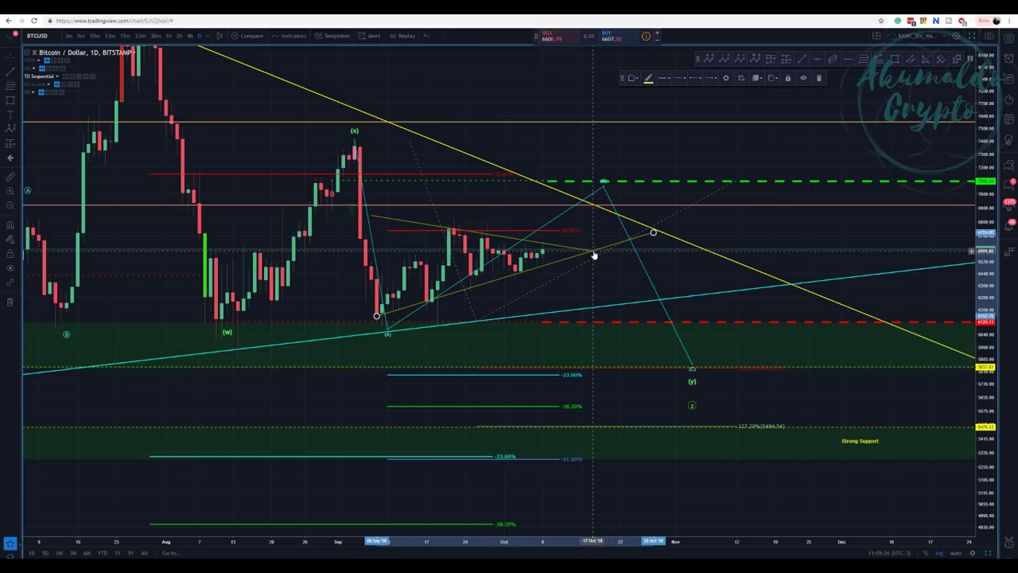
{"action": "left_click_drag", "start_coordinate": [653, 233], "coordinate": [659, 243]}
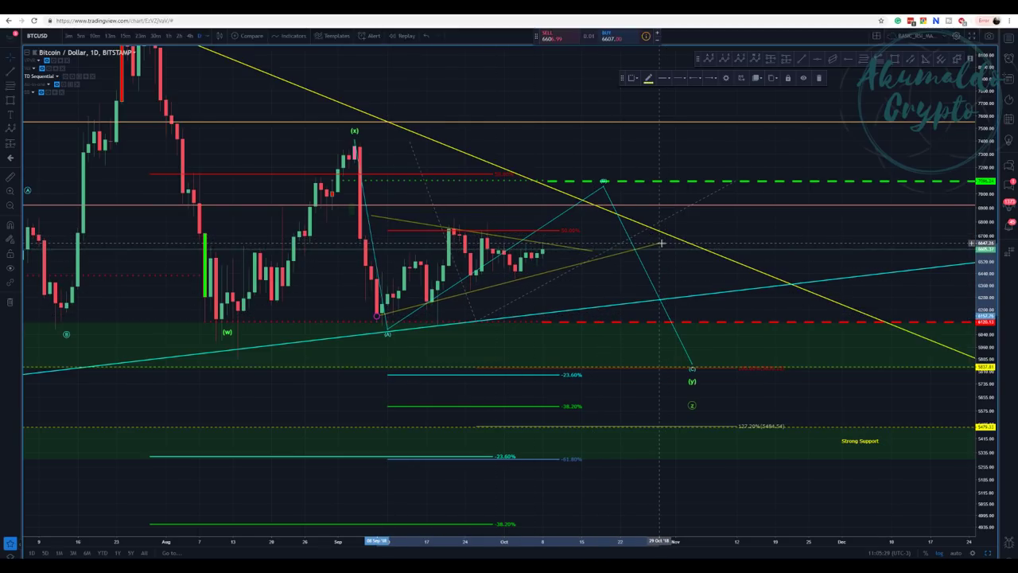
Step: Steepen the triangle's upper trend line, from about 6,879 on 7 September to about 6,542 on 16 October 2018
{"action": "left_click_drag", "start_coordinate": [593, 252], "coordinate": [593, 256]}
{"action": "left_click", "coordinate": [588, 256]}
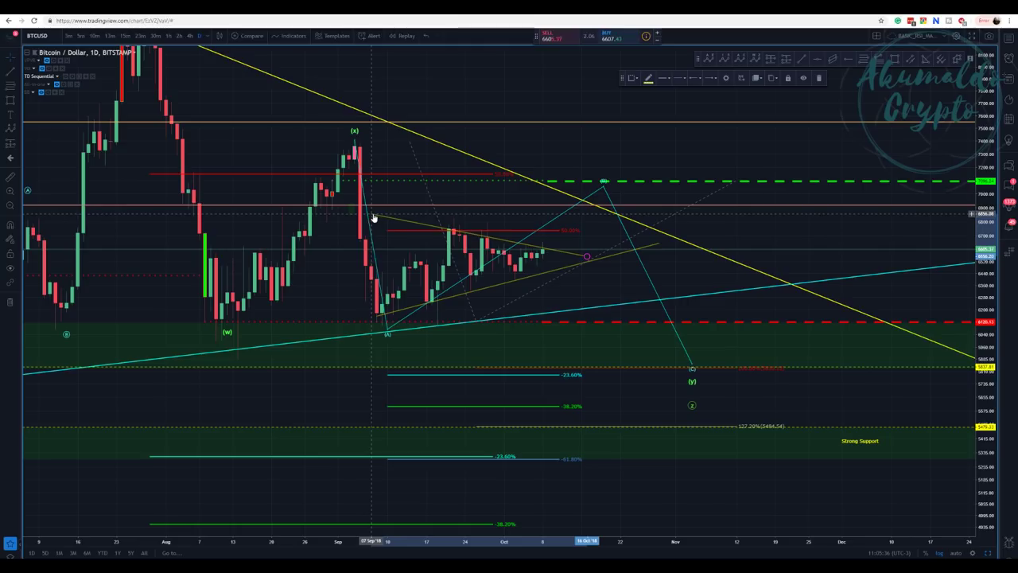
{"action": "left_click_drag", "start_coordinate": [373, 217], "coordinate": [373, 210]}
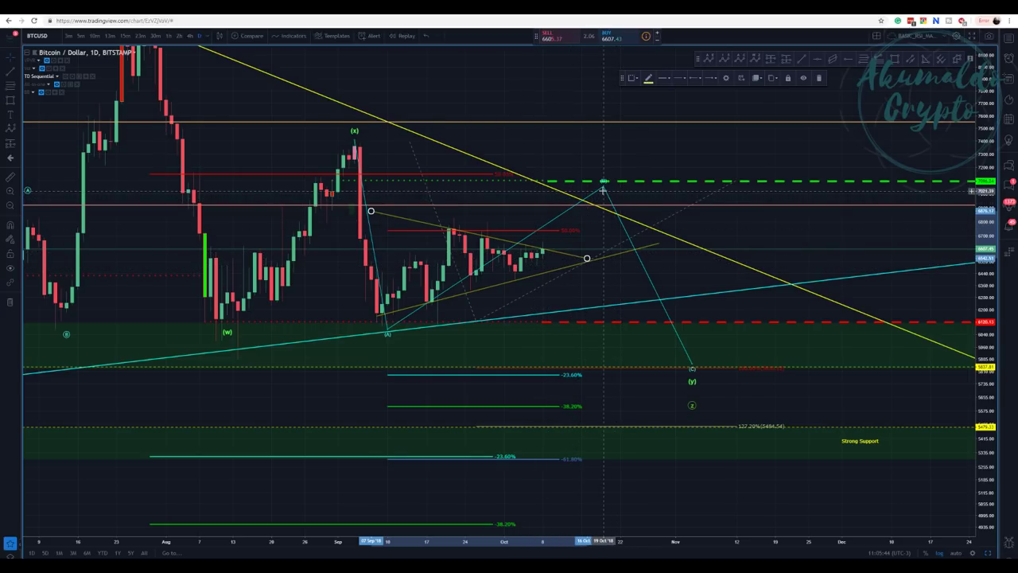
Step: Switch to the weekly BTCUSD chart and examine the converging triangle with its projected price swings
{"action": "left_click", "coordinate": [603, 183]}
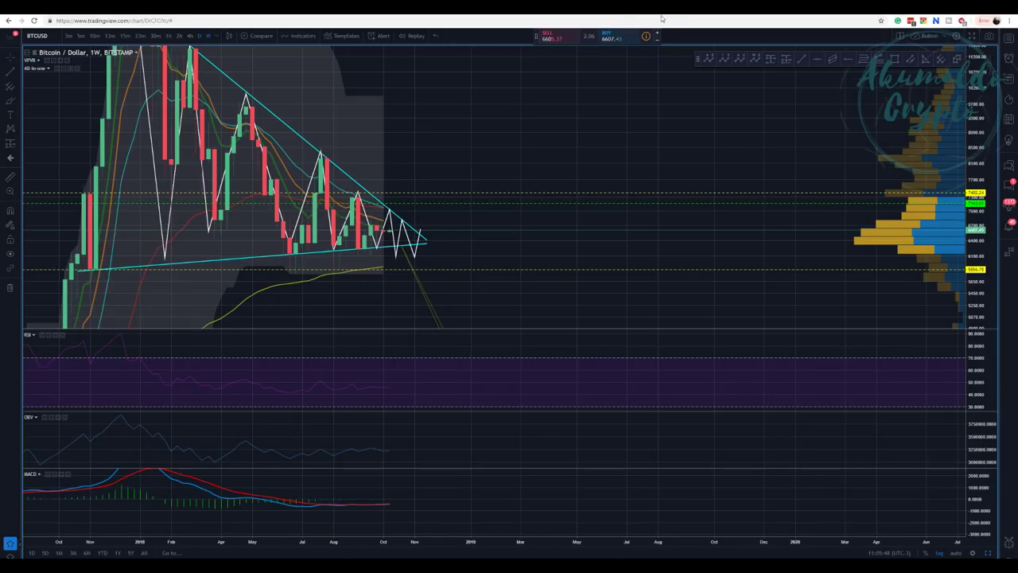
{"action": "scroll", "coordinate": [484, 190], "scroll_direction": "down", "scroll_amount": 2}
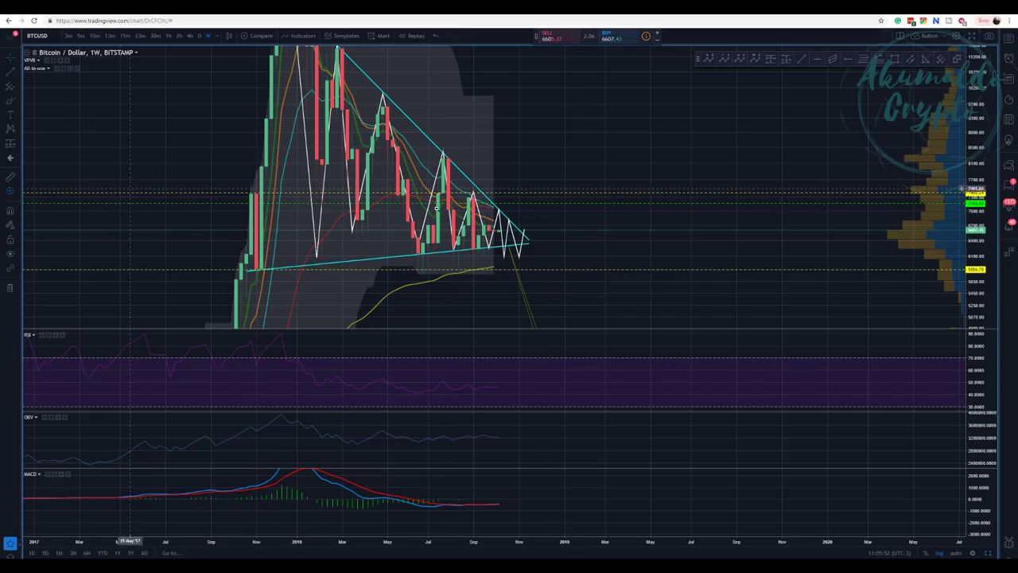
{"action": "scroll", "coordinate": [613, 291], "scroll_direction": "up", "scroll_amount": 3}
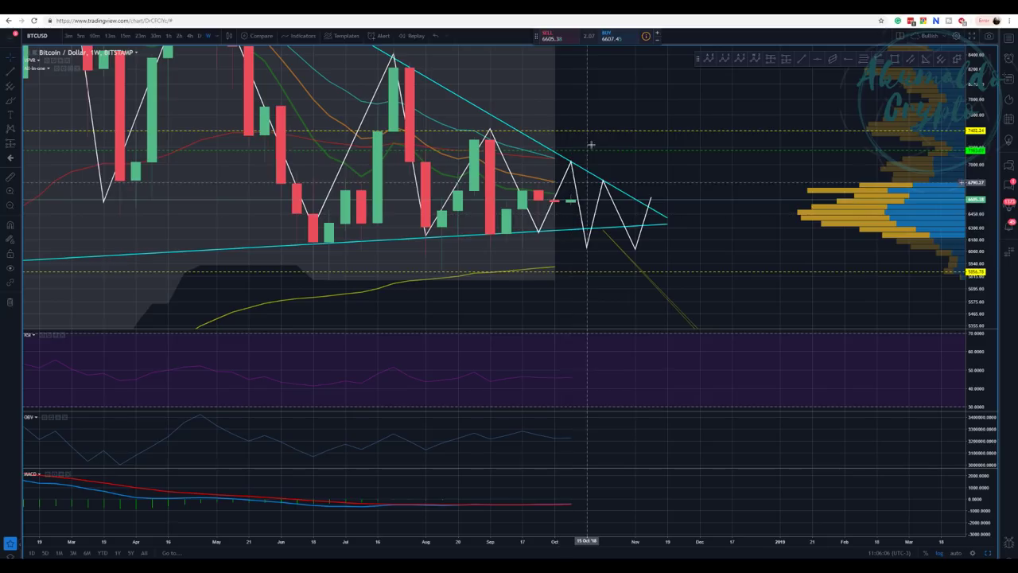
Step: Switch to the six-hour Bitfinex chart and review the projected a-b-c wave and the Fibonacci target boxes below it
{"action": "left_click", "coordinate": [578, 7]}
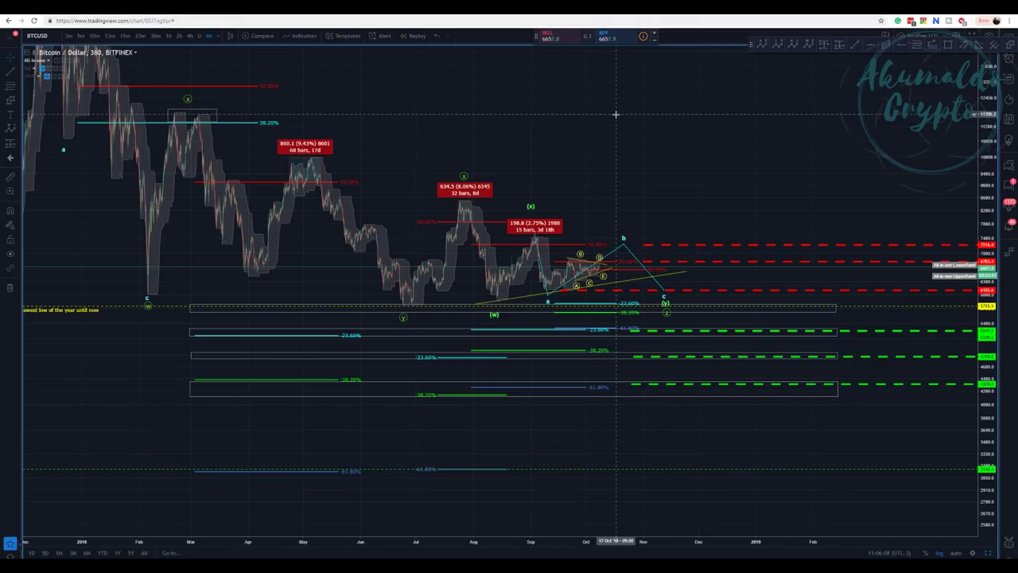
{"action": "scroll", "coordinate": [644, 175], "scroll_direction": "down", "scroll_amount": 1}
{"action": "scroll", "coordinate": [643, 175], "scroll_direction": "up", "scroll_amount": 2}
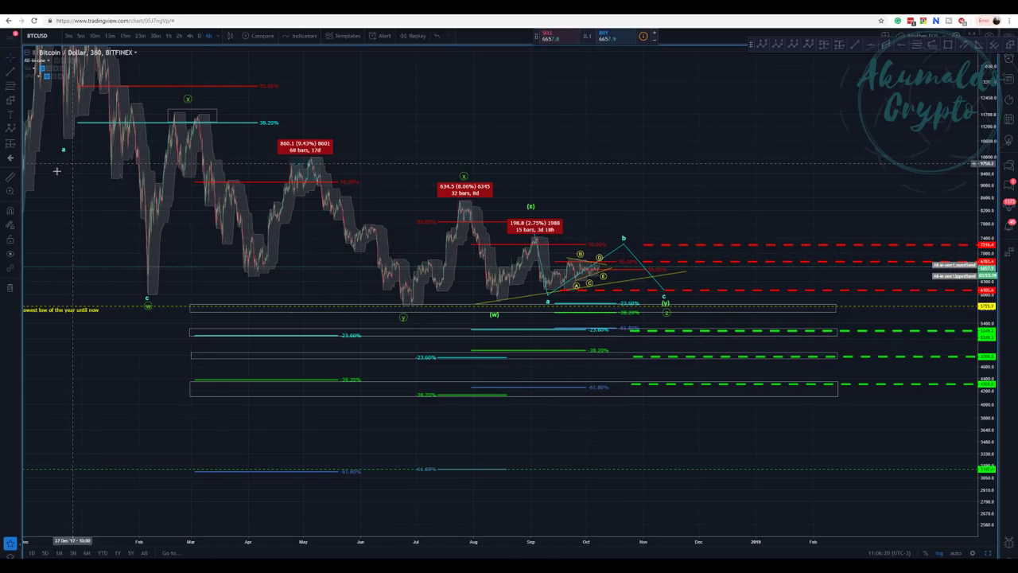
Step: Lower the projected end of wave (y) so it sits just above the z label, near 13 November 2018
{"action": "left_click", "coordinate": [11, 191]}
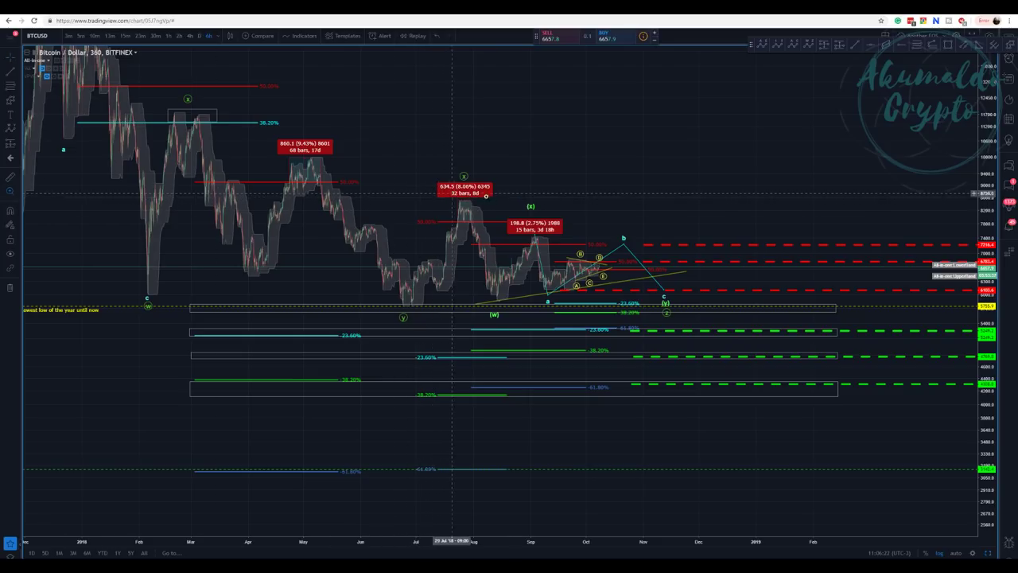
{"action": "left_click_drag", "start_coordinate": [526, 195], "coordinate": [669, 274]}
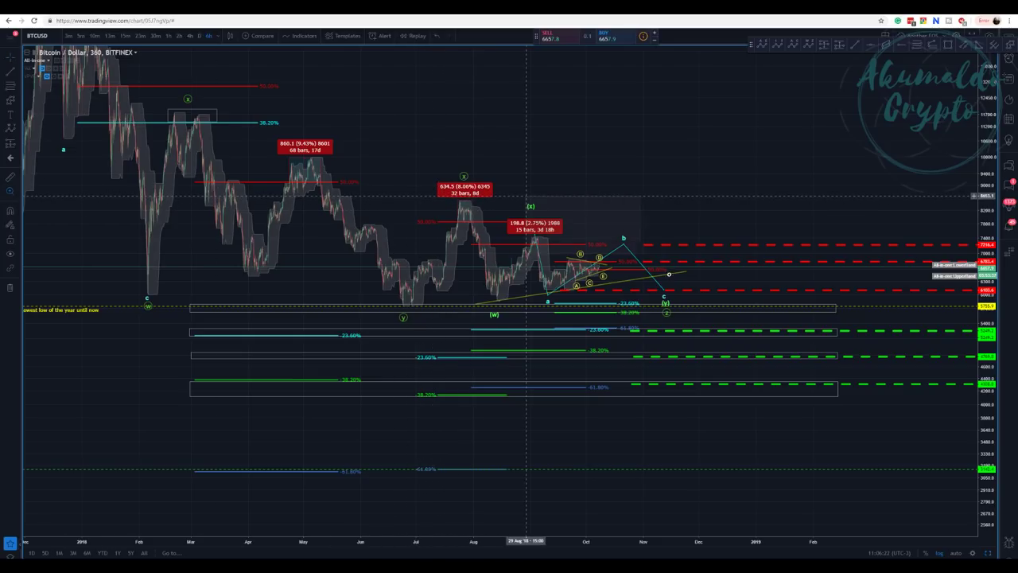
{"action": "left_click", "coordinate": [697, 328]}
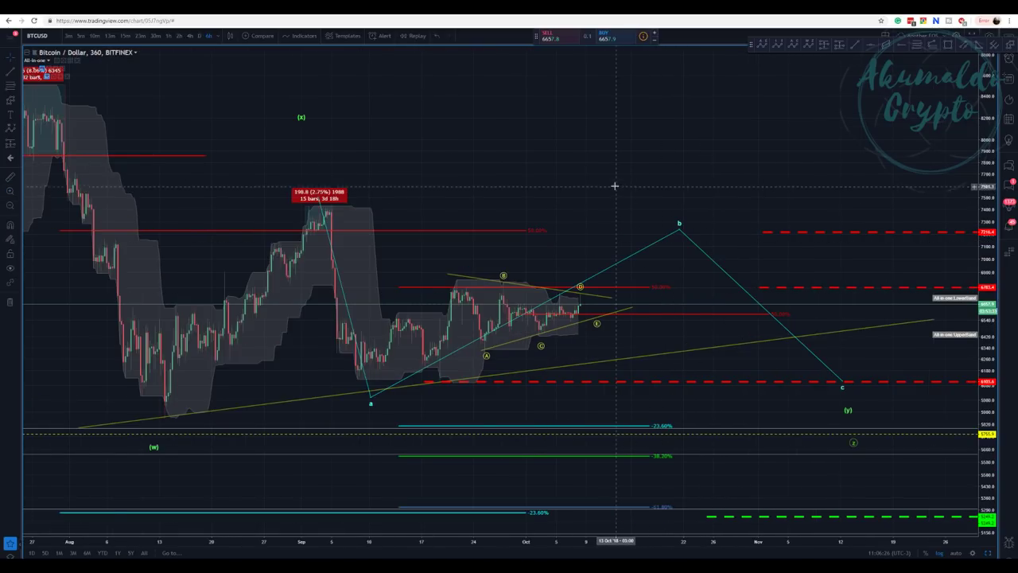
{"action": "scroll", "coordinate": [614, 182], "scroll_direction": "down", "scroll_amount": 2}
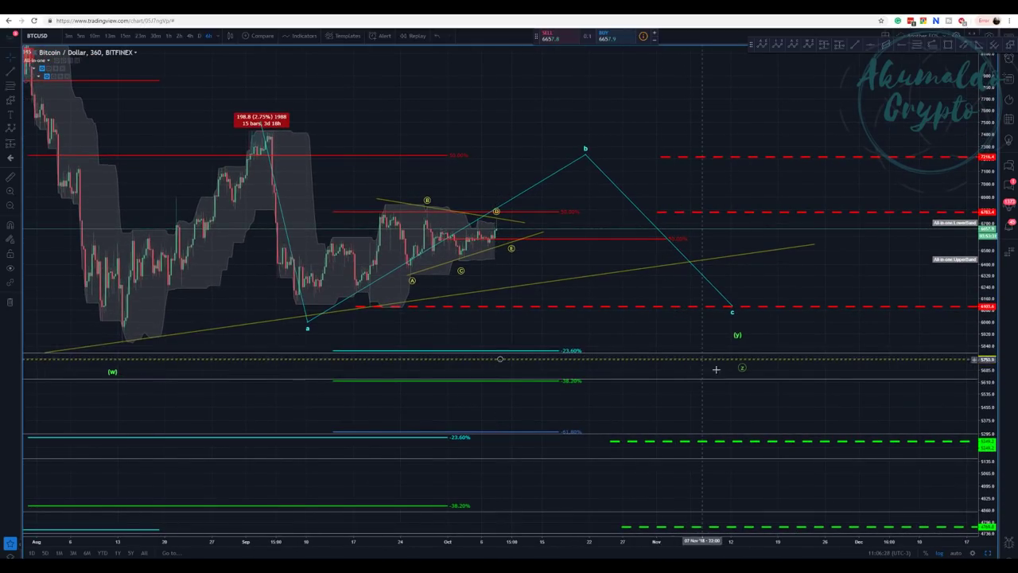
{"action": "left_click_drag", "start_coordinate": [741, 340], "coordinate": [740, 352]}
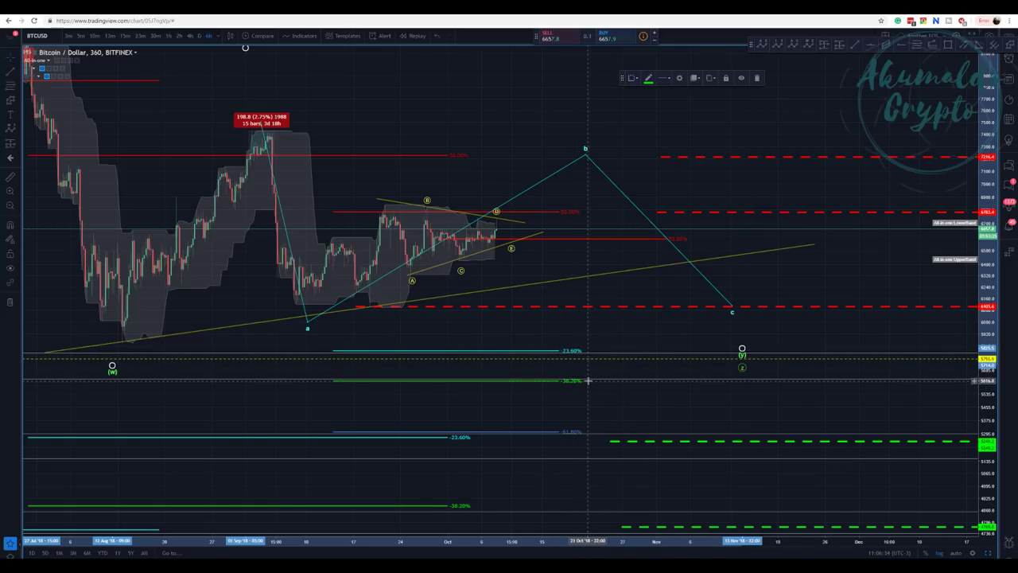
Step: Raise one of the overlapping green dashed rays to the box's upper edge near 5,284, and delete the duplicate ray beneath it
{"action": "scroll", "coordinate": [588, 381], "scroll_direction": "down", "scroll_amount": 1}
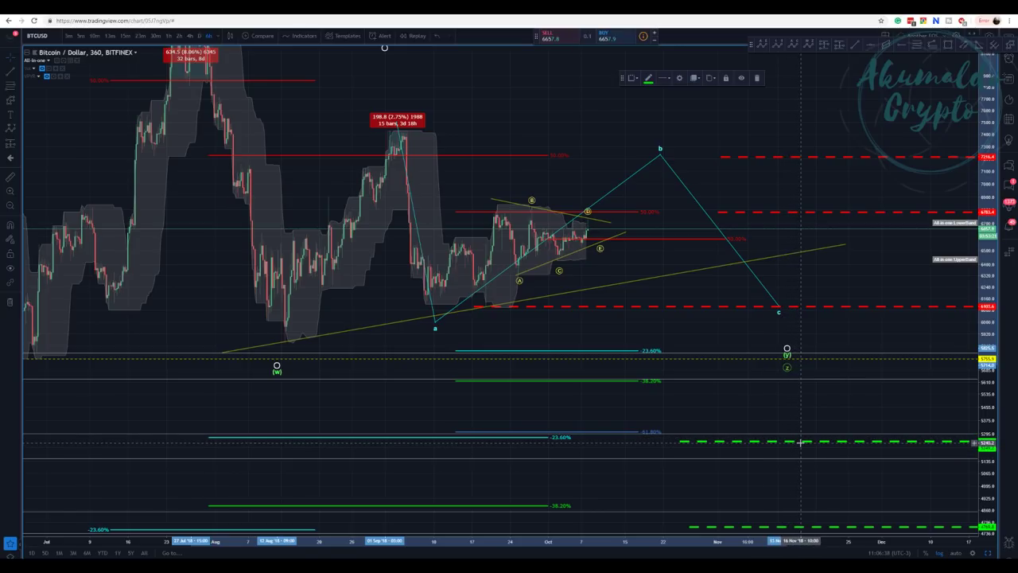
{"action": "left_click_drag", "start_coordinate": [688, 441], "coordinate": [685, 435]}
{"action": "left_click", "coordinate": [689, 444]}
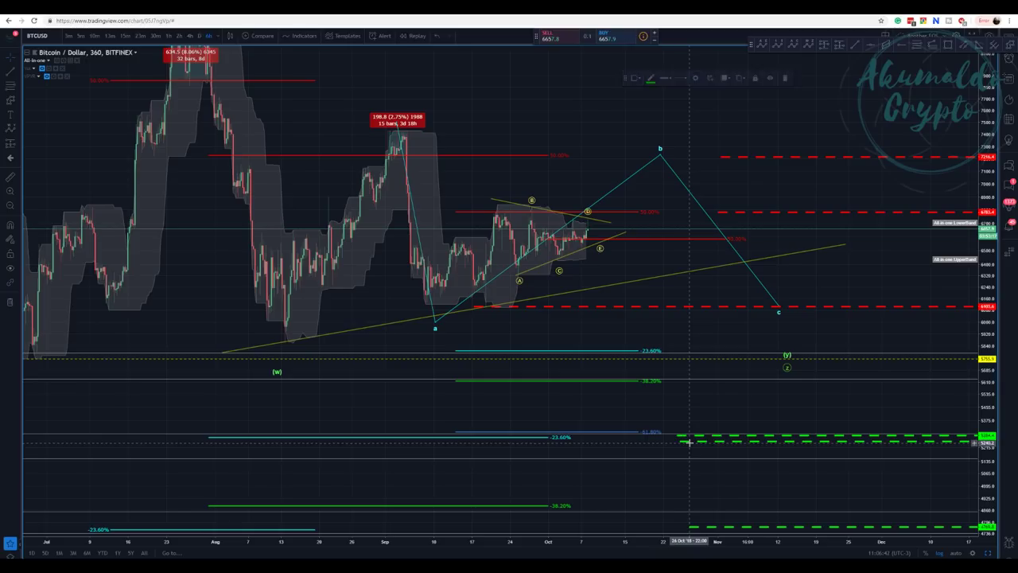
{"action": "left_click", "coordinate": [690, 442]}
{"action": "key", "text": "Delete"}
{"action": "left_click", "coordinate": [690, 446]}
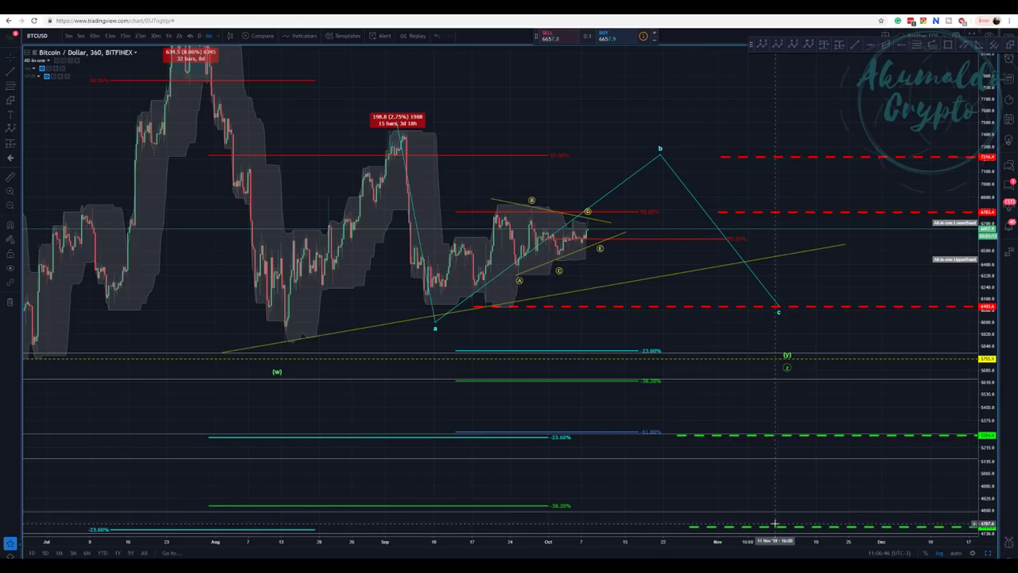
Step: Place the lower green dashed rays at the -38.20% level near 4,887 and at the box's lower edge near 4,735
{"action": "left_click_drag", "start_coordinate": [773, 472], "coordinate": [759, 416]}
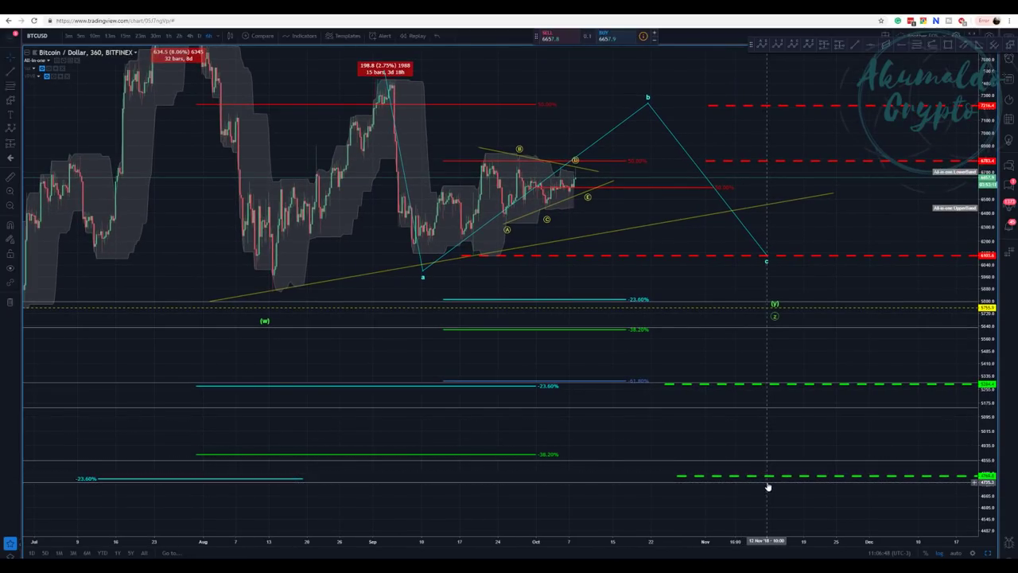
{"action": "mouse_move", "coordinate": [766, 477]}
{"action": "left_mouse_down"}
{"action": "mouse_move", "coordinate": [764, 454]}
{"action": "mouse_move", "coordinate": [768, 481]}
{"action": "left_mouse_up"}
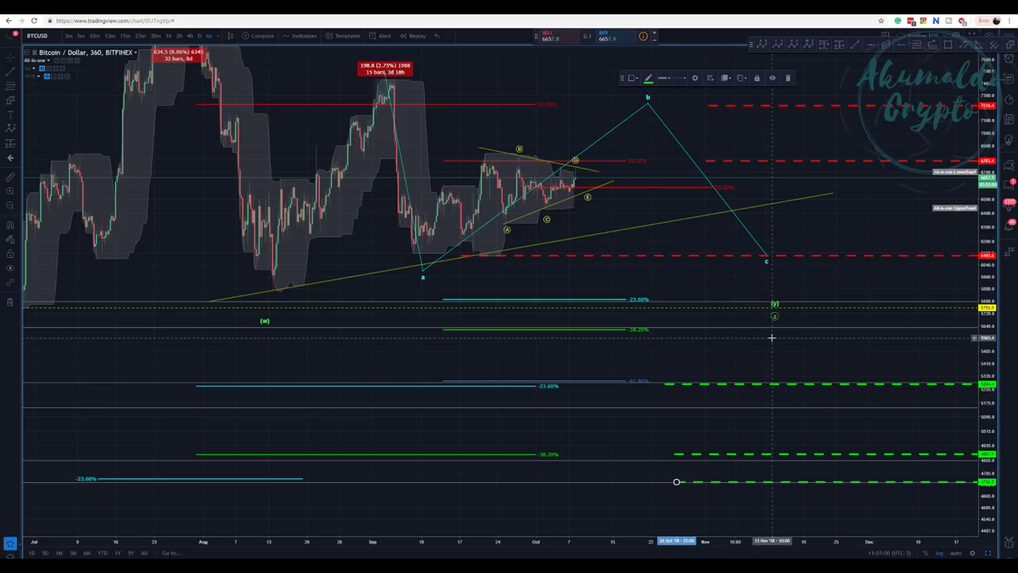
{"action": "left_click_drag", "start_coordinate": [752, 127], "coordinate": [768, 152]}
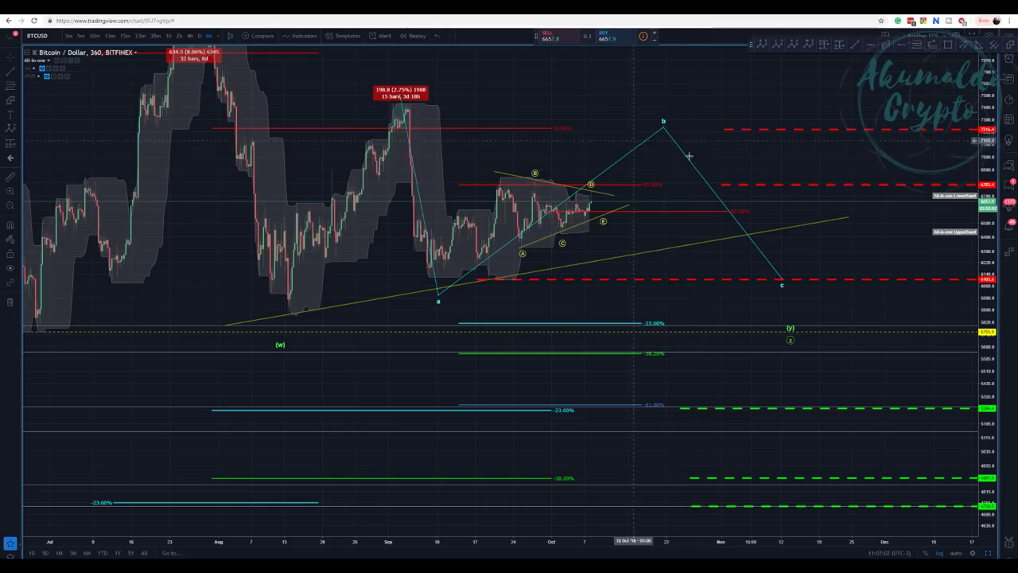
{"action": "left_click_drag", "start_coordinate": [707, 106], "coordinate": [697, 153]}
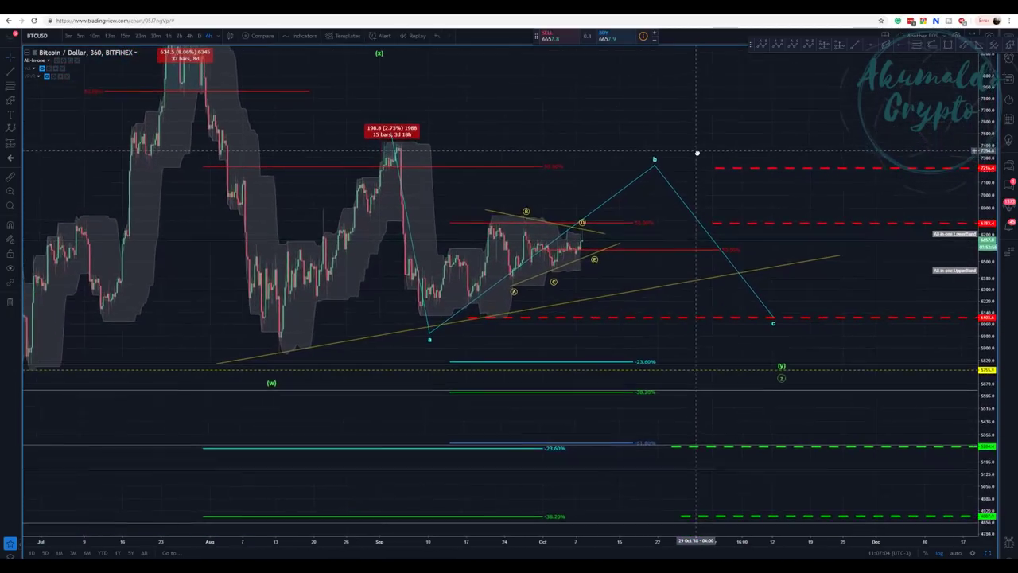
{"action": "scroll", "coordinate": [517, 114], "scroll_direction": "down", "scroll_amount": 2}
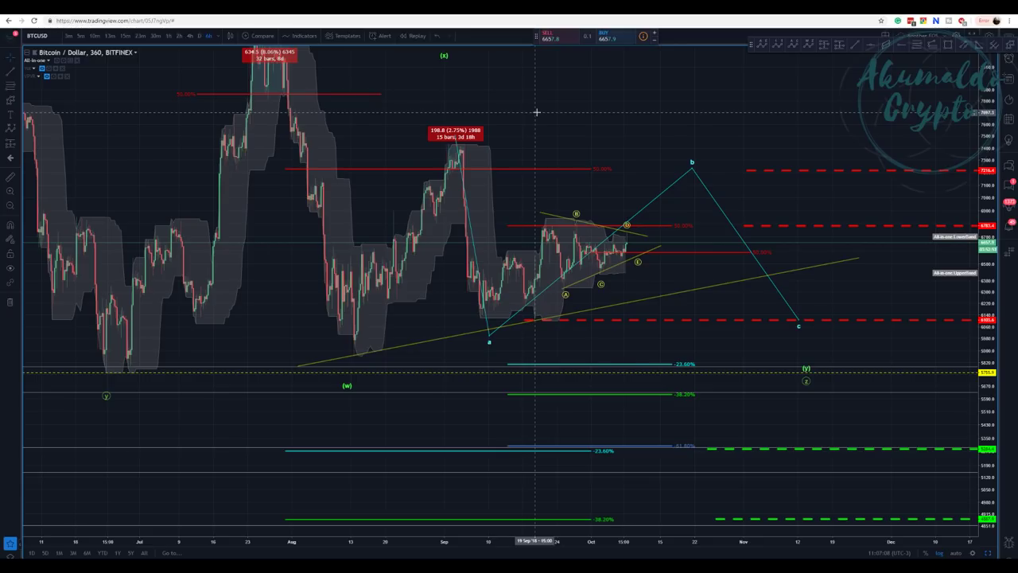
Step: Draw an (A)-(B)-(C) correction wave from point a on 10 September 2018, through 21 September and 12 October, to point b
{"action": "left_click_drag", "start_coordinate": [536, 112], "coordinate": [507, 101]}
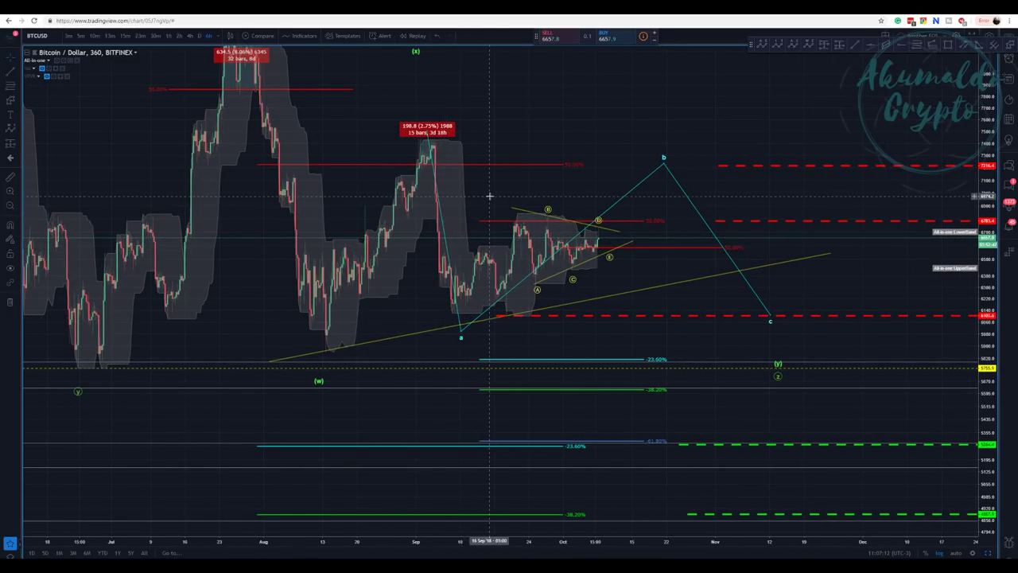
{"action": "left_click", "coordinate": [664, 163]}
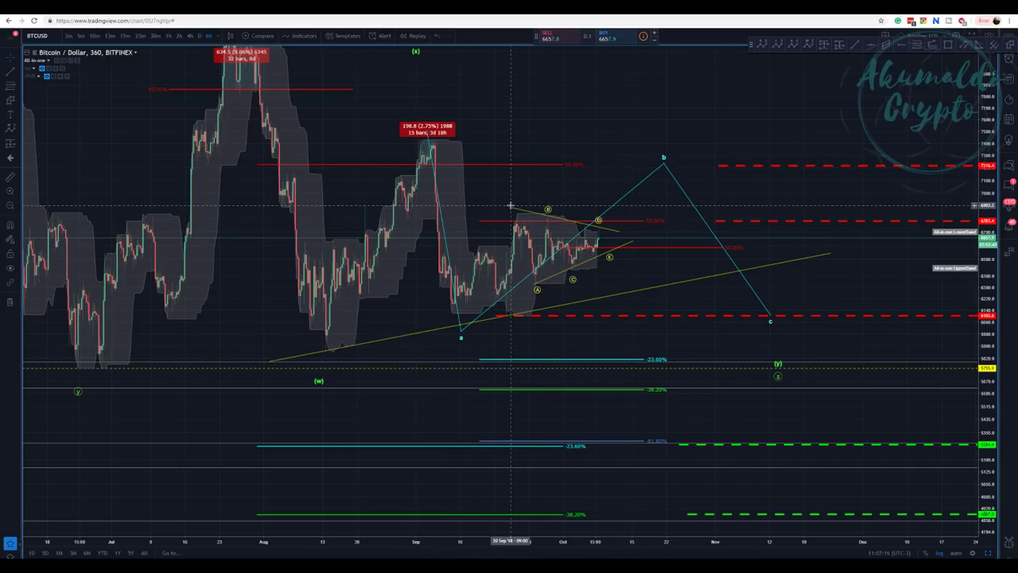
{"action": "left_click", "coordinate": [619, 272]}
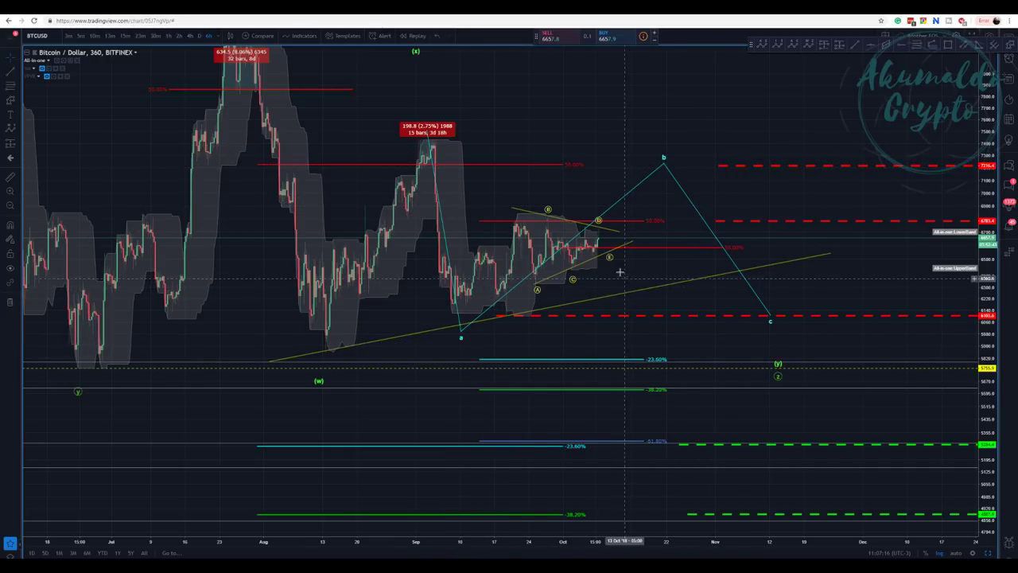
{"action": "left_click", "coordinate": [792, 45]}
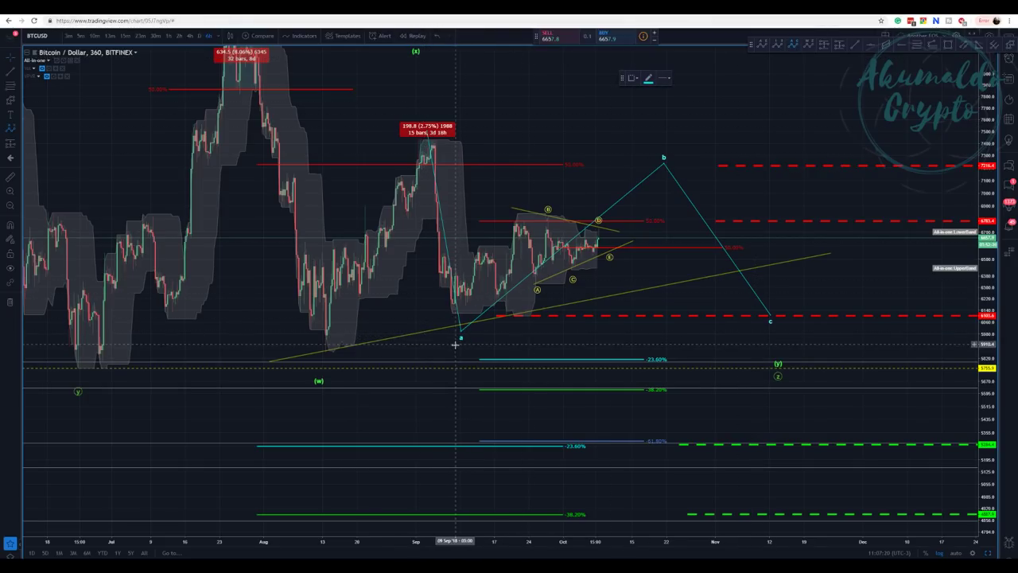
{"action": "left_click", "coordinate": [461, 327]}
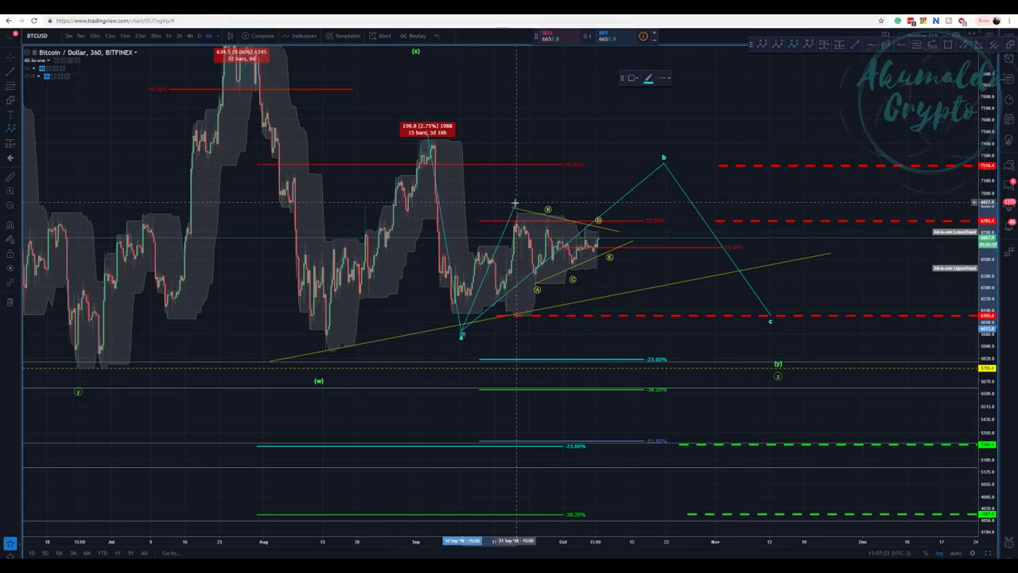
{"action": "left_click", "coordinate": [514, 203]}
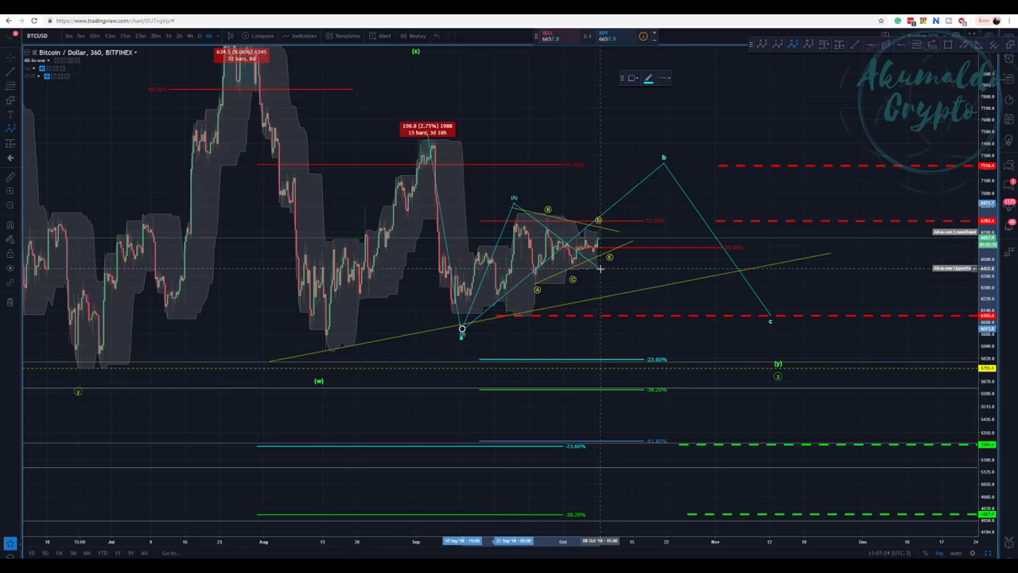
{"action": "left_click", "coordinate": [621, 278]}
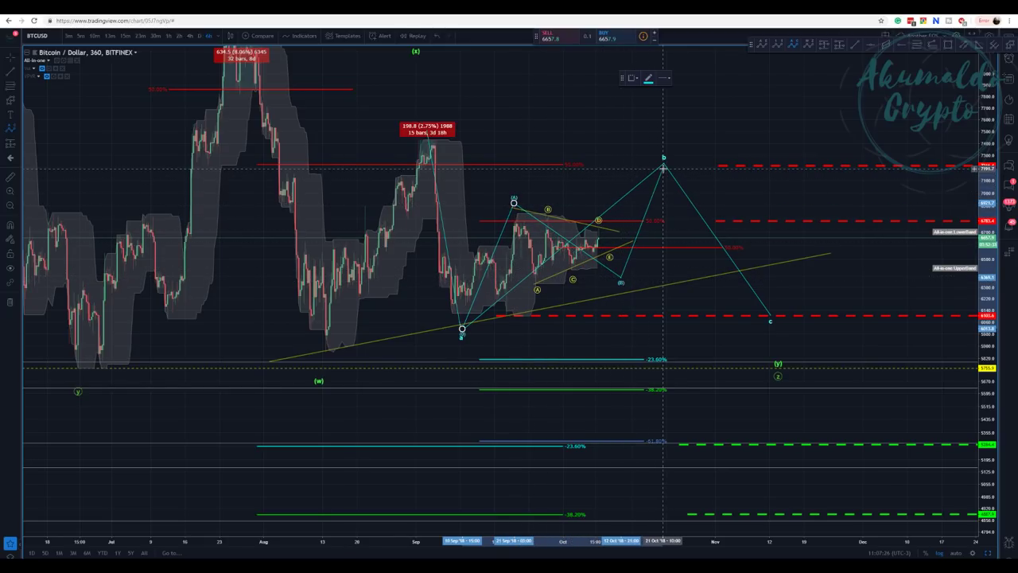
{"action": "left_click", "coordinate": [664, 167]}
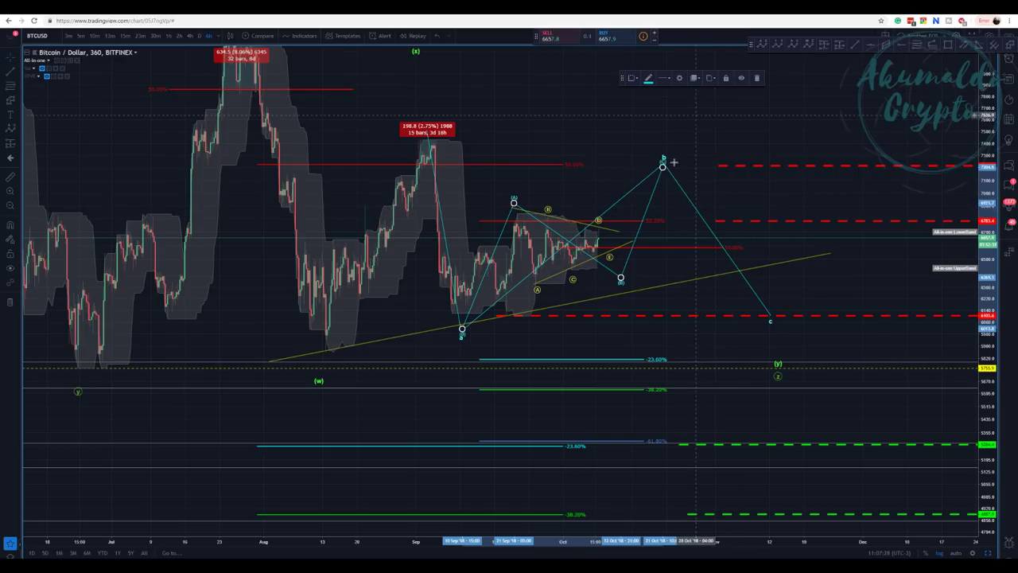
{"action": "left_click", "coordinate": [674, 165]}
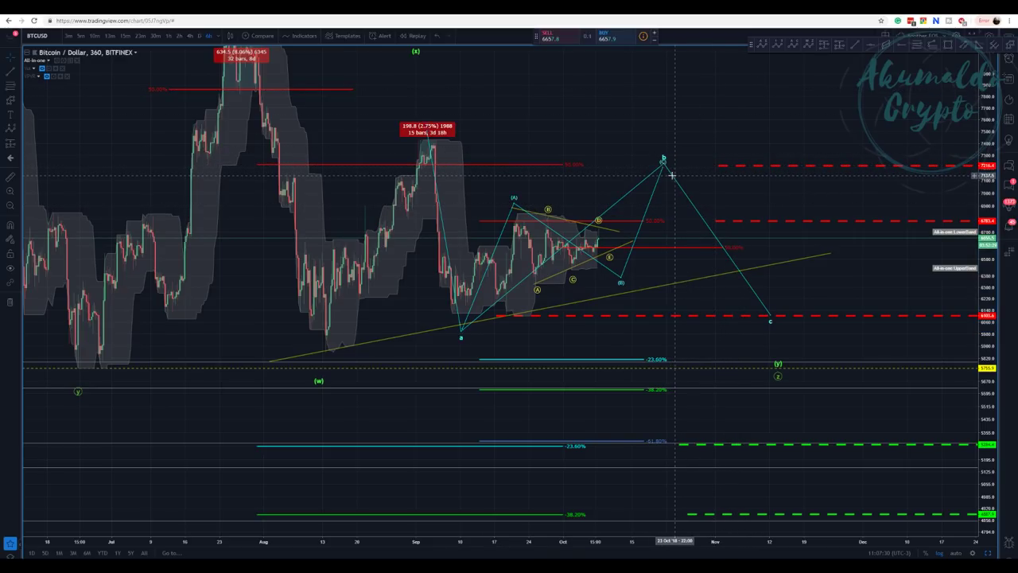
Step: Raise point b of the projected wave to around 22 October 2018 and set point (C) just beneath it
{"action": "left_click", "coordinate": [672, 175]}
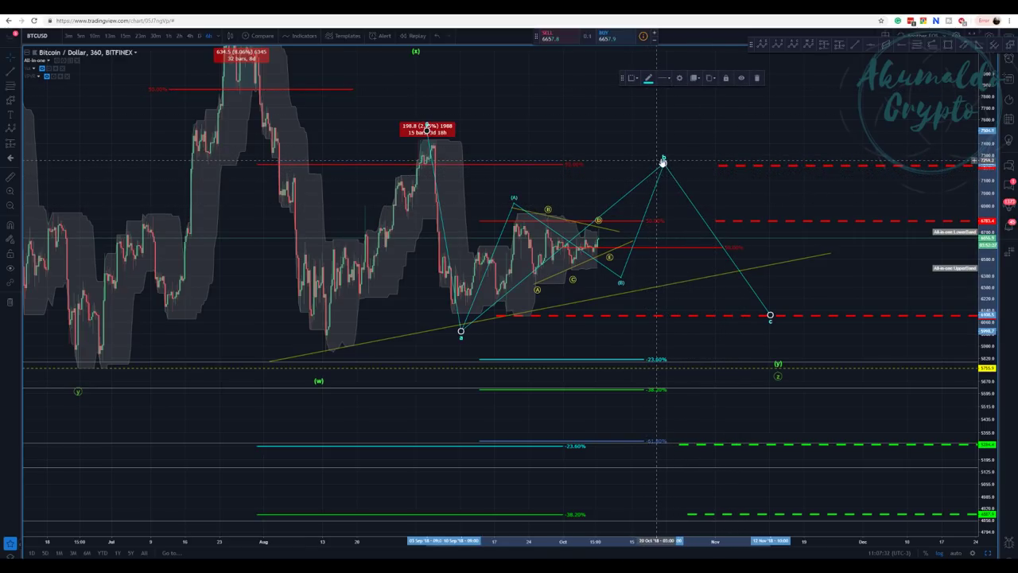
{"action": "left_click_drag", "start_coordinate": [663, 161], "coordinate": [665, 146]}
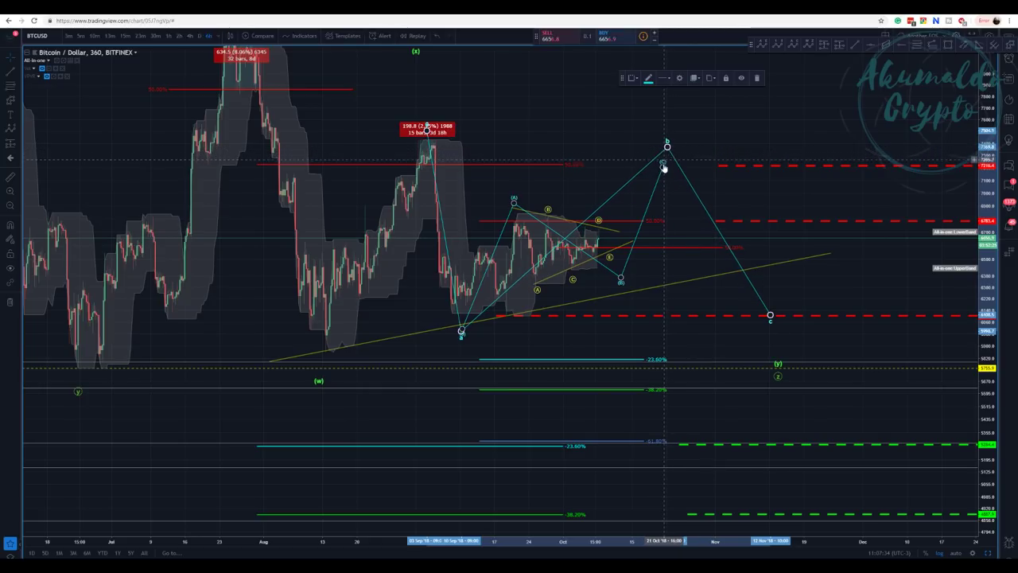
{"action": "left_click", "coordinate": [668, 149]}
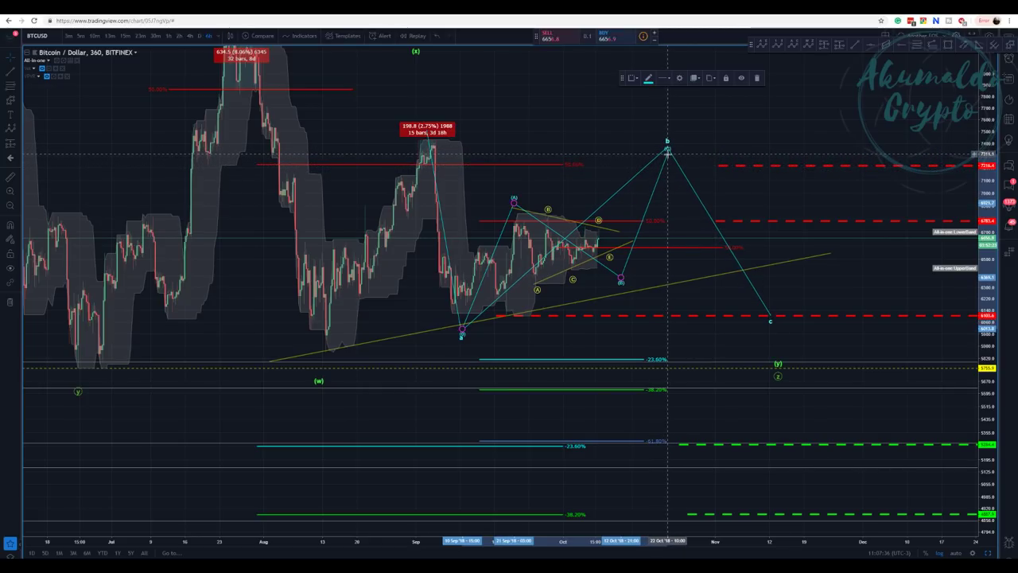
{"action": "left_click", "coordinate": [666, 161]}
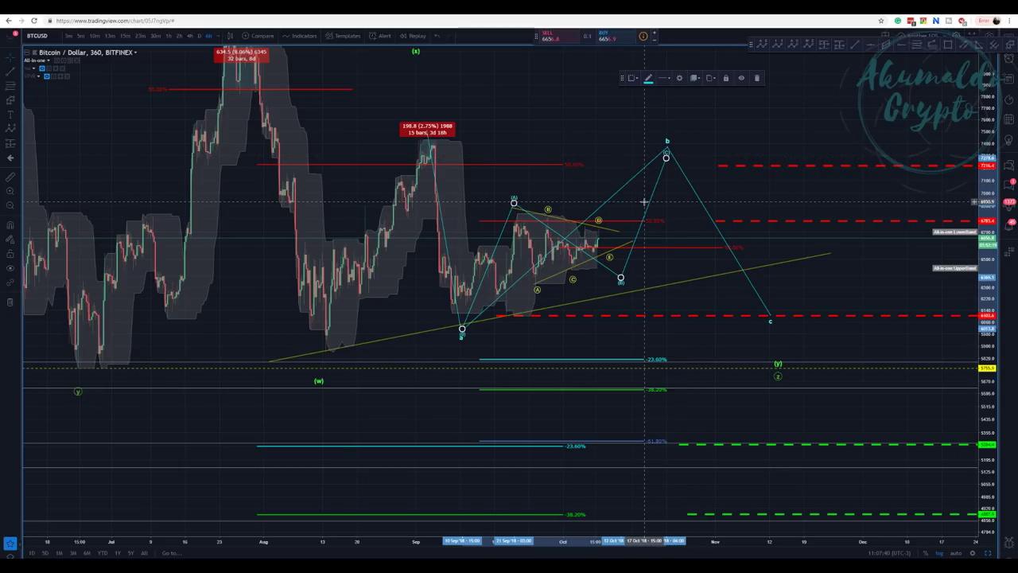
{"action": "left_click", "coordinate": [528, 178]}
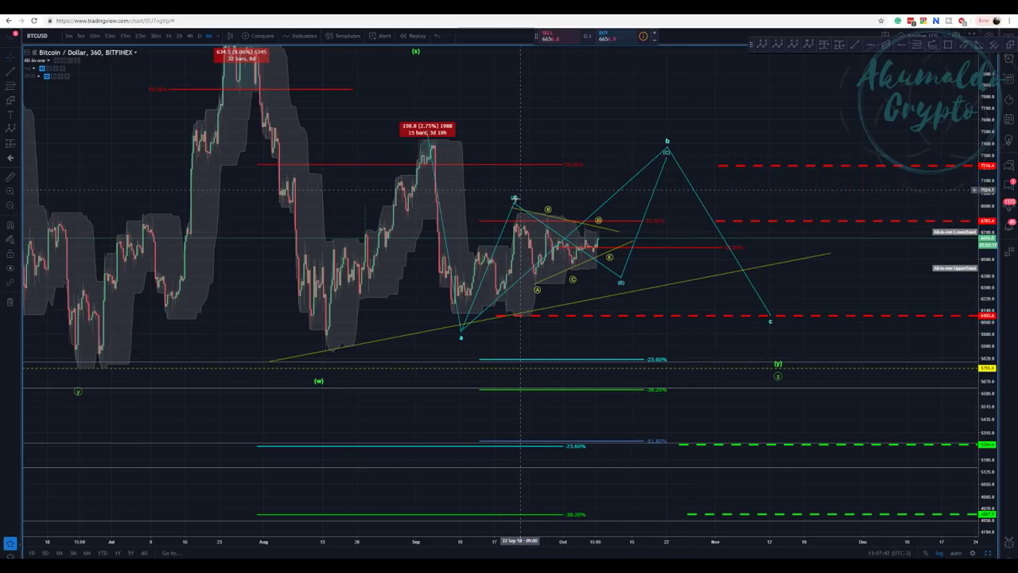
Step: Lower point (A) to the triangle's starting peak on 21 September 2018 and raise point (B) to around 14 October
{"action": "mouse_move", "coordinate": [514, 202]}
{"action": "left_mouse_down"}
{"action": "mouse_move", "coordinate": [516, 218]}
{"action": "mouse_move", "coordinate": [517, 210]}
{"action": "left_mouse_up"}
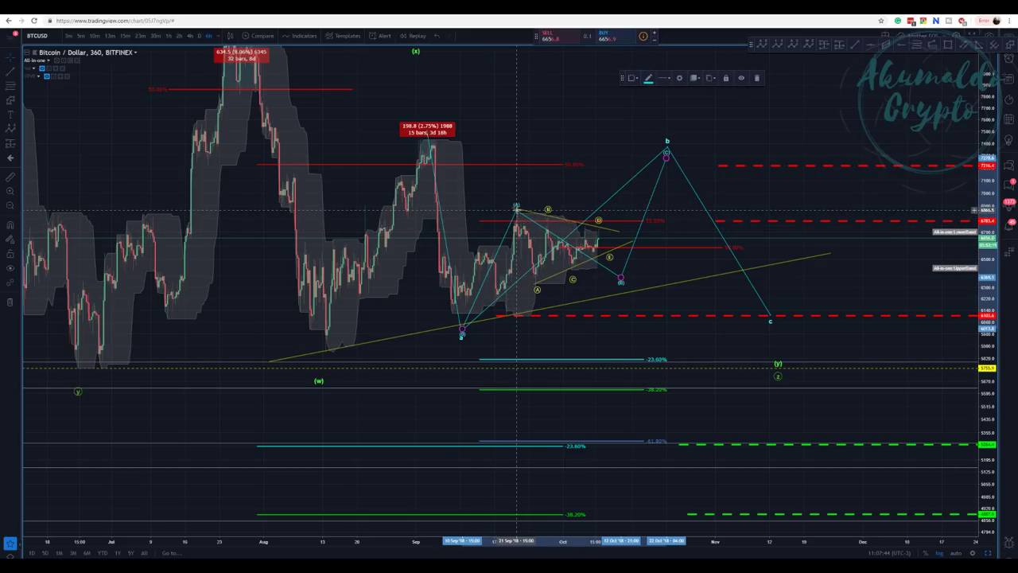
{"action": "left_click", "coordinate": [463, 331]}
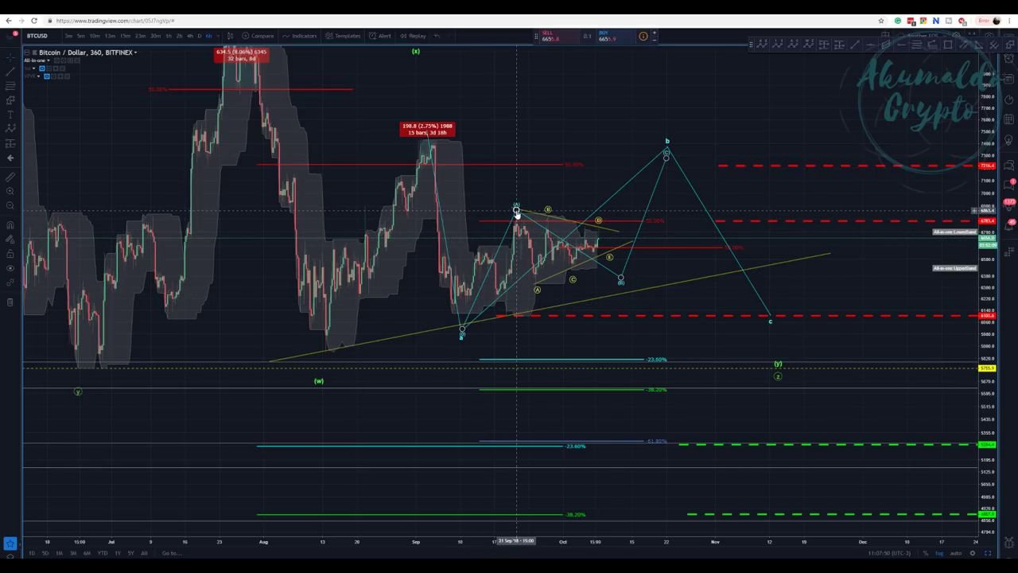
{"action": "left_click_drag", "start_coordinate": [620, 277], "coordinate": [627, 263]}
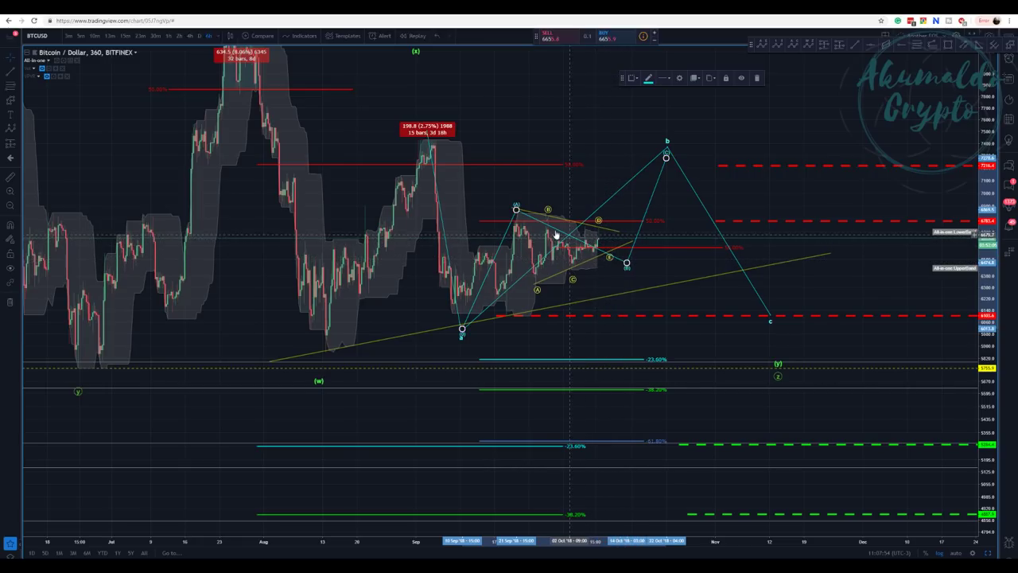
Step: Move the triangle's wave E to about 11 October 2018 on the lower trendline, and place point (B) just below and beyond it
{"action": "left_click", "coordinate": [547, 281]}
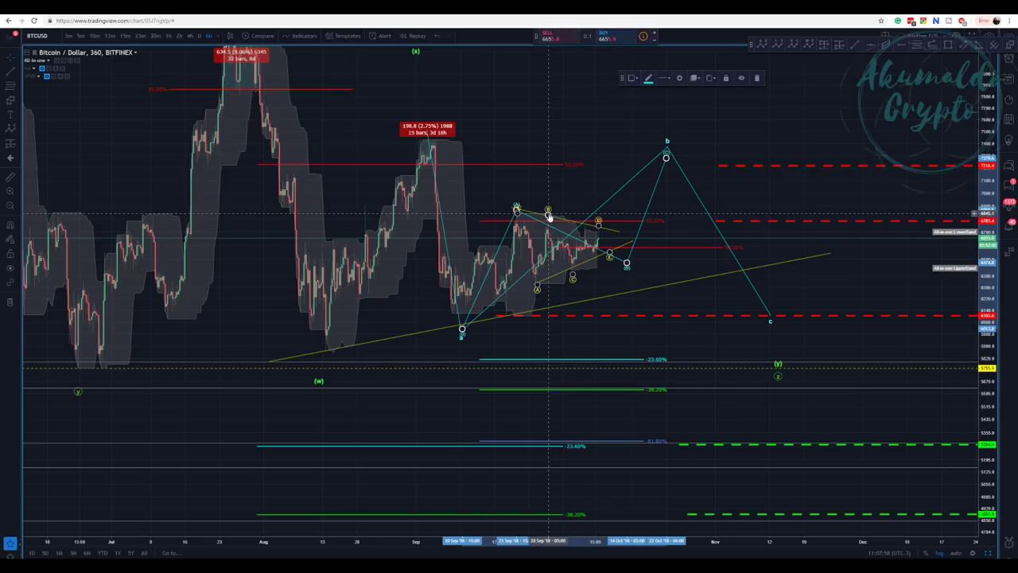
{"action": "left_click", "coordinate": [608, 258]}
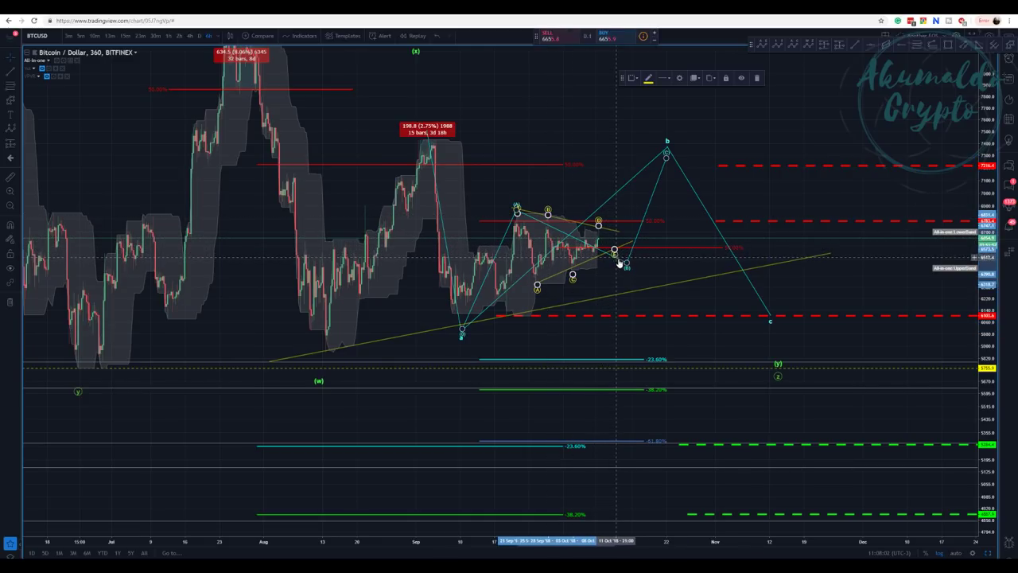
{"action": "left_click", "coordinate": [626, 264]}
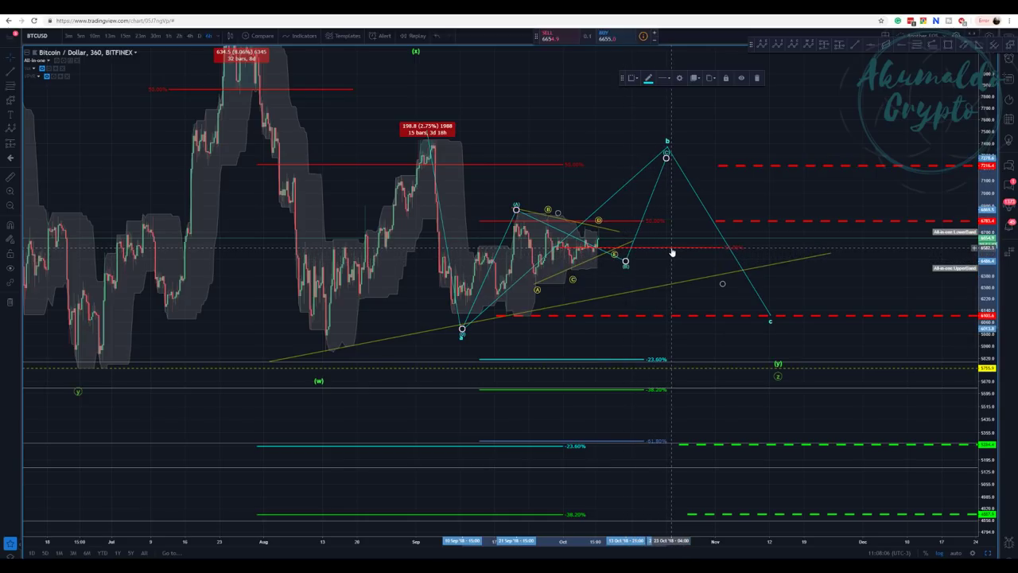
Step: Add a green dashed horizontal ray along the red 50.00% level beside the triangle, starting near 17 October 2018
{"action": "left_click", "coordinate": [902, 47]}
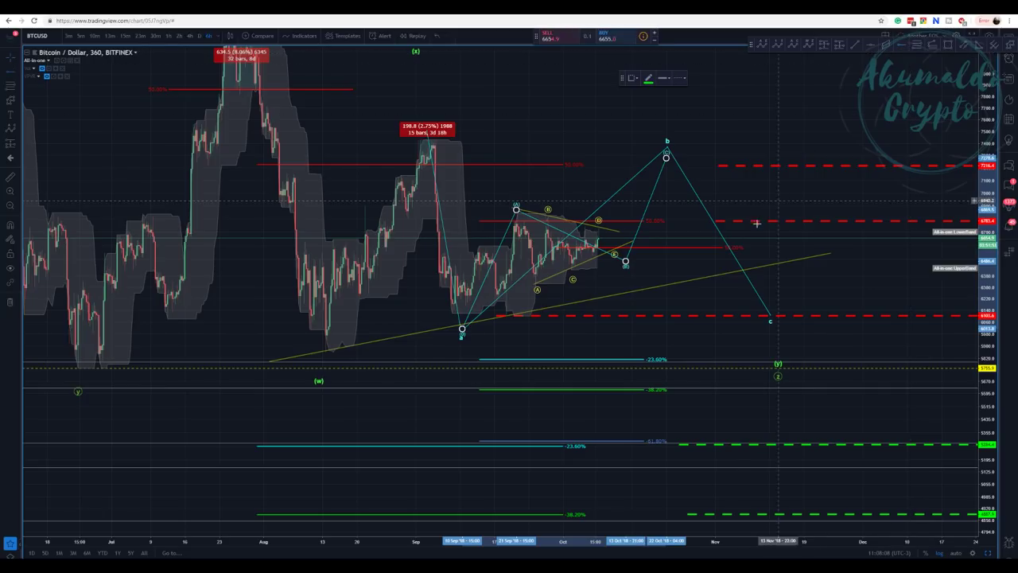
{"action": "left_click", "coordinate": [696, 248]}
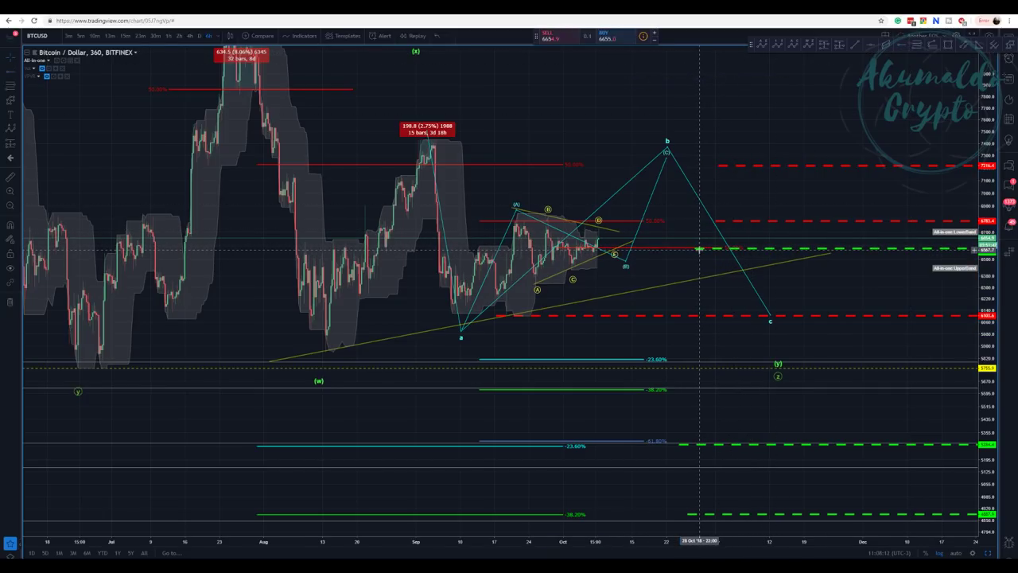
{"action": "left_click_drag", "start_coordinate": [697, 248], "coordinate": [615, 248]}
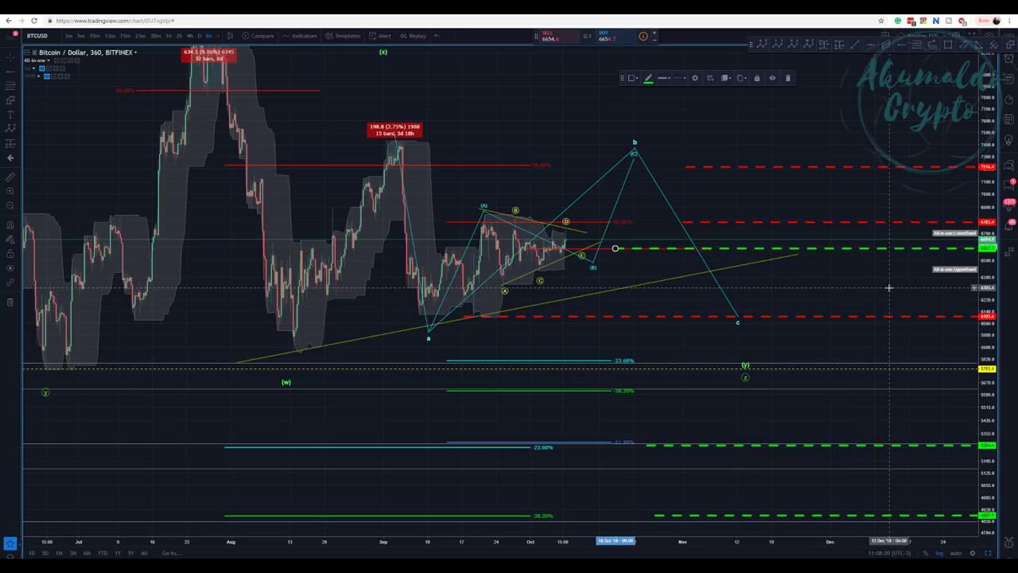
{"action": "left_click_drag", "start_coordinate": [615, 249], "coordinate": [610, 249]}
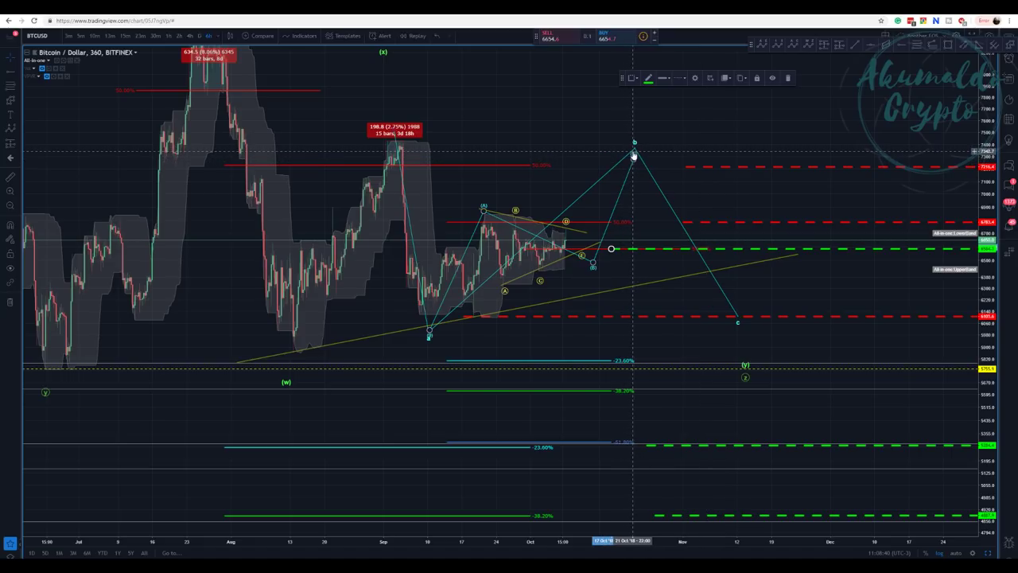
Step: Lower the start of the a-b-c wave to the early-September price peak, near 2 September 2018
{"action": "left_click", "coordinate": [468, 138]}
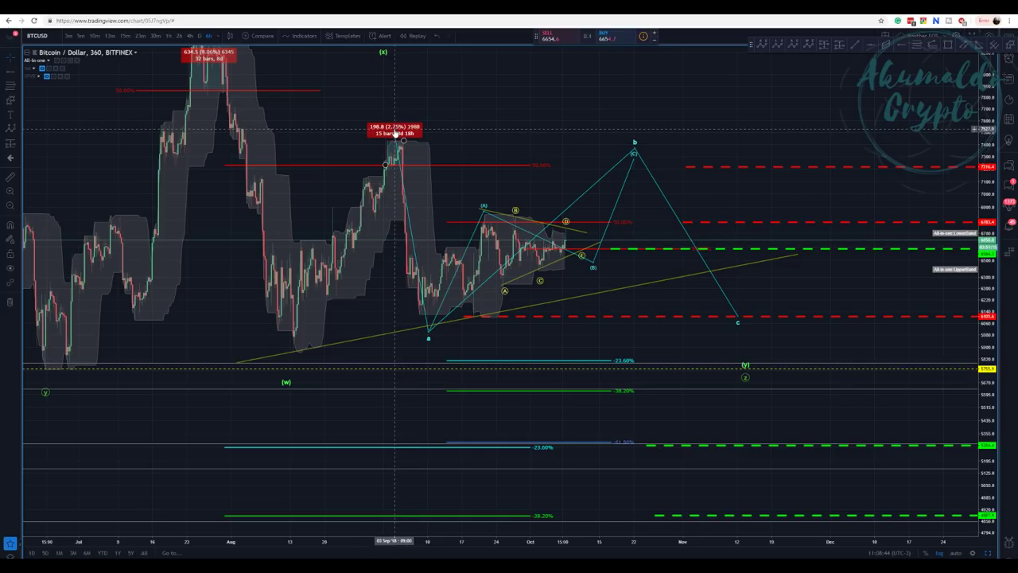
{"action": "left_click_drag", "start_coordinate": [395, 131], "coordinate": [390, 141]}
{"action": "left_click", "coordinate": [509, 125]}
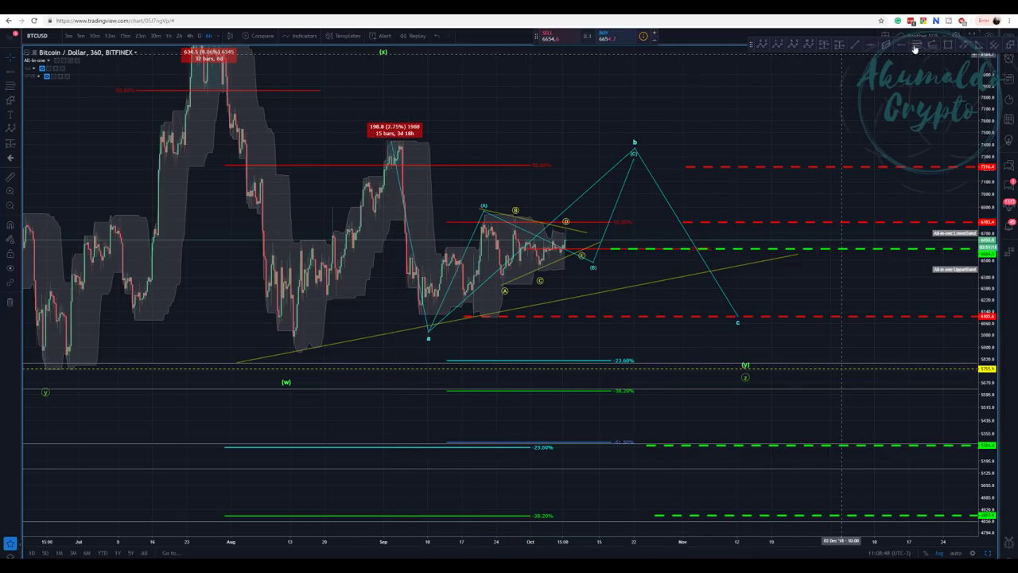
Step: Draw a Fibonacci retracement from the September high's level to the lower red dashed line, and lower point b onto point (C)
{"action": "left_click", "coordinate": [470, 139]}
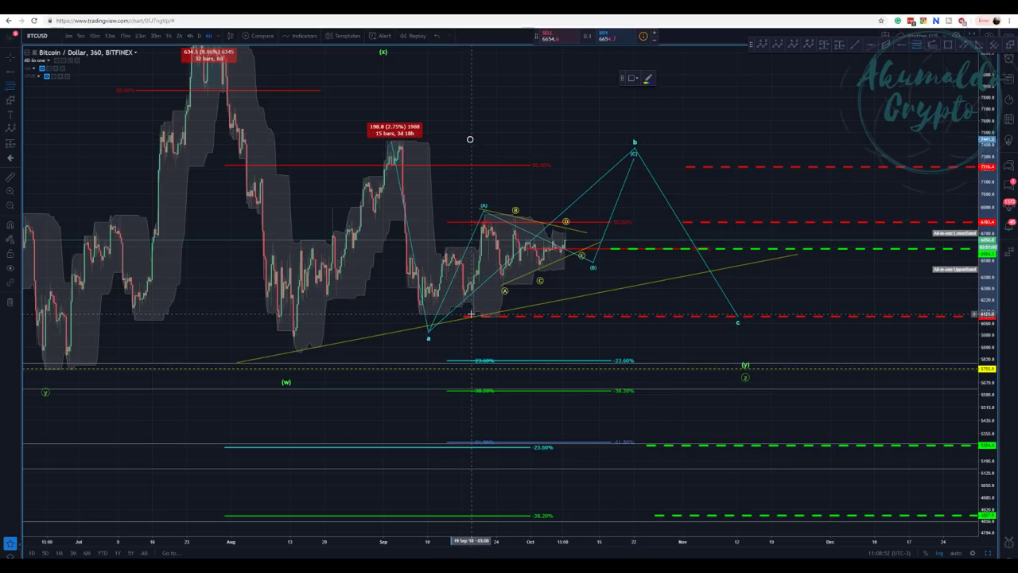
{"action": "left_click", "coordinate": [703, 316]}
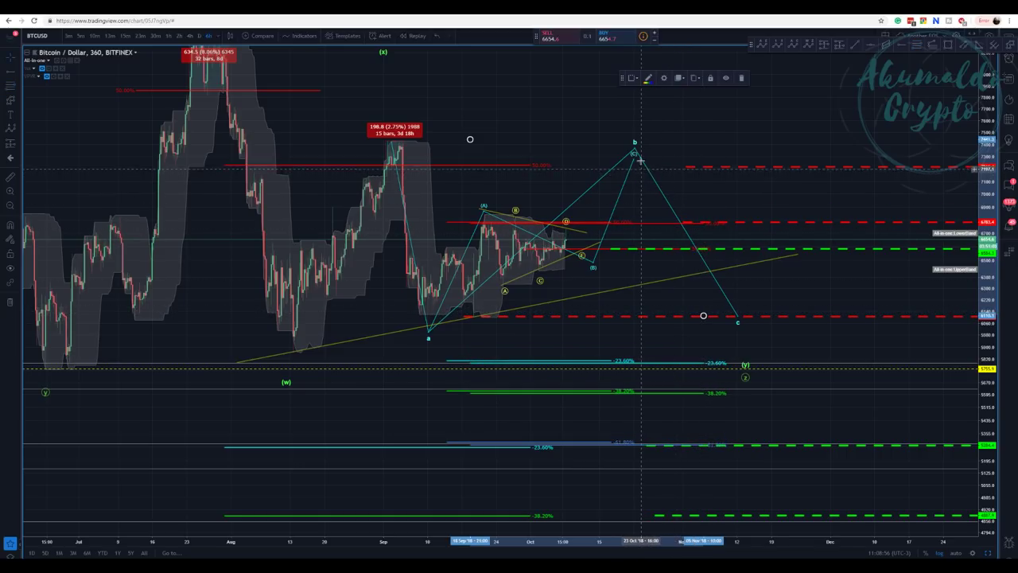
{"action": "mouse_move", "coordinate": [634, 148]}
{"action": "left_mouse_down"}
{"action": "mouse_move", "coordinate": [647, 221]}
{"action": "mouse_move", "coordinate": [635, 158]}
{"action": "left_mouse_up"}
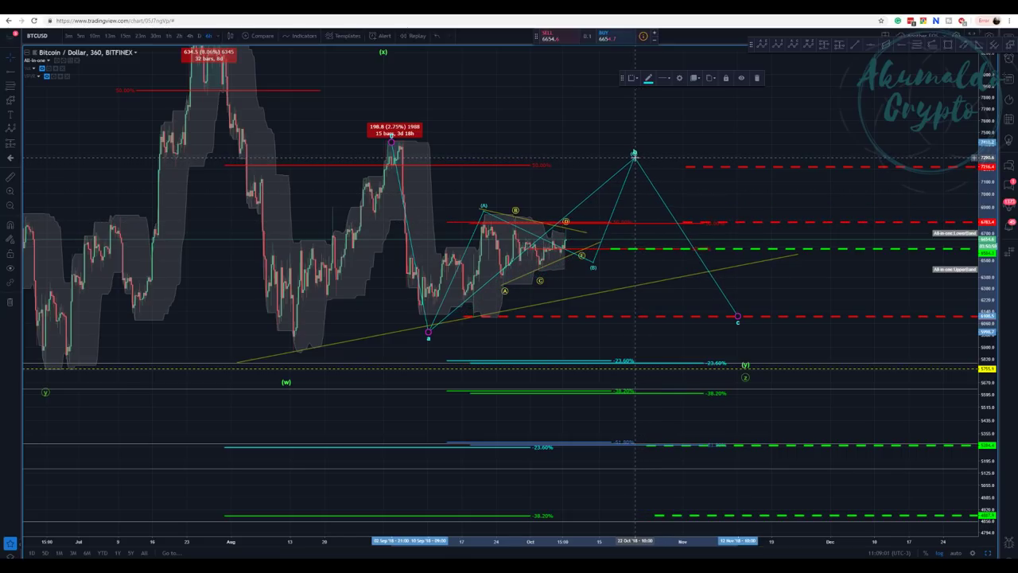
Step: Show the 0.618 and 0.786 levels on the new Fibonacci retracement
{"action": "right_click", "coordinate": [647, 228]}
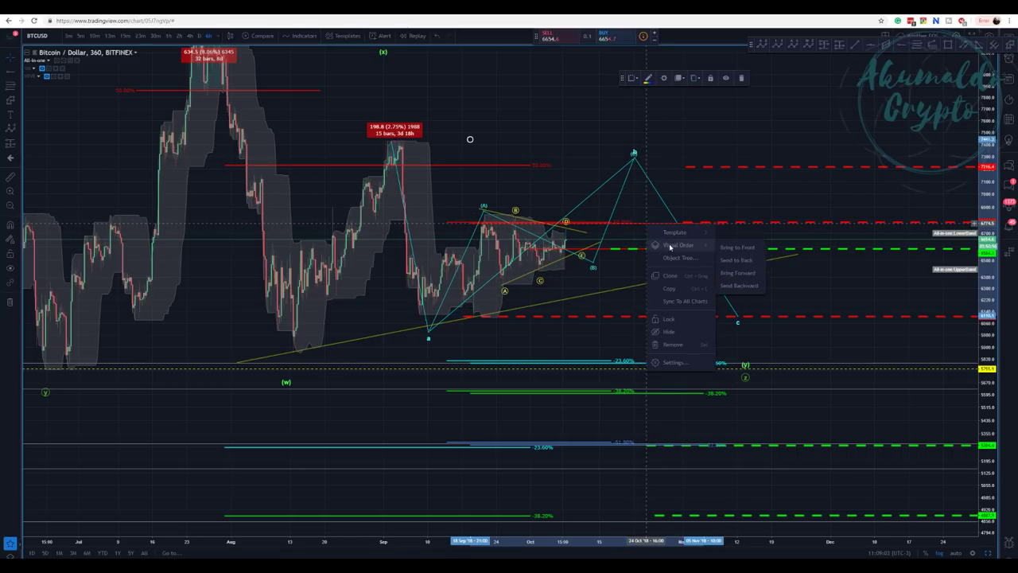
{"action": "left_click", "coordinate": [672, 362]}
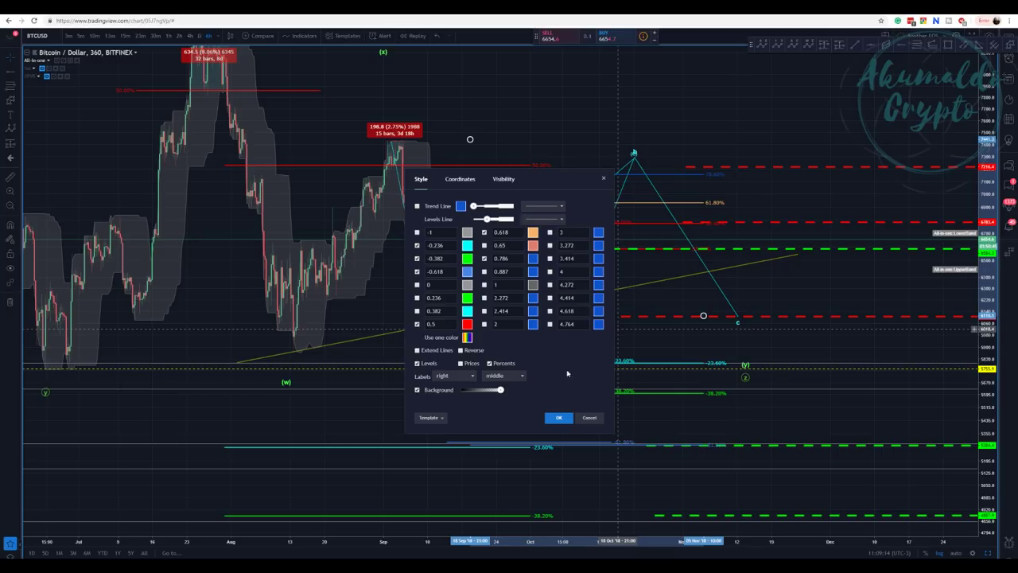
{"action": "left_click", "coordinate": [559, 418]}
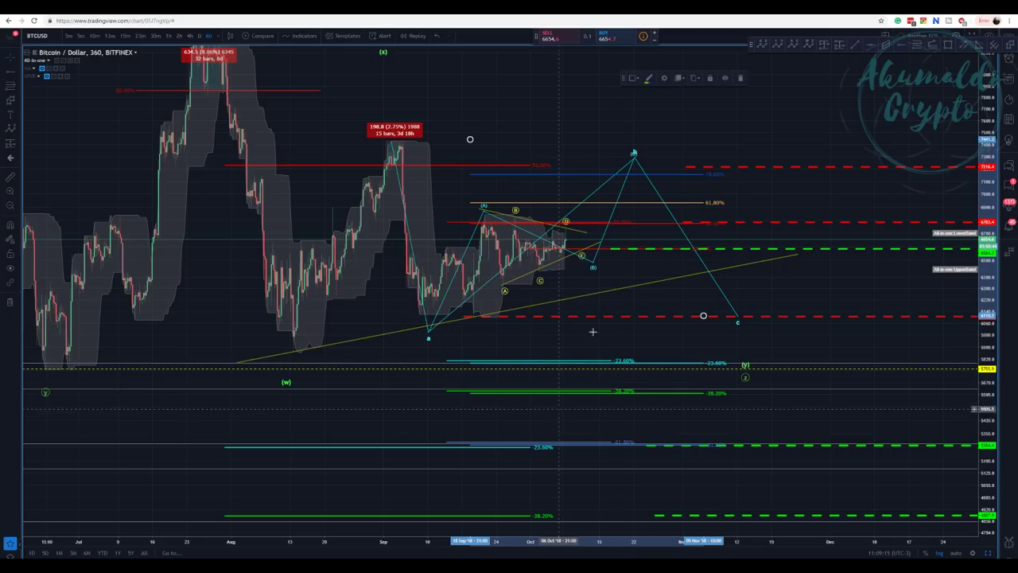
Step: Lower points b and (C) to just above the 78.60% level, and align the upper red dashed ray with b near 7,240
{"action": "left_click", "coordinate": [634, 164]}
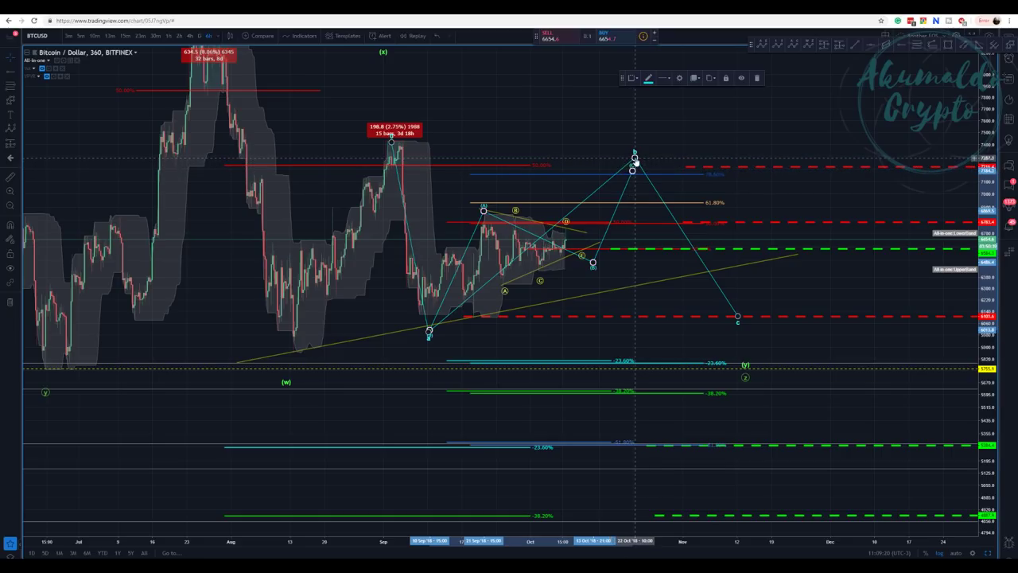
{"action": "left_click", "coordinate": [634, 162]}
{"action": "left_click_drag", "start_coordinate": [635, 165], "coordinate": [633, 163]}
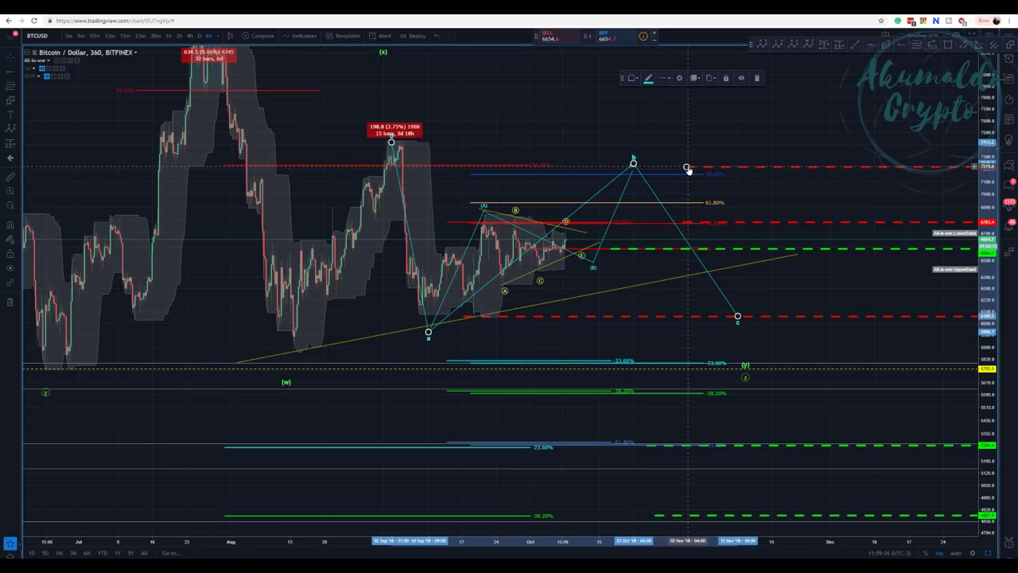
{"action": "left_click", "coordinate": [654, 165]}
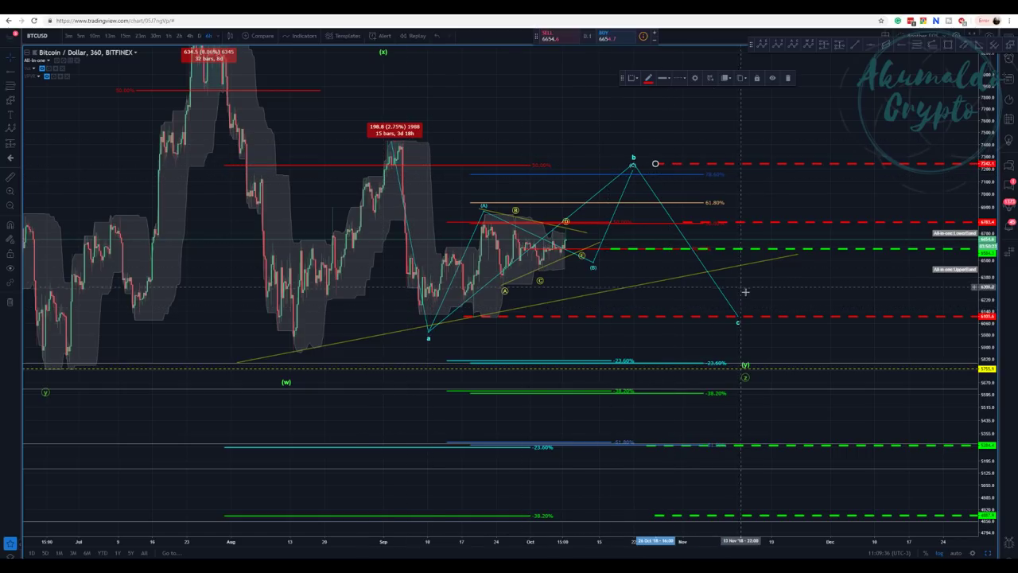
Step: Extend point c down to mid-November 2018 on the six-hour chart, and align the z label just beneath (y)
{"action": "left_click_drag", "start_coordinate": [738, 322], "coordinate": [751, 341]}
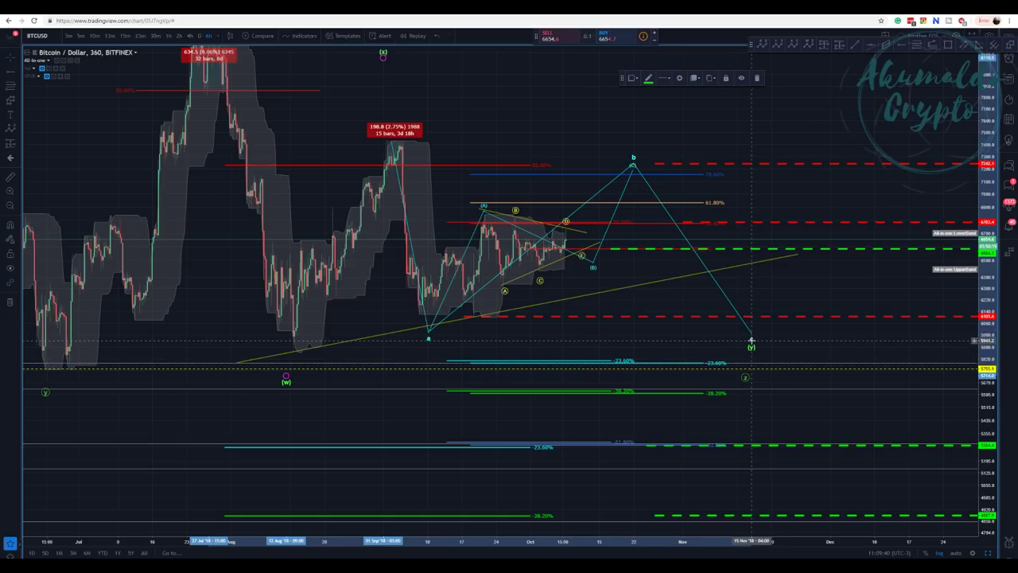
{"action": "left_click_drag", "start_coordinate": [747, 379], "coordinate": [754, 361]}
Step: Switch to the daily Bitcoin chart and raise the z label to just beneath (y) below the end of wave (C)
{"action": "left_click", "coordinate": [674, 10]}
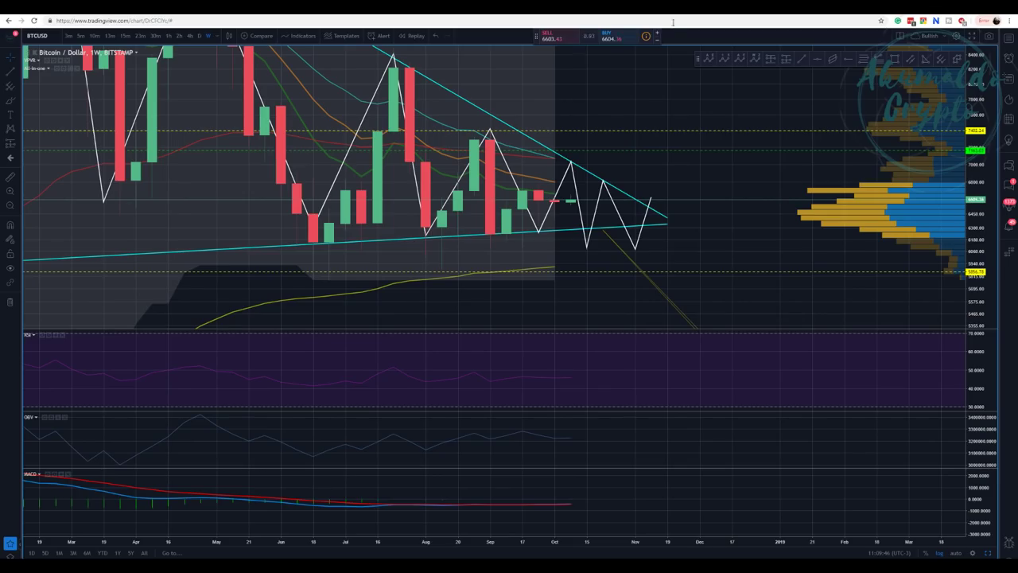
{"action": "key", "text": "ctrl+Tab"}
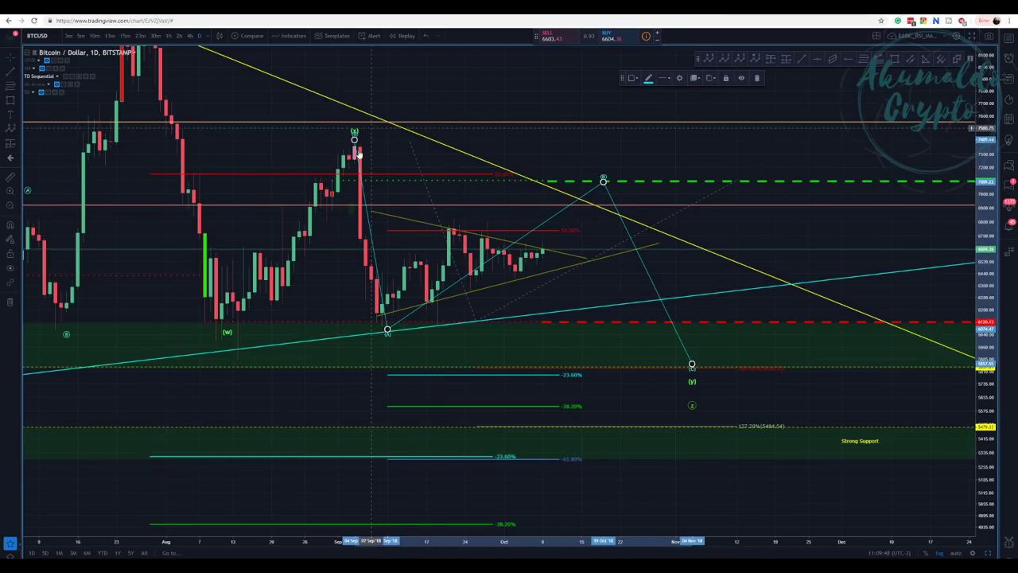
{"action": "left_click", "coordinate": [444, 95]}
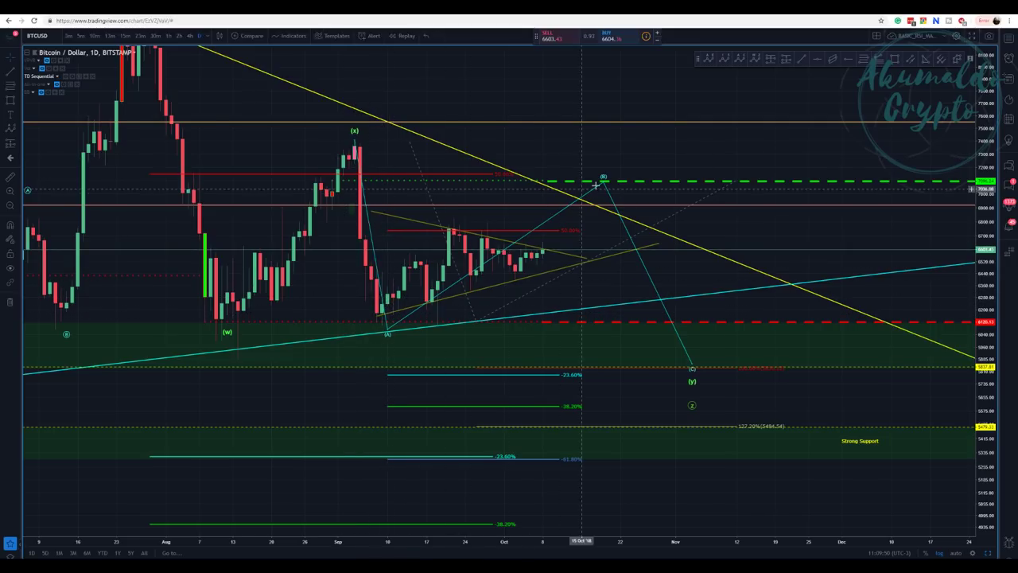
{"action": "left_click", "coordinate": [692, 396]}
{"action": "left_click_drag", "start_coordinate": [692, 396], "coordinate": [697, 390]}
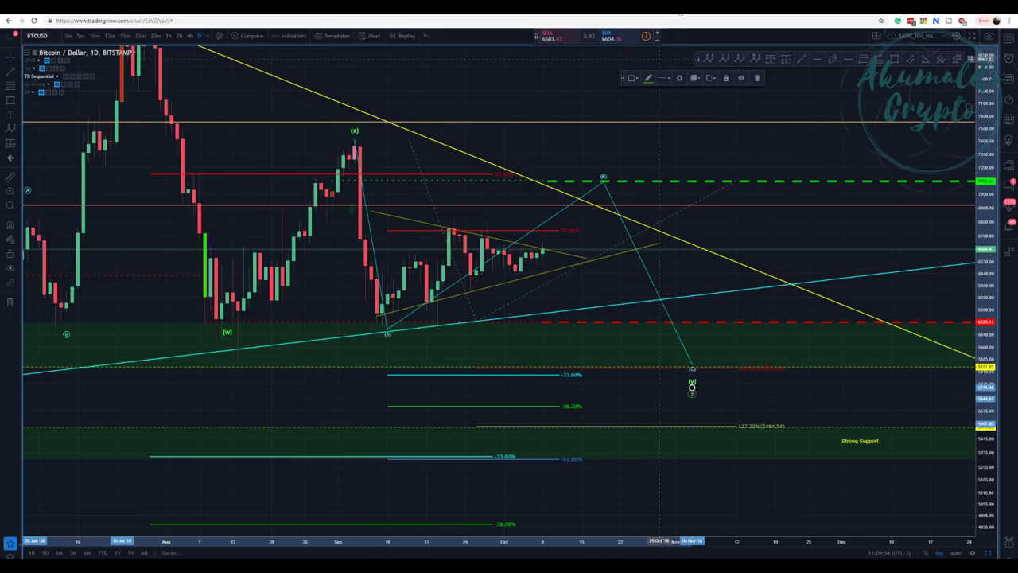
Step: Back on the six-hour chart, move label (w) to the mid-August low and (x) just above the early-September peak
{"action": "left_click", "coordinate": [684, 7]}
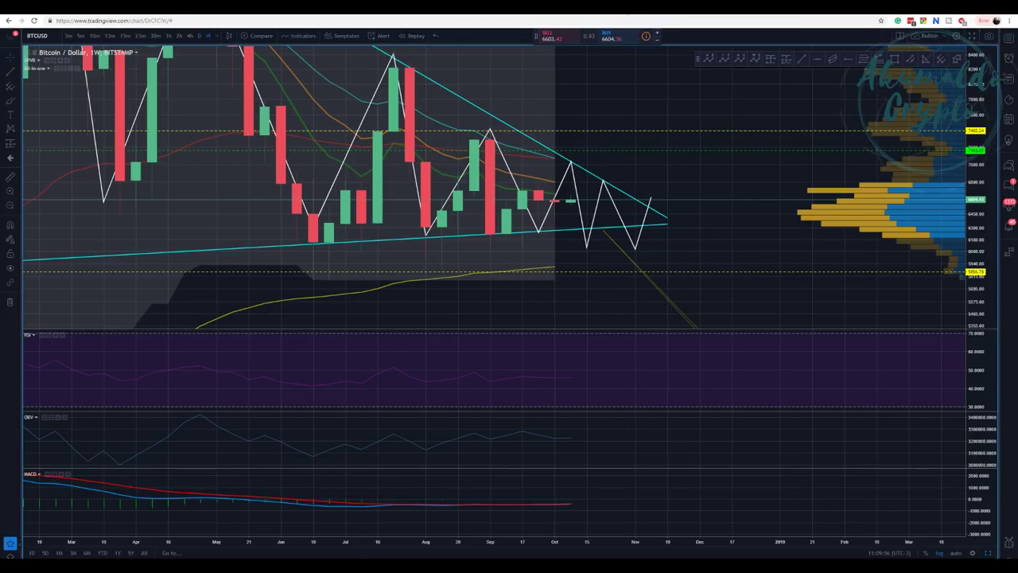
{"action": "key", "text": "ctrl+Tab"}
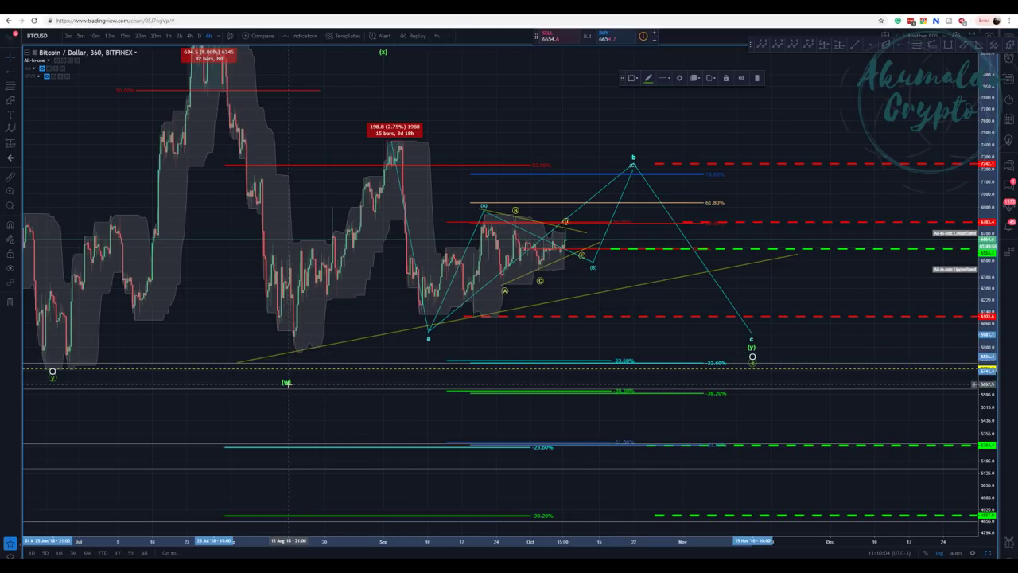
{"action": "left_click", "coordinate": [288, 380]}
{"action": "left_click_drag", "start_coordinate": [289, 378], "coordinate": [299, 350]}
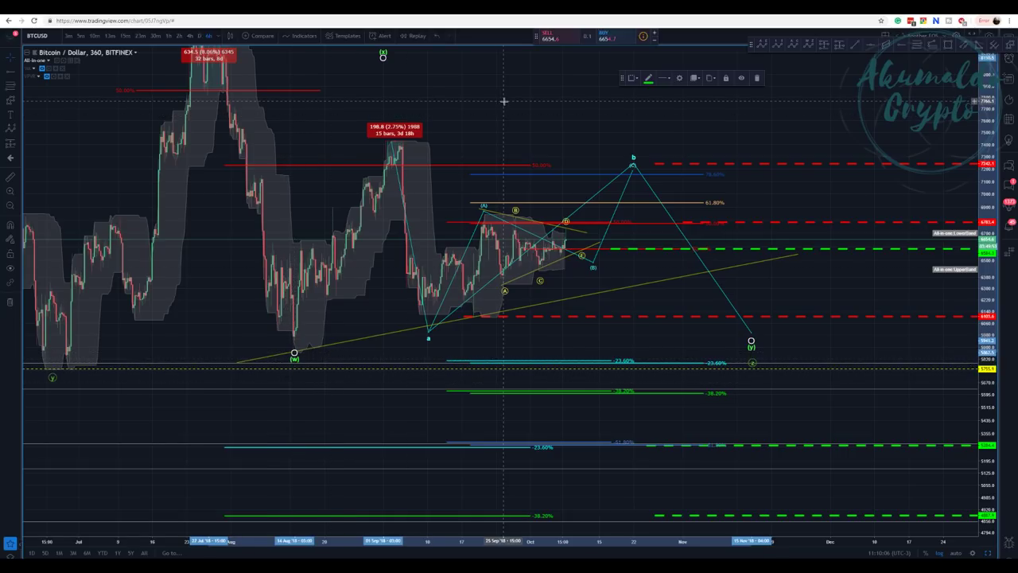
{"action": "left_click_drag", "start_coordinate": [506, 112], "coordinate": [505, 143]}
{"action": "left_click_drag", "start_coordinate": [384, 90], "coordinate": [395, 156]}
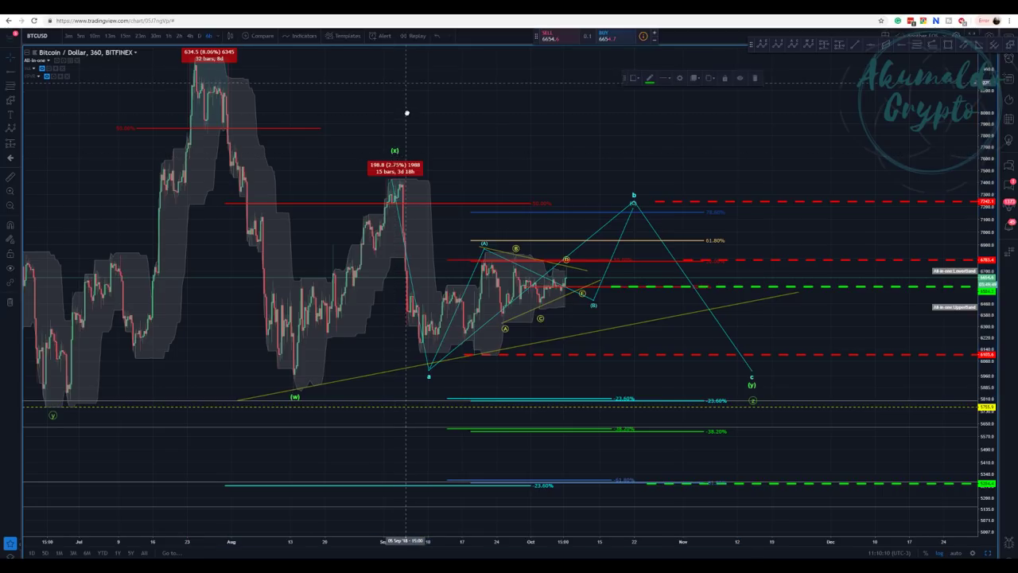
{"action": "left_click_drag", "start_coordinate": [407, 112], "coordinate": [415, 146]}
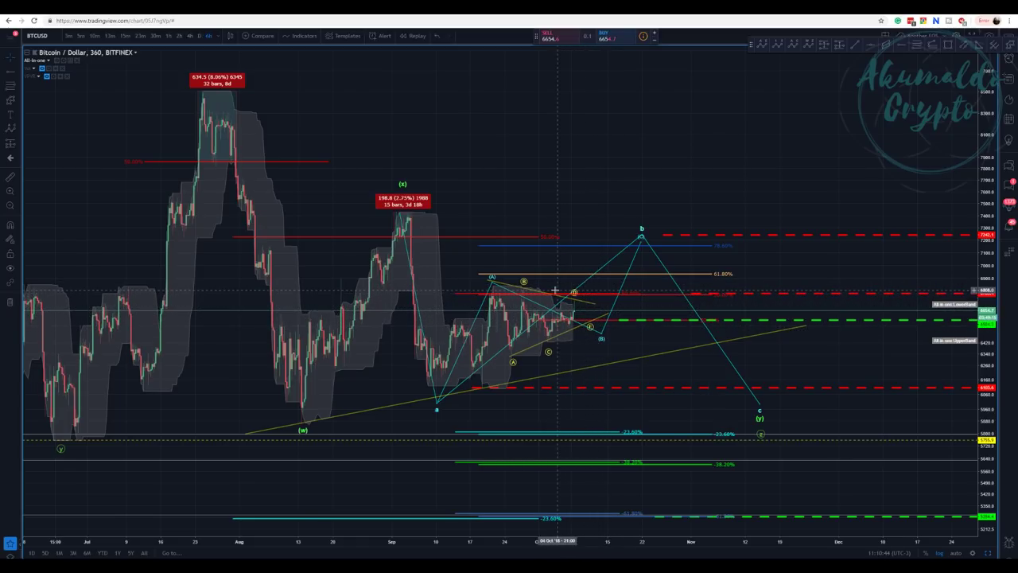
Step: Raise point (B) to beside the triangle's point E, and move the z label closer beneath (y)
{"action": "left_click", "coordinate": [598, 326]}
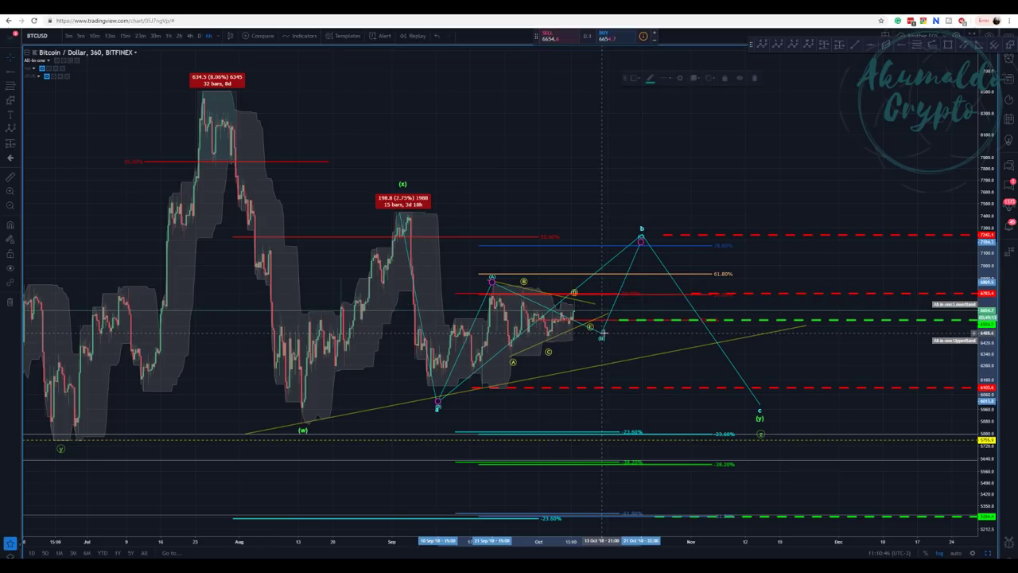
{"action": "left_click_drag", "start_coordinate": [597, 323], "coordinate": [603, 324]}
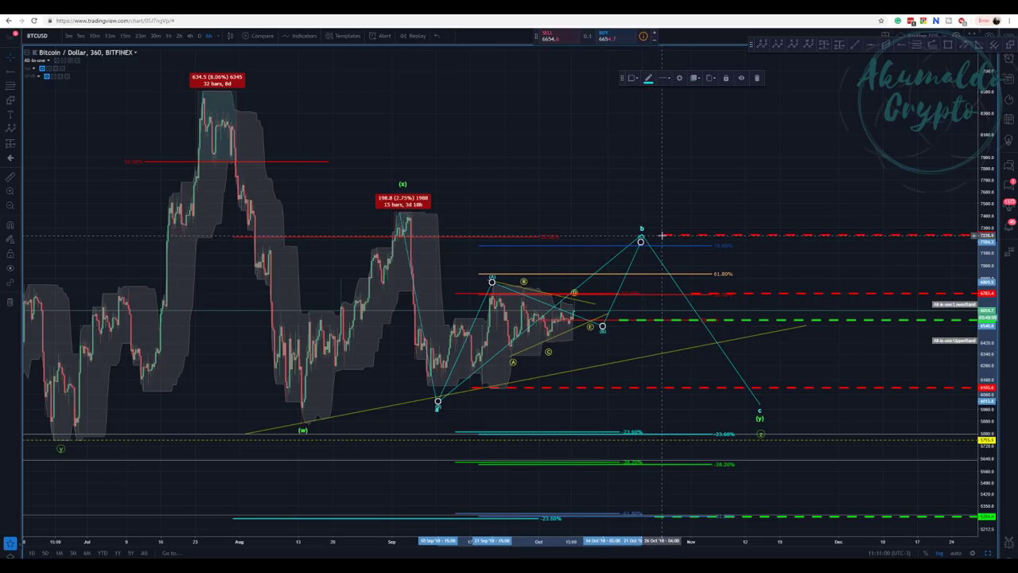
{"action": "left_click", "coordinate": [760, 419]}
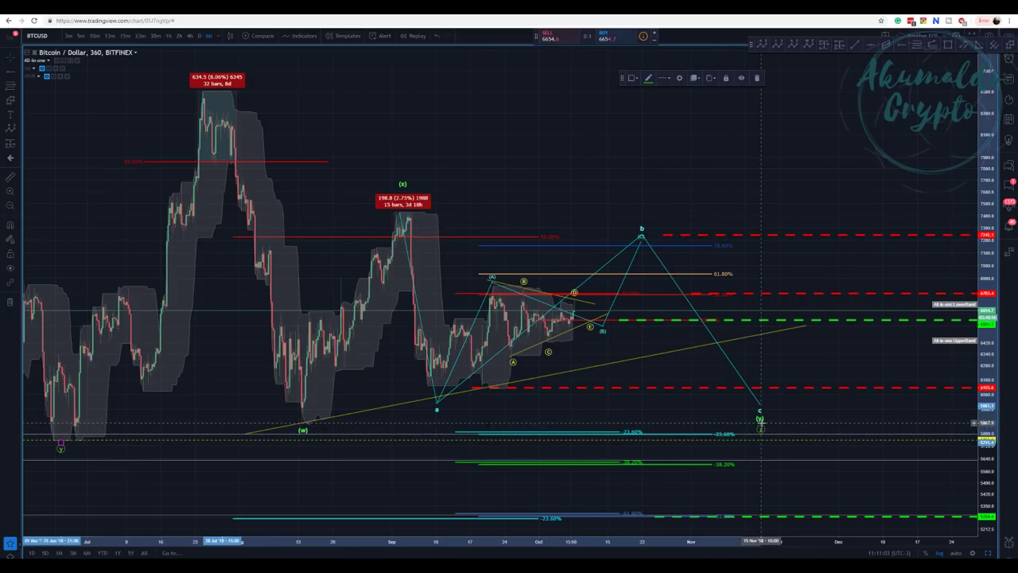
{"action": "left_click", "coordinate": [763, 449]}
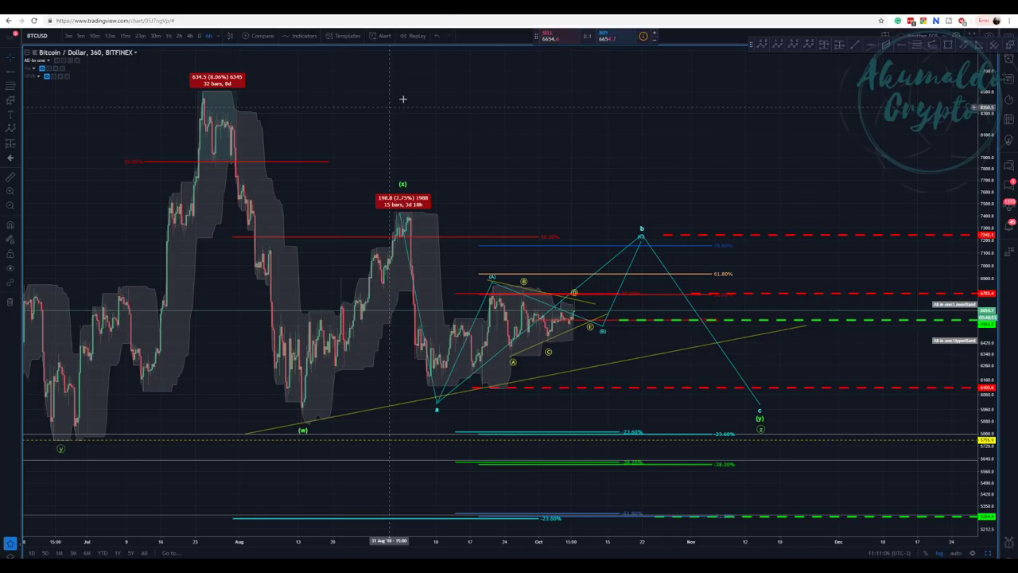
Step: Switch to the one-hour chart and delete the white zigzag path projected from point D through b up to (ii)
{"action": "left_click", "coordinate": [585, 7]}
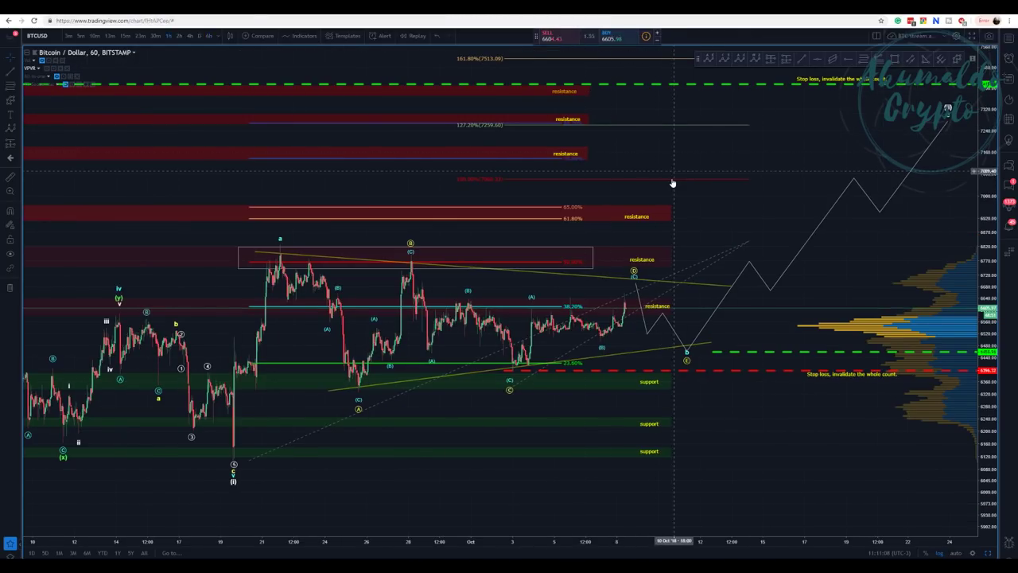
{"action": "scroll", "coordinate": [672, 183], "scroll_direction": "down", "scroll_amount": 3}
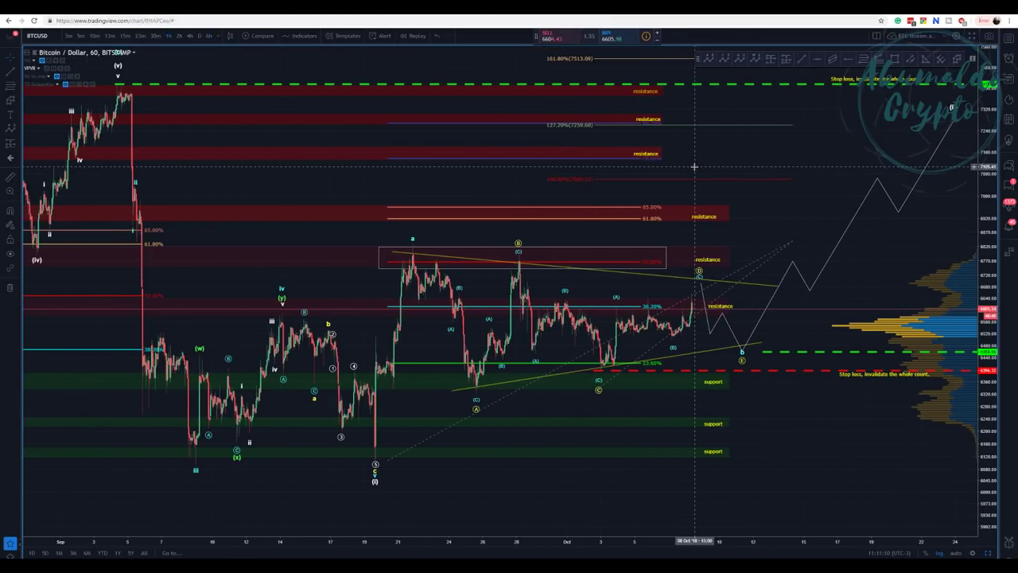
{"action": "scroll", "coordinate": [694, 167], "scroll_direction": "up", "scroll_amount": 1}
{"action": "left_click_drag", "start_coordinate": [805, 188], "coordinate": [783, 185]}
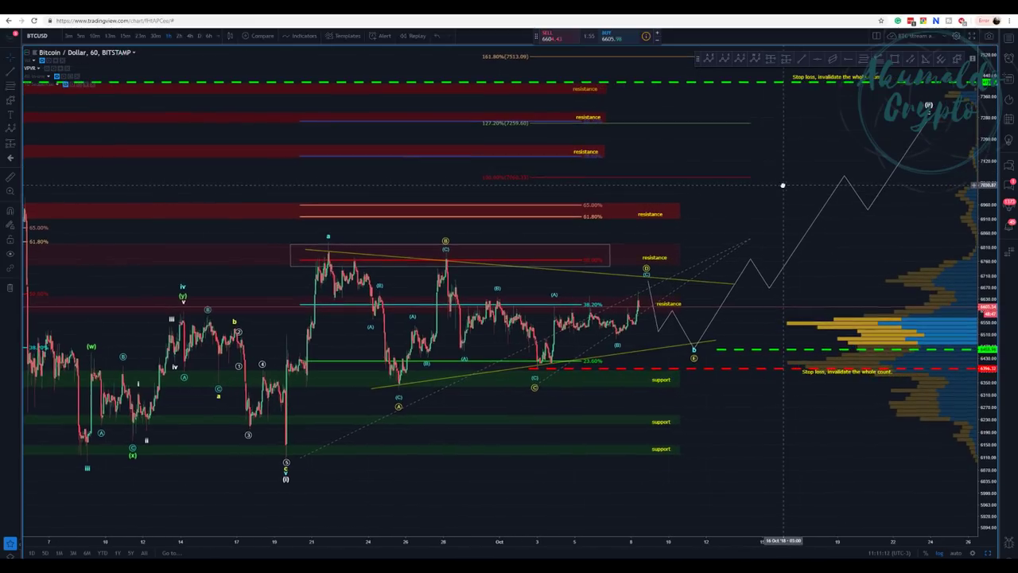
{"action": "scroll", "coordinate": [783, 185], "scroll_direction": "down", "scroll_amount": 4}
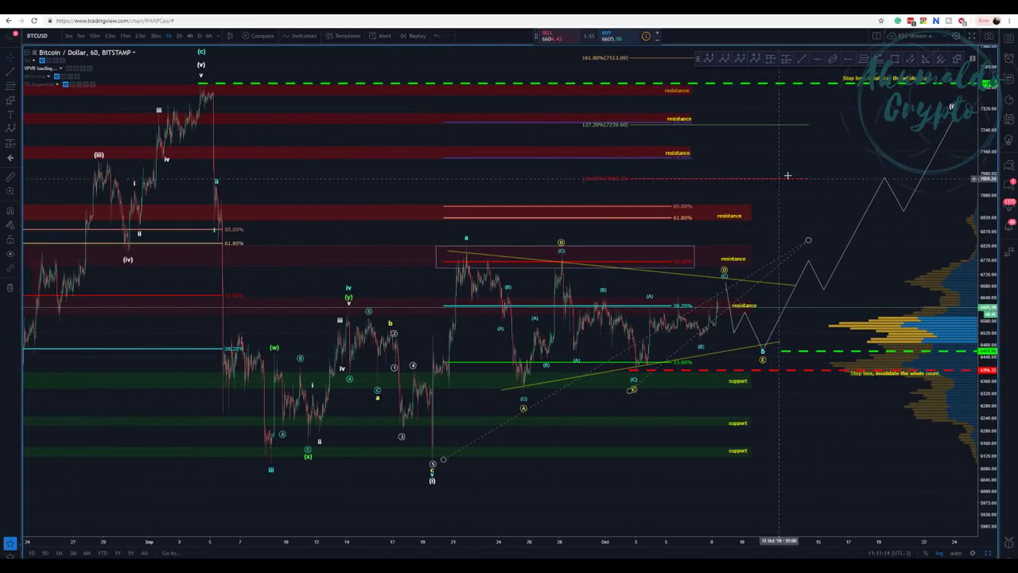
{"action": "left_click", "coordinate": [765, 419]}
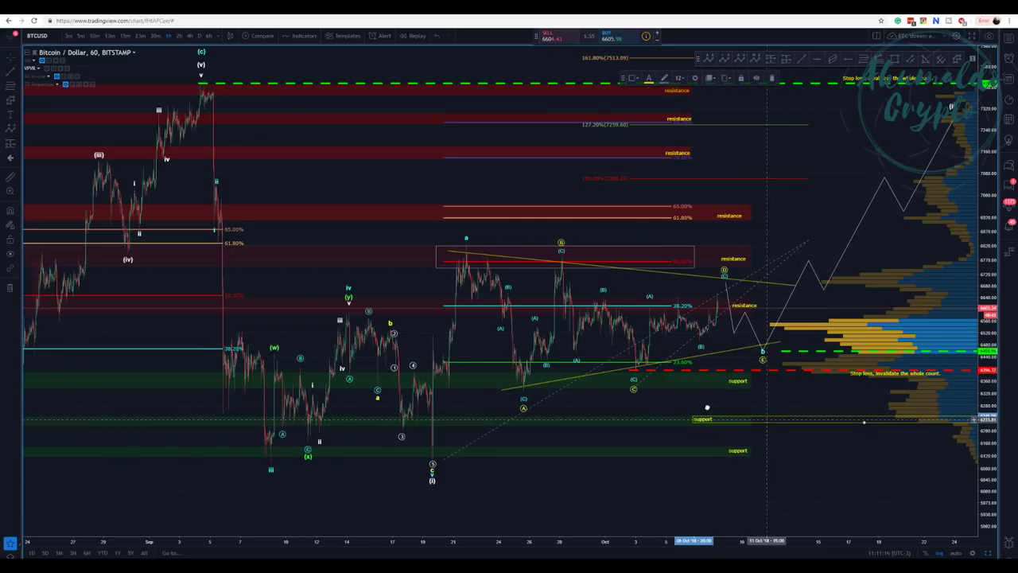
{"action": "left_click_drag", "start_coordinate": [766, 419], "coordinate": [632, 437]}
{"action": "left_click", "coordinate": [811, 451]}
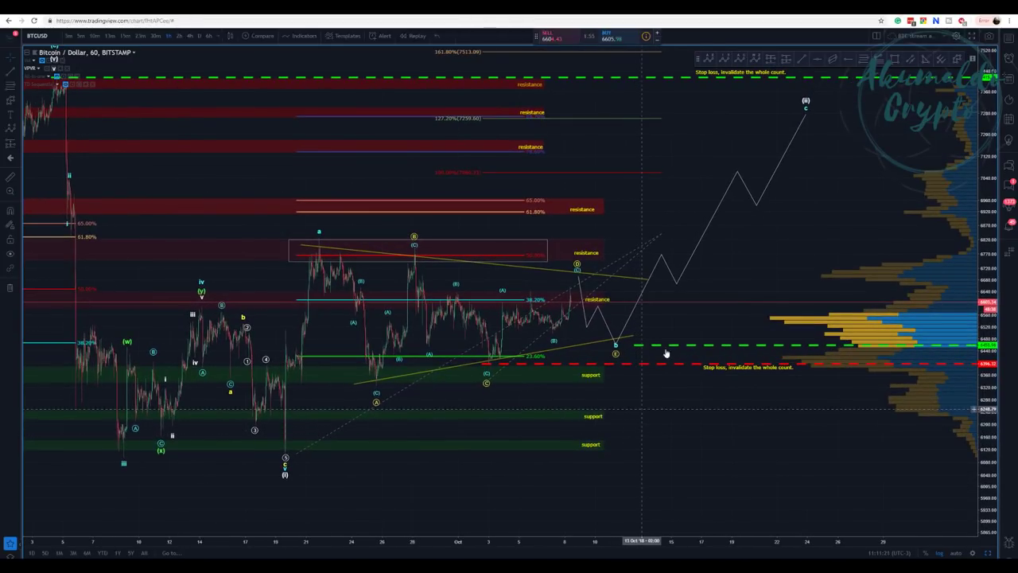
{"action": "left_click", "coordinate": [591, 320]}
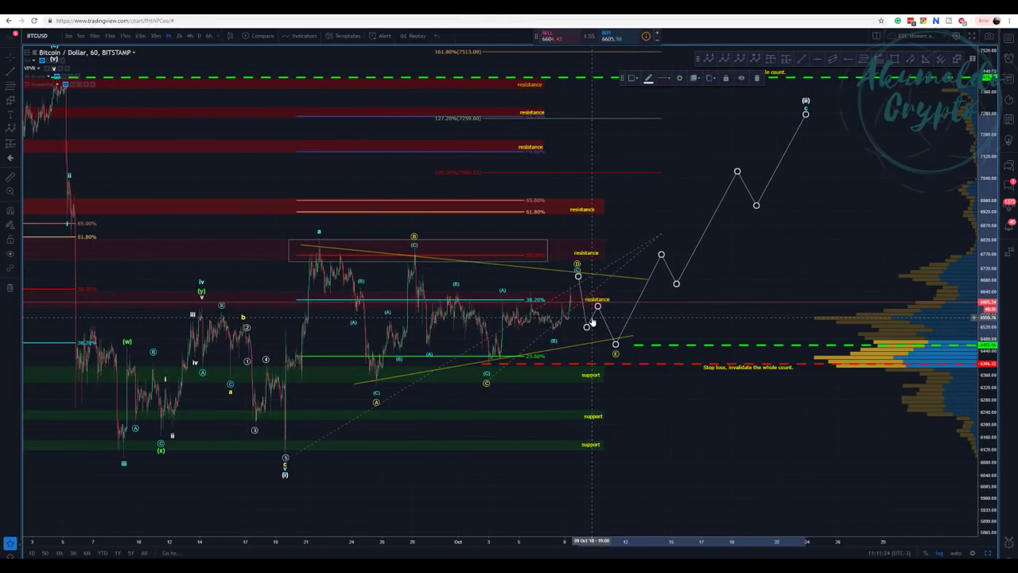
{"action": "key", "text": "Delete"}
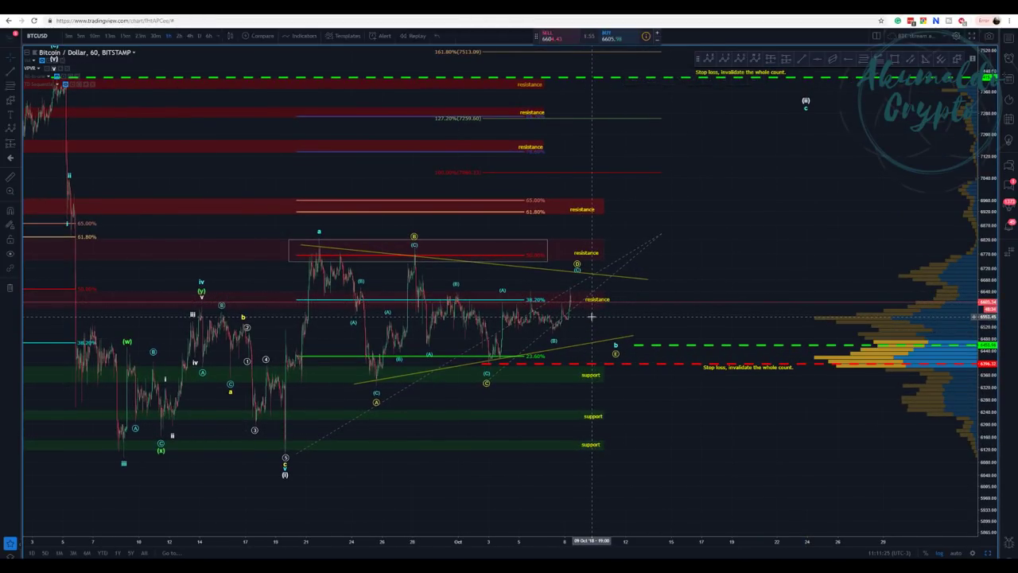
Step: Examine the triangle's points D and E and the projected b and (ii) targets on the one-hour chart
{"action": "left_click", "coordinate": [578, 265]}
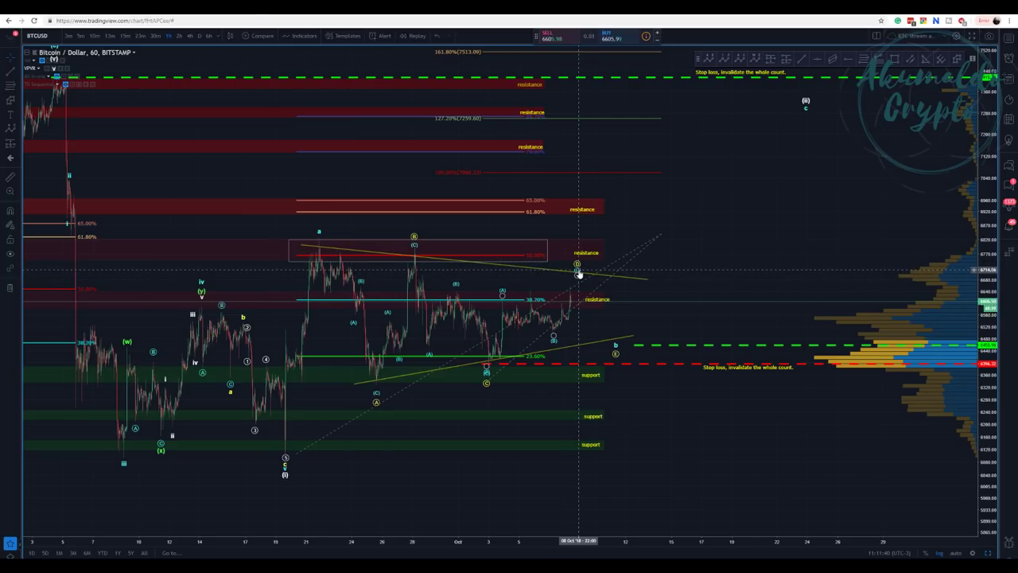
{"action": "left_click", "coordinate": [579, 274]}
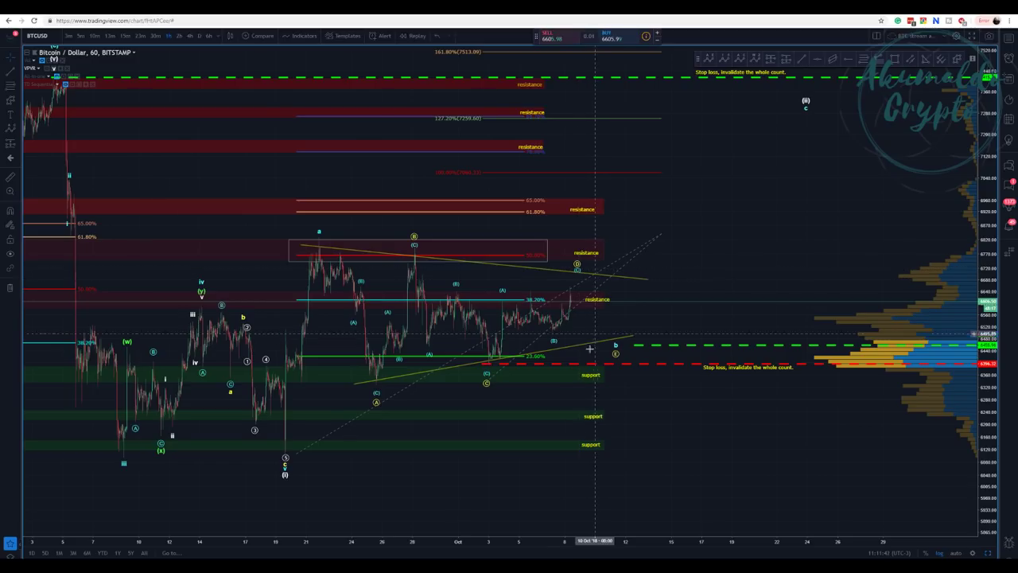
{"action": "left_click", "coordinate": [627, 335]}
{"action": "scroll", "coordinate": [548, 334], "scroll_direction": "down", "scroll_amount": 2}
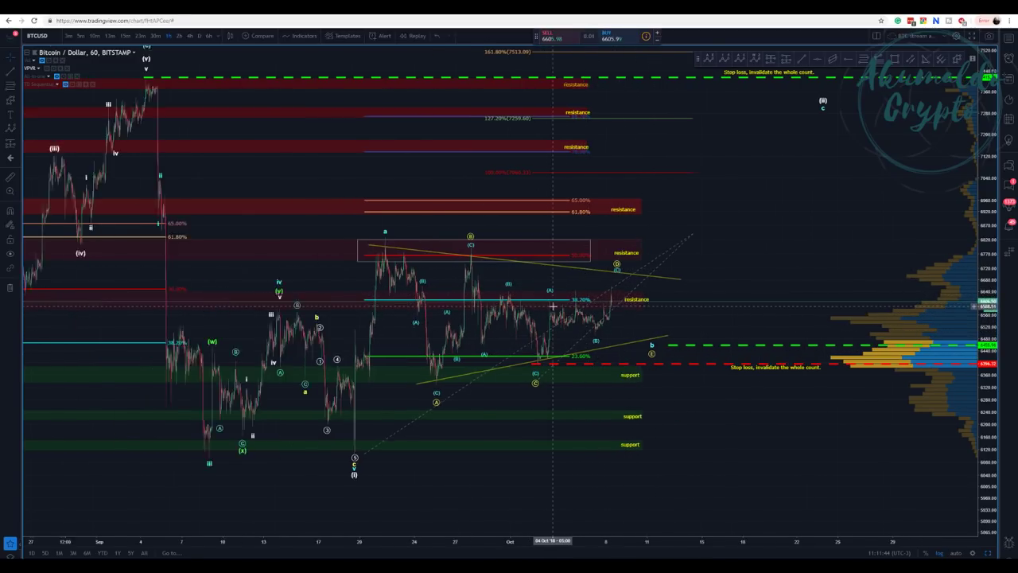
{"action": "left_click", "coordinate": [812, 167]}
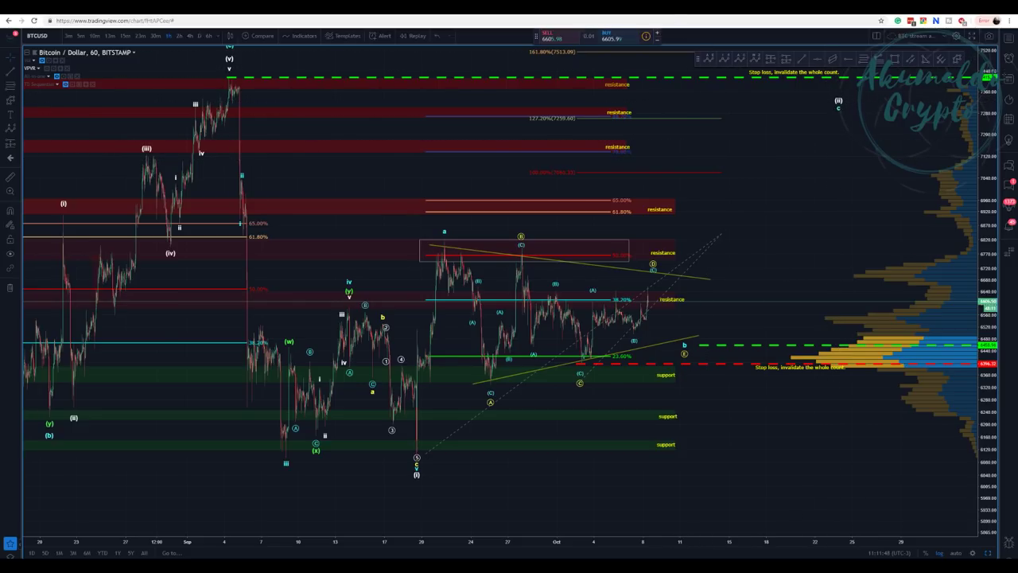
Step: Return to the daily chart and raise the (y) and z labels closer beneath the end of wave (C)
{"action": "left_click", "coordinate": [636, 6]}
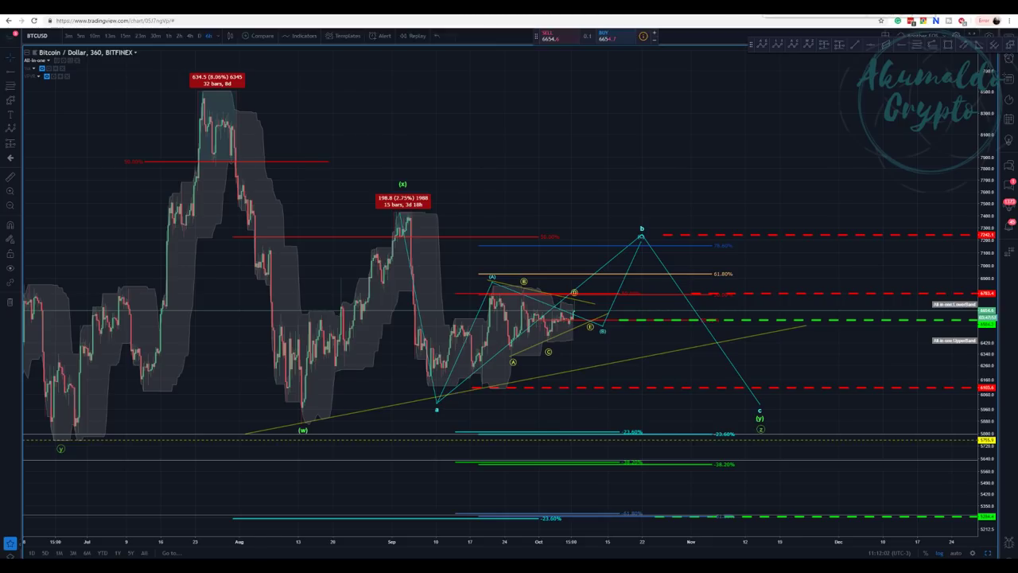
{"action": "left_click", "coordinate": [720, 10]}
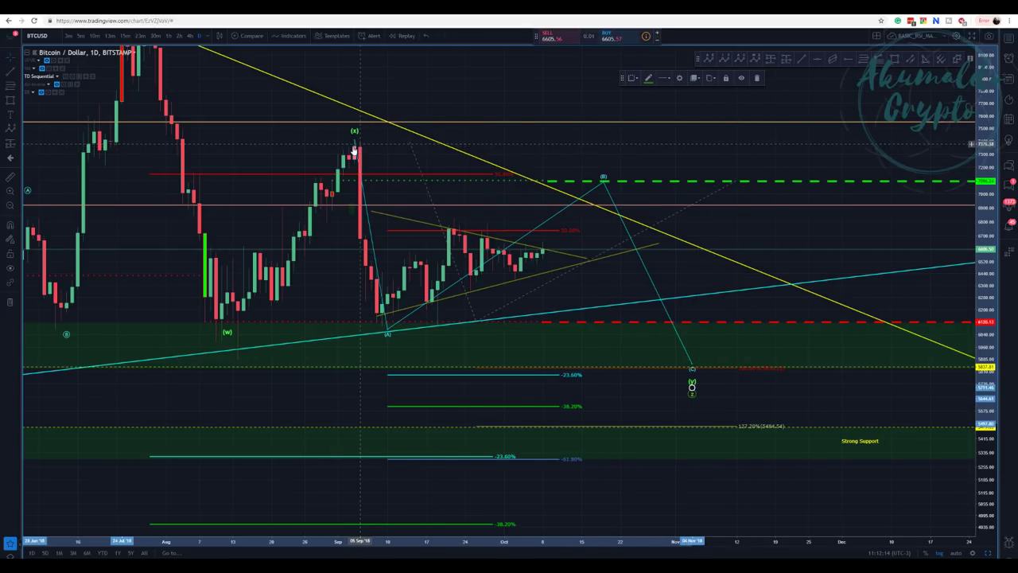
{"action": "left_click_drag", "start_coordinate": [354, 142], "coordinate": [354, 141]}
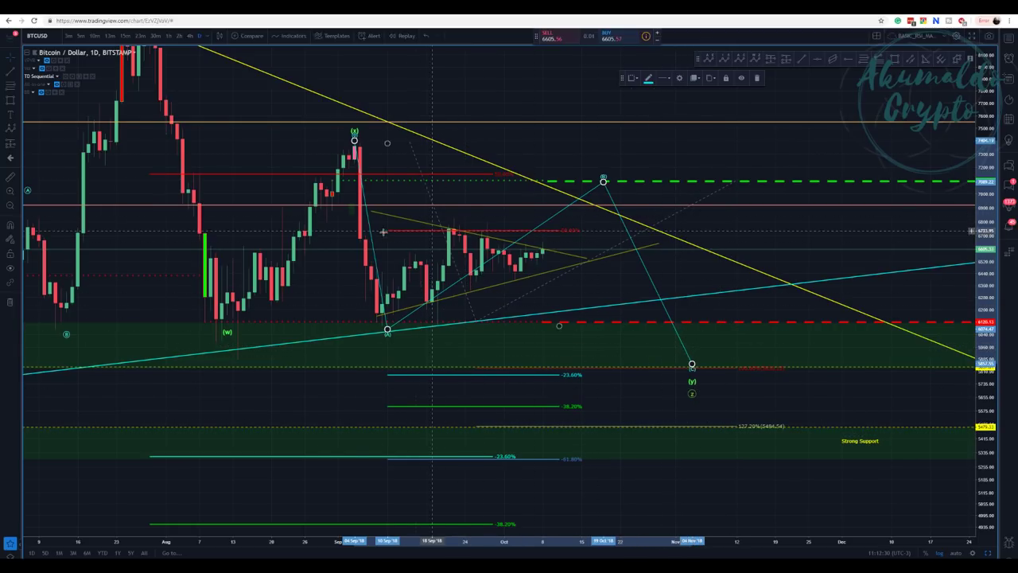
{"action": "left_click_drag", "start_coordinate": [692, 383], "coordinate": [693, 382]}
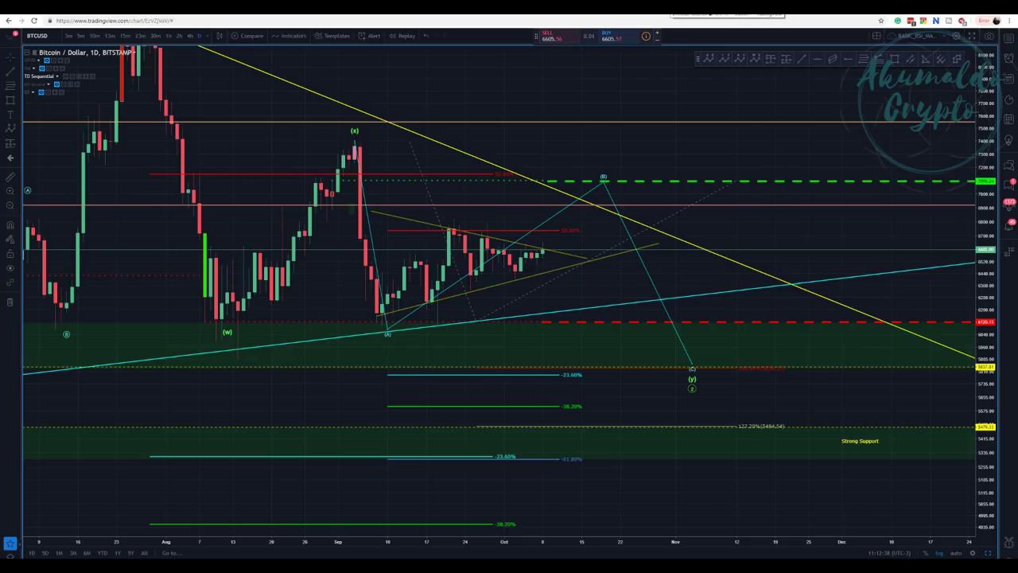
Step: Compare the six-hour a-b-c projection with the one-hour chart's wave count and resistance zones
{"action": "left_click", "coordinate": [672, 5]}
{"action": "left_click", "coordinate": [632, 7]}
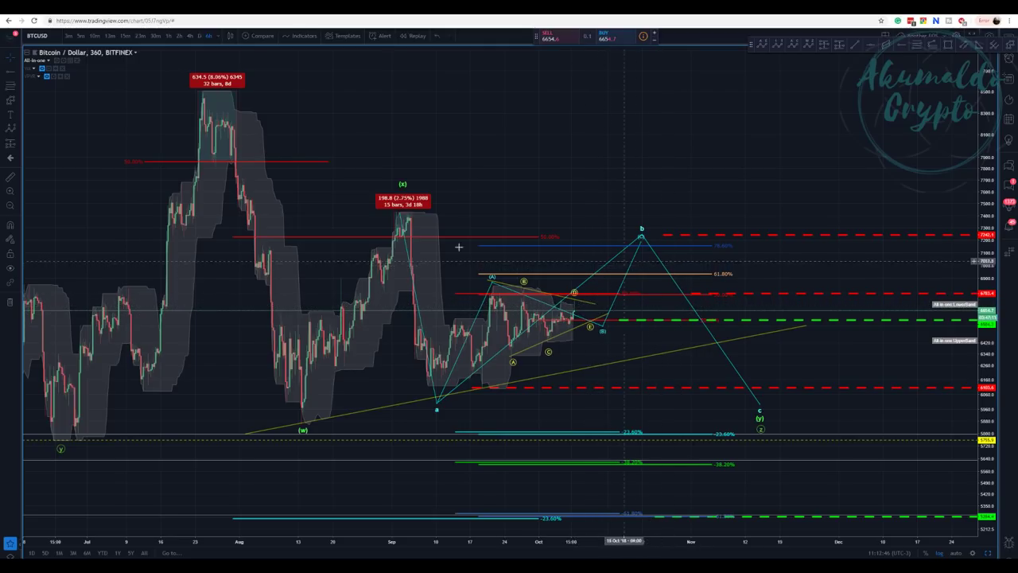
{"action": "key", "text": "ctrl+Tab"}
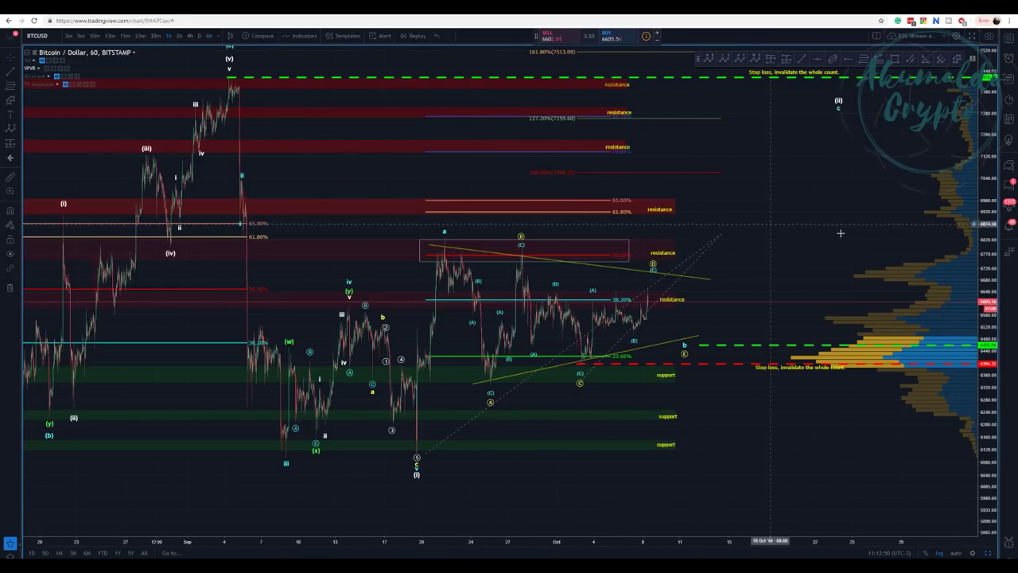
{"action": "mouse_move", "coordinate": [836, 210]}
{"action": "left_mouse_down"}
{"action": "mouse_move", "coordinate": [802, 268]}
{"action": "mouse_move", "coordinate": [836, 208]}
{"action": "left_mouse_up"}
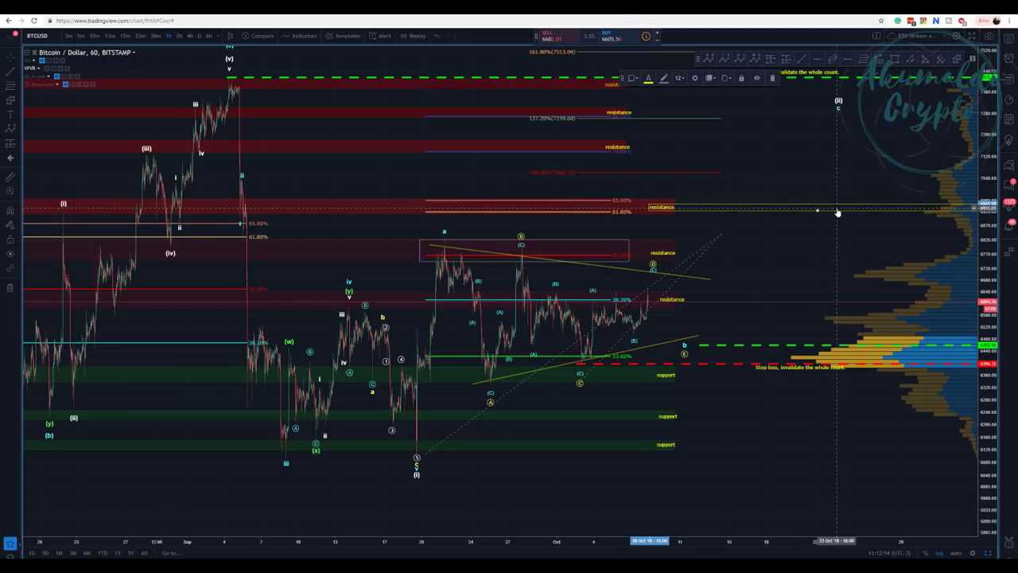
{"action": "left_click", "coordinate": [646, 8]}
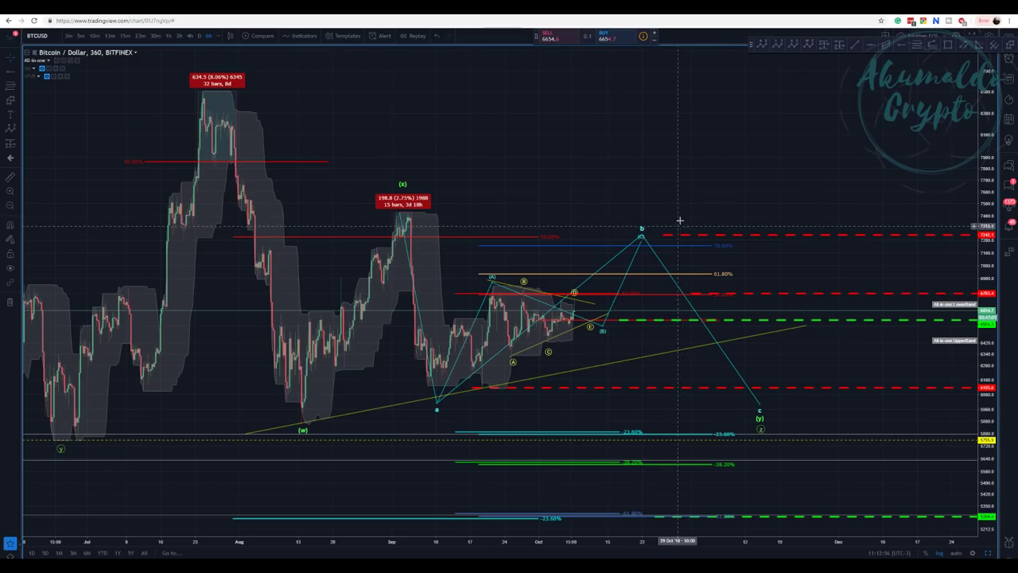